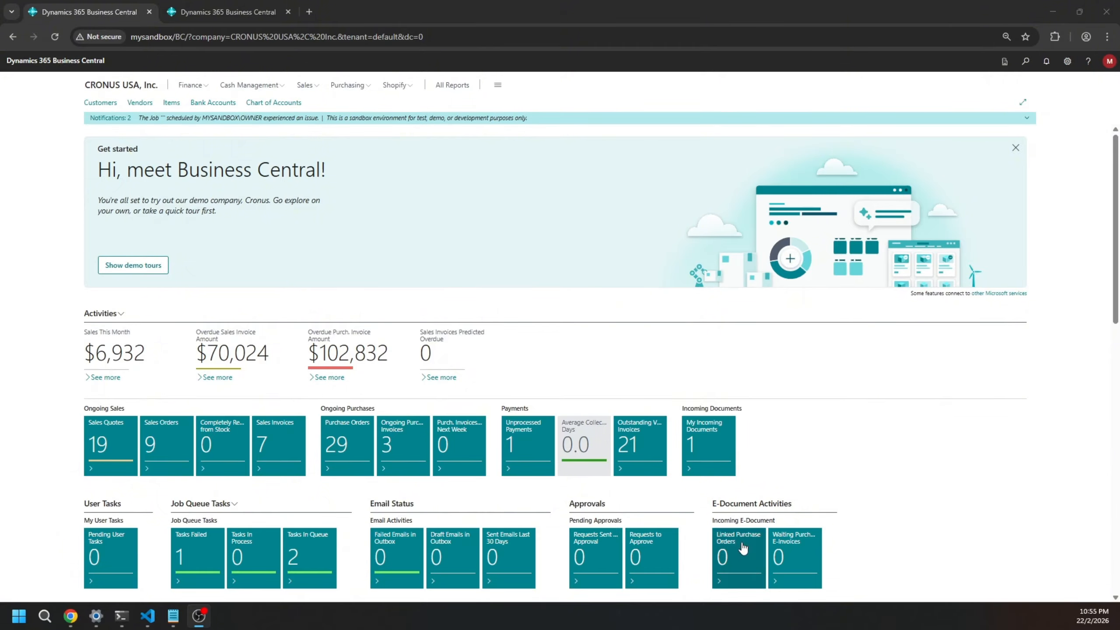
Search for "workfl" and open the Workflows list
{"action": "left_click", "coordinate": [955, 27]}
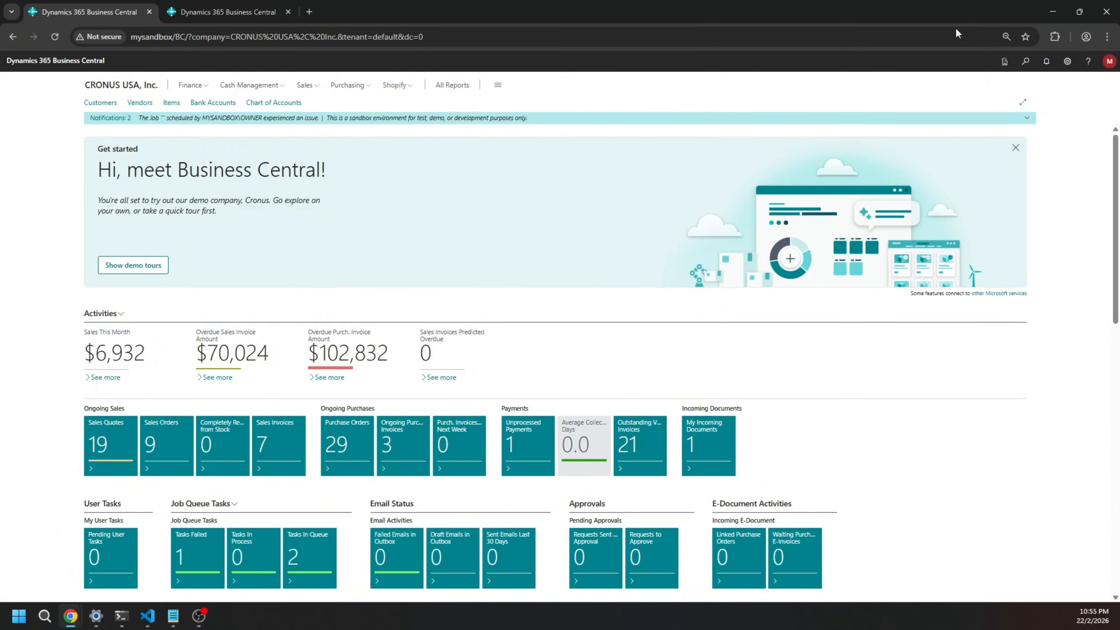
{"action": "left_click", "coordinate": [1026, 61]}
{"action": "type", "text": "workfl"}
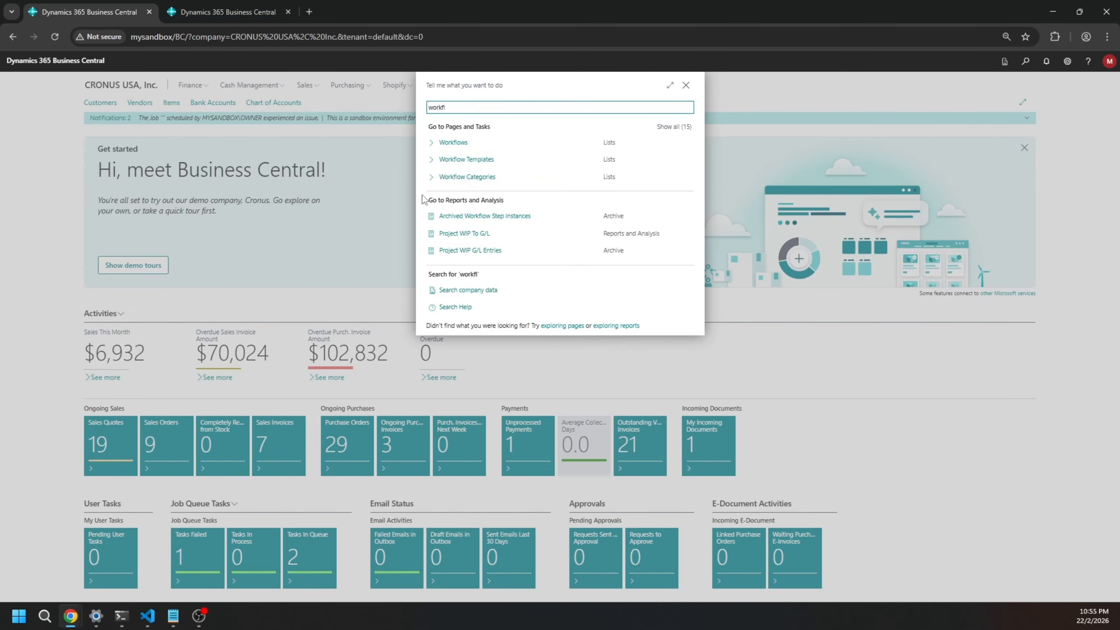
{"action": "left_click", "coordinate": [449, 145]}
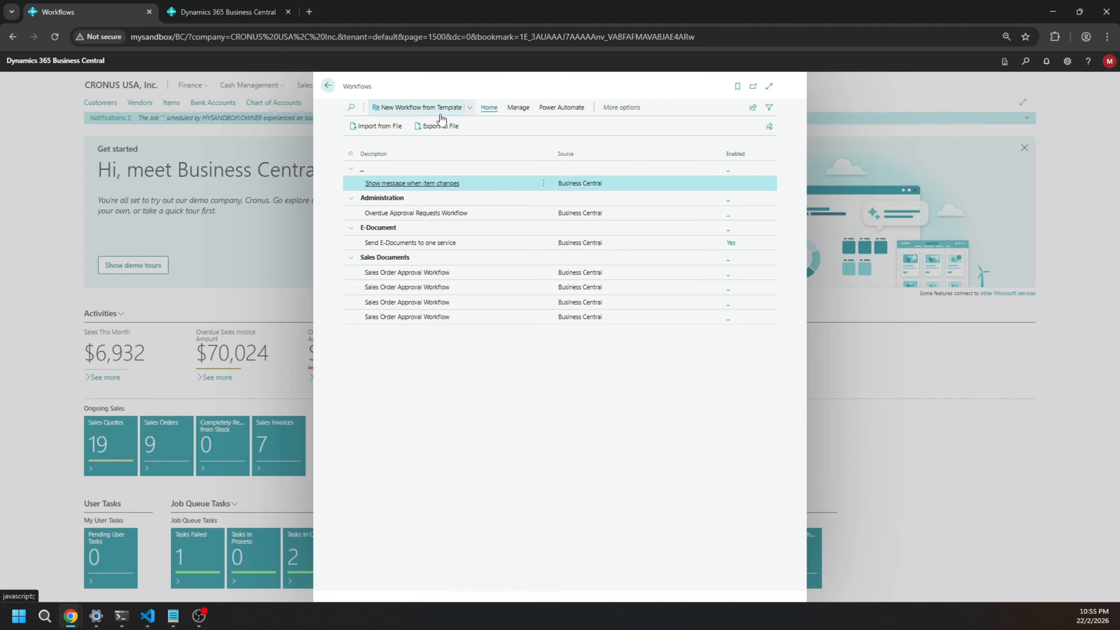
{"action": "left_click", "coordinate": [468, 109]}
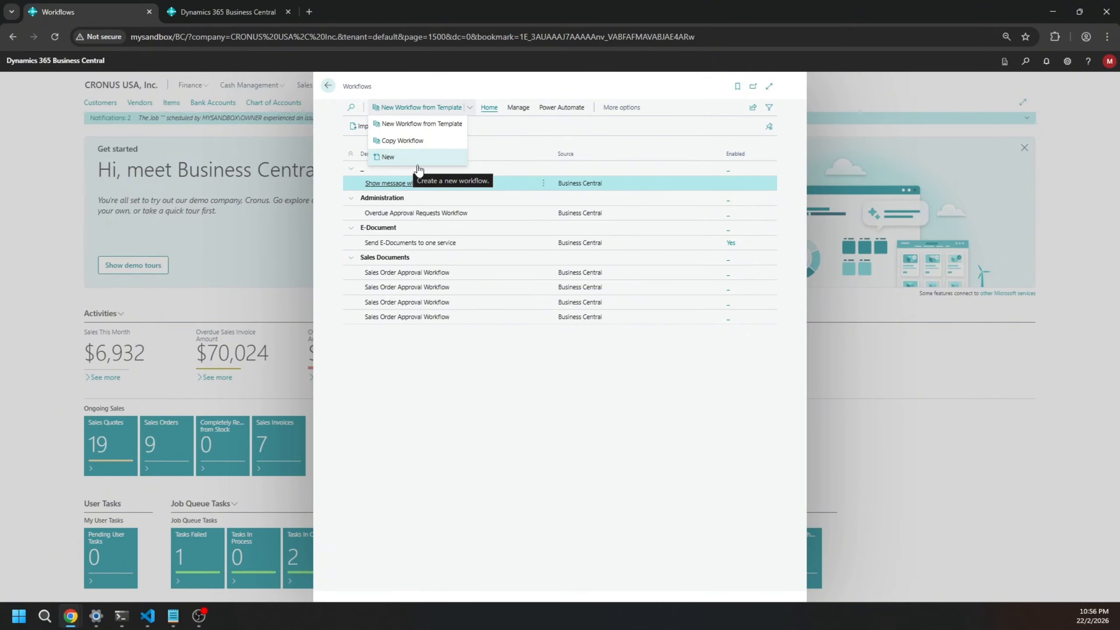
{"action": "left_click", "coordinate": [534, 123]}
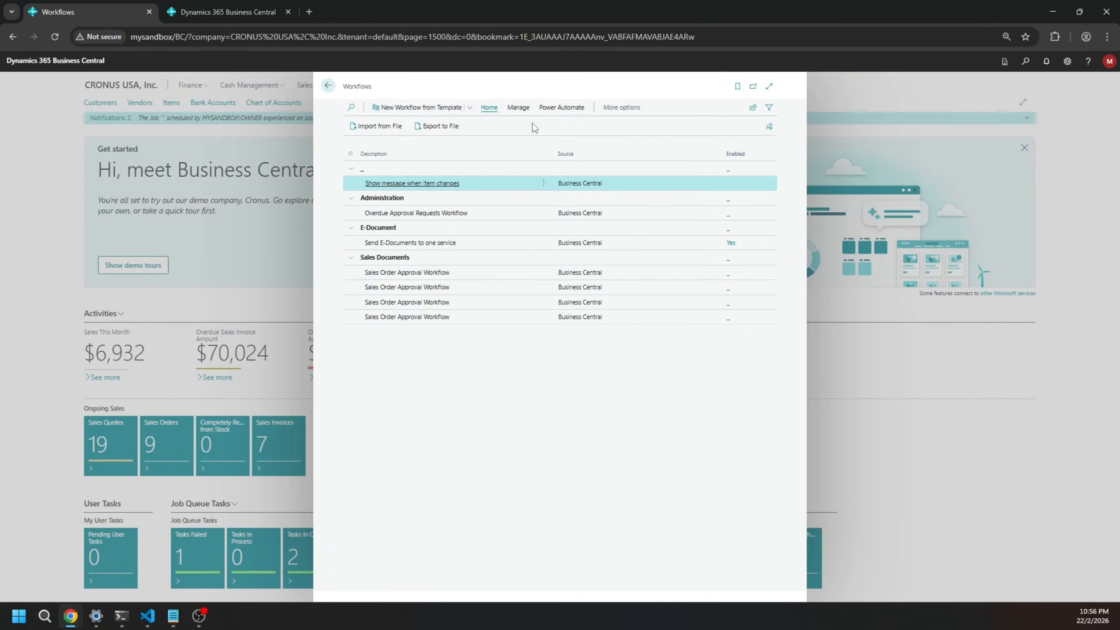
Export the "Show message when item changes" workflow to an XML file and keep the blocked download
{"action": "left_click", "coordinate": [448, 131]}
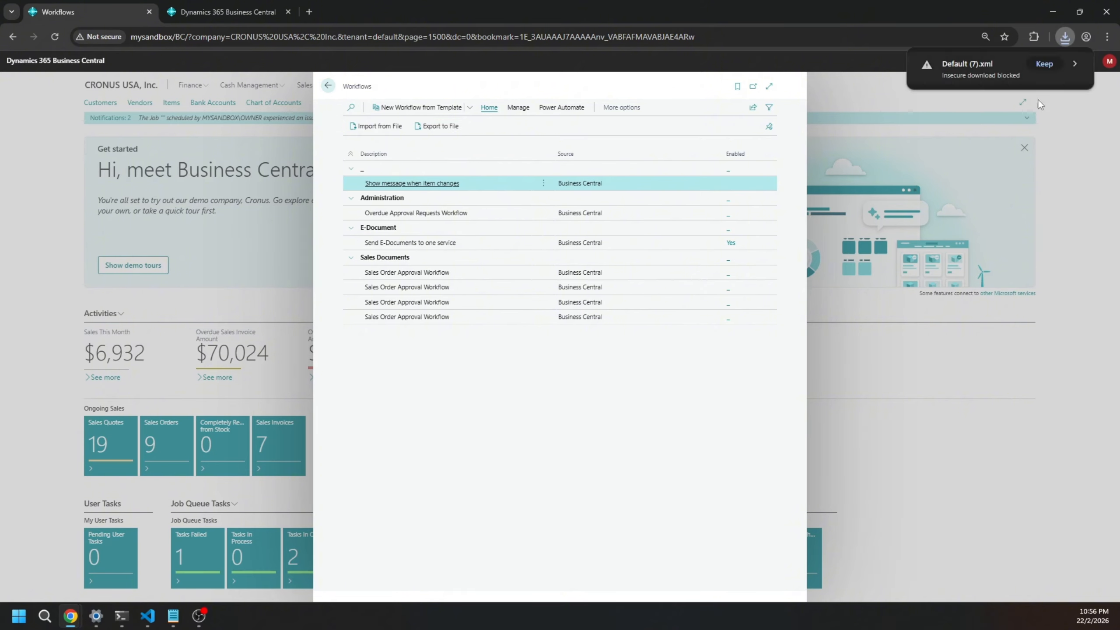
{"action": "left_click", "coordinate": [1040, 63]}
Import a workflow from the file Default (2).xml in the Downloads folder
{"action": "left_click", "coordinate": [368, 126]}
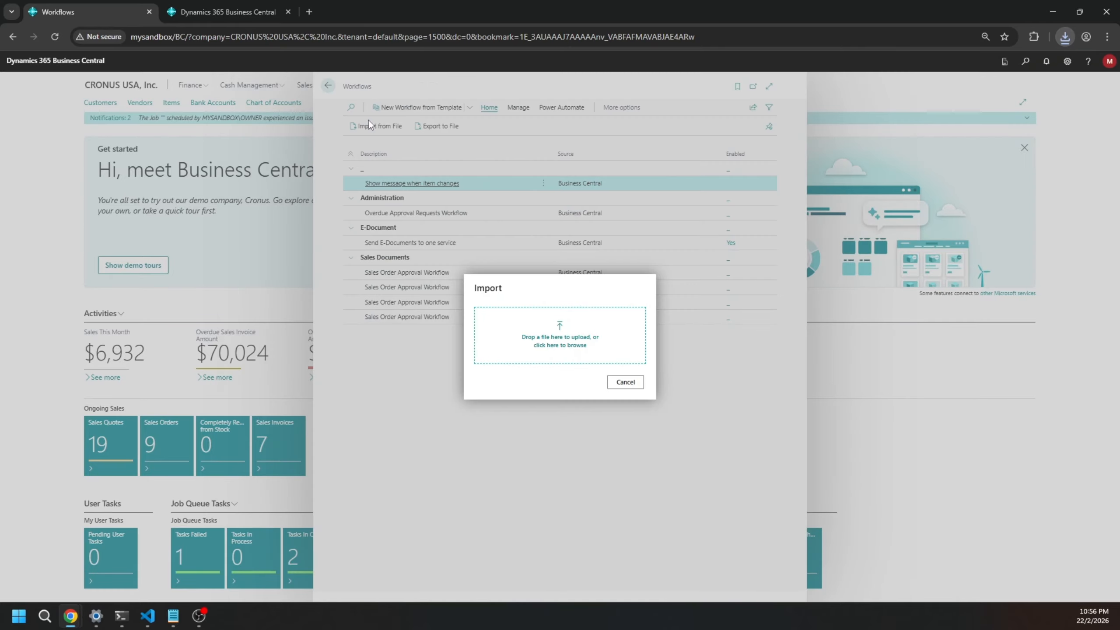
{"action": "left_click", "coordinate": [546, 344]}
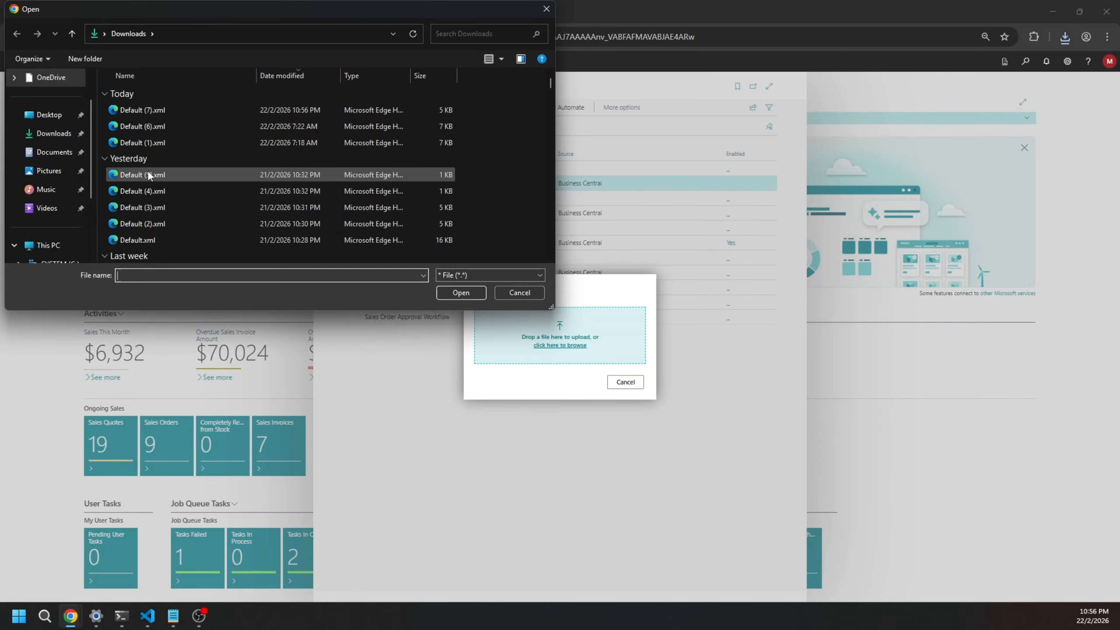
{"action": "left_click", "coordinate": [398, 224]}
{"action": "left_click", "coordinate": [461, 293]}
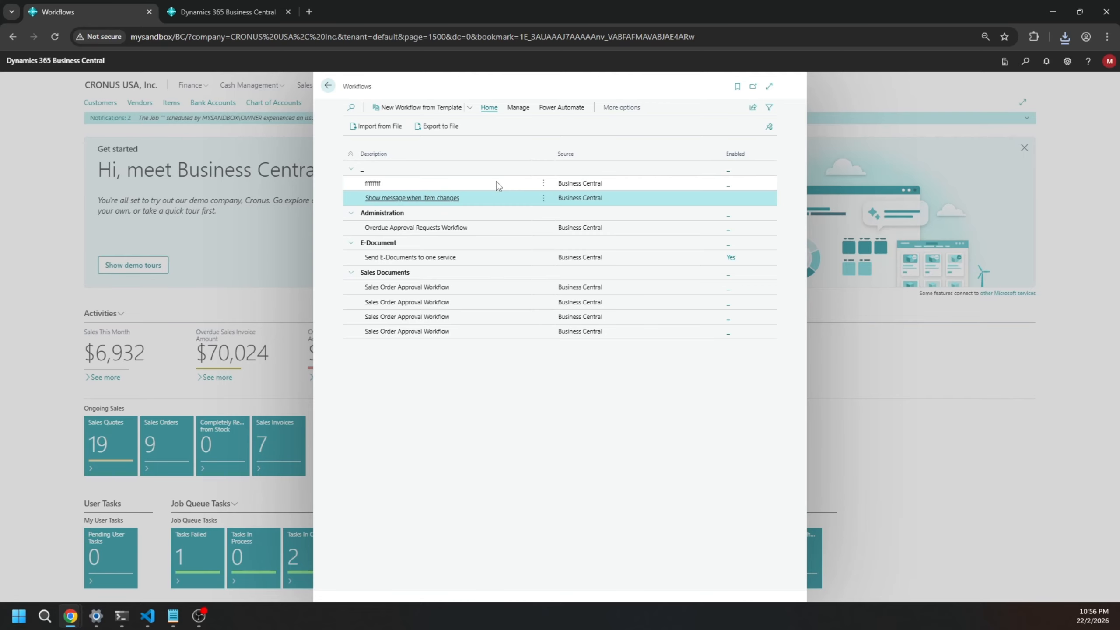
Examine the imported "ffffffff" workflow in both edit and view mode, returning to the Workflows list each time
{"action": "left_click", "coordinate": [515, 183]}
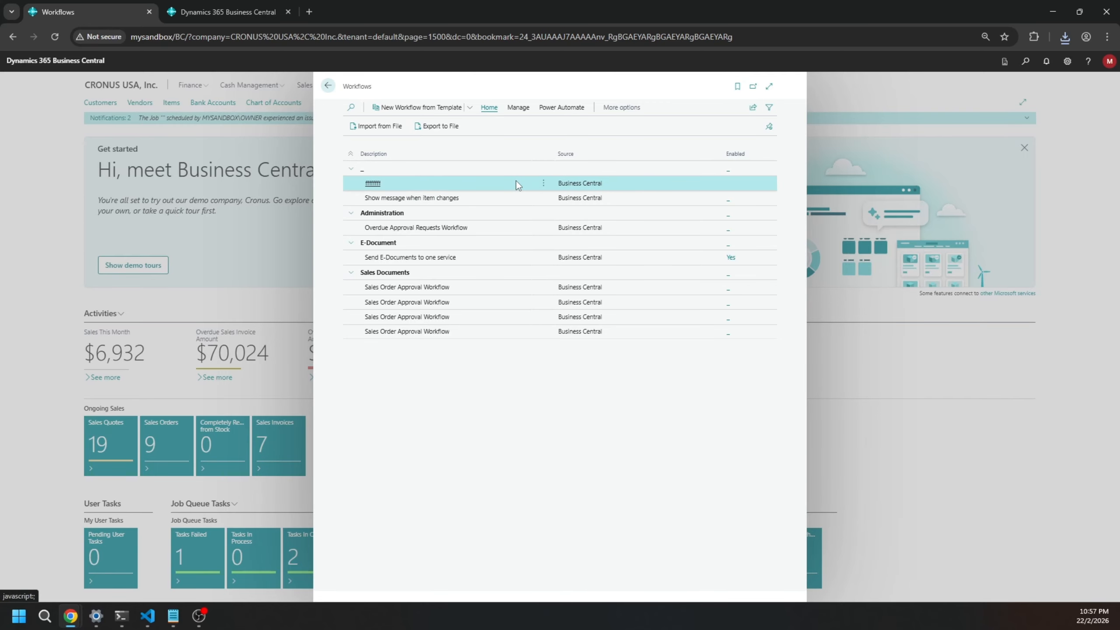
{"action": "left_click", "coordinate": [517, 110]}
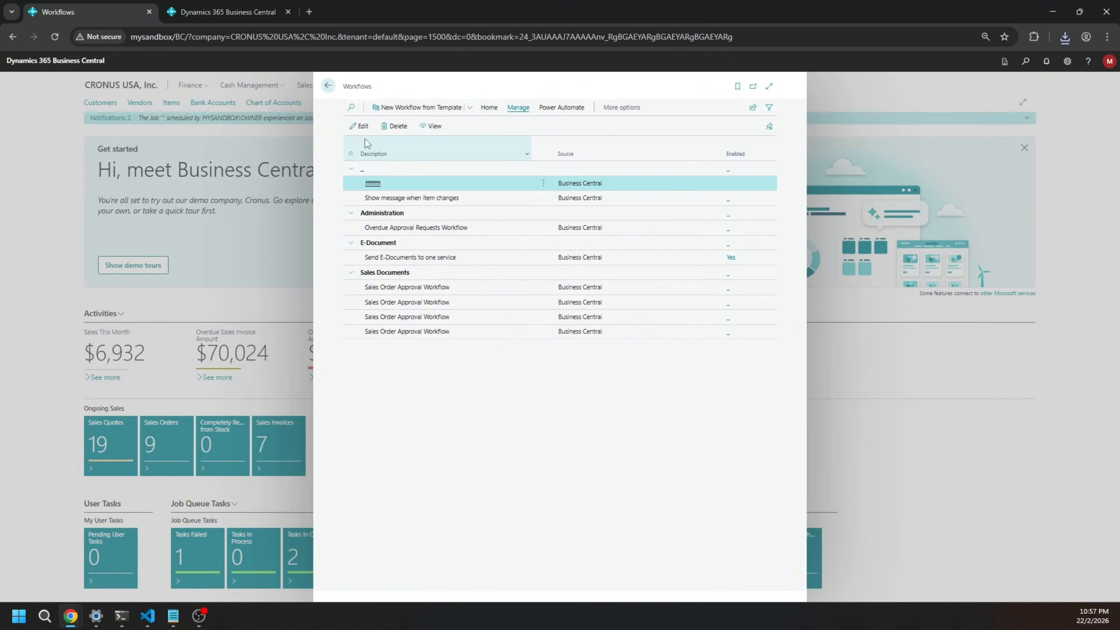
{"action": "left_click", "coordinate": [360, 127]}
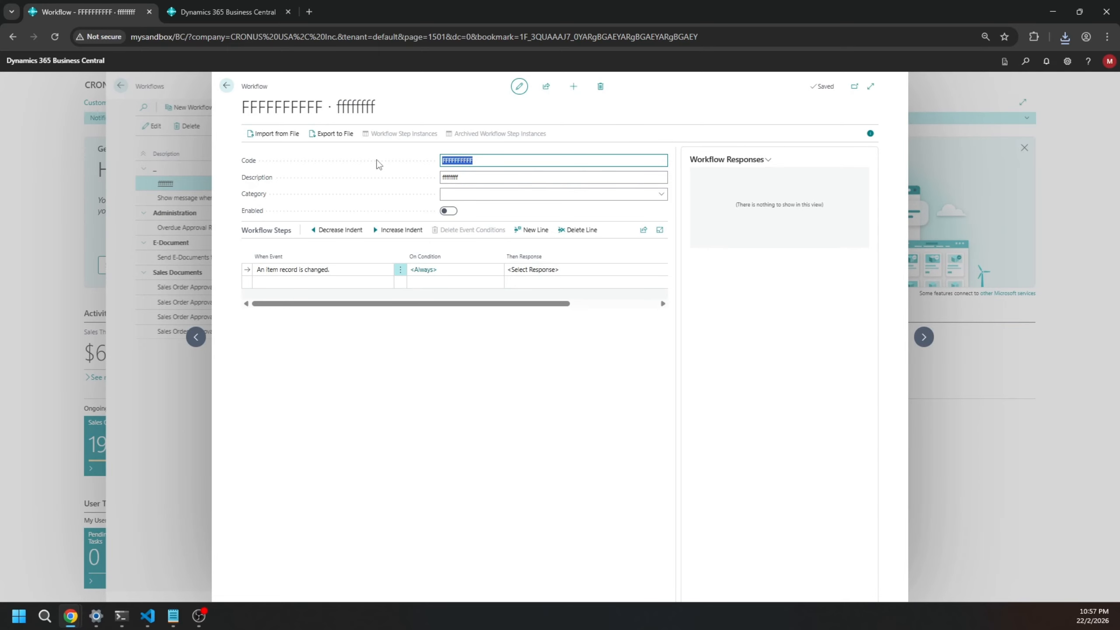
{"action": "left_click", "coordinate": [227, 88]}
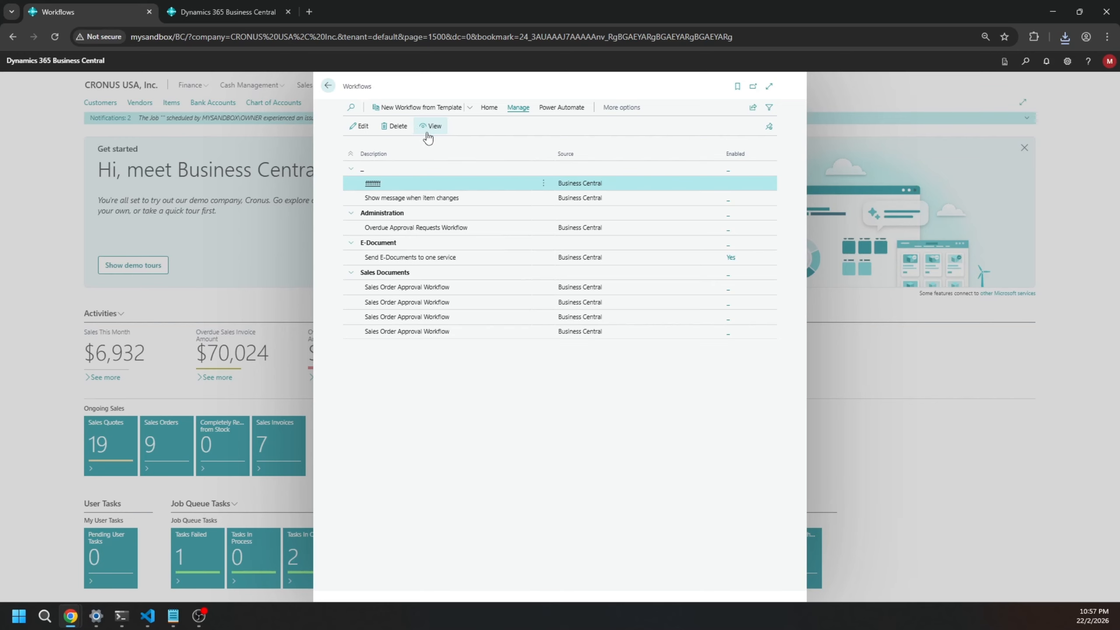
{"action": "left_click", "coordinate": [428, 131]}
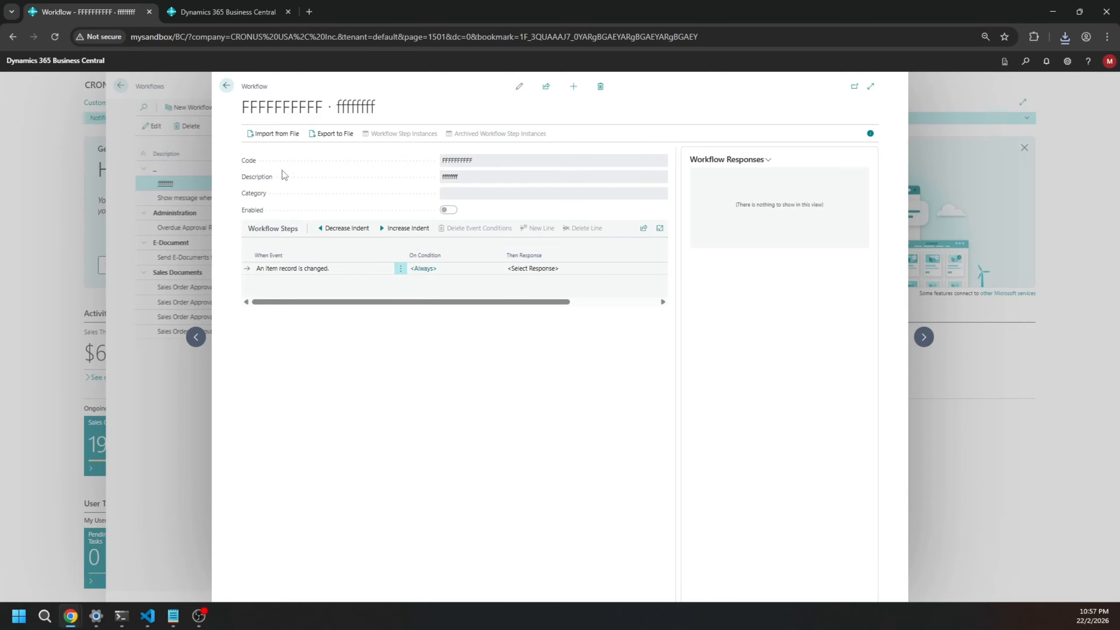
{"action": "left_click", "coordinate": [227, 86]}
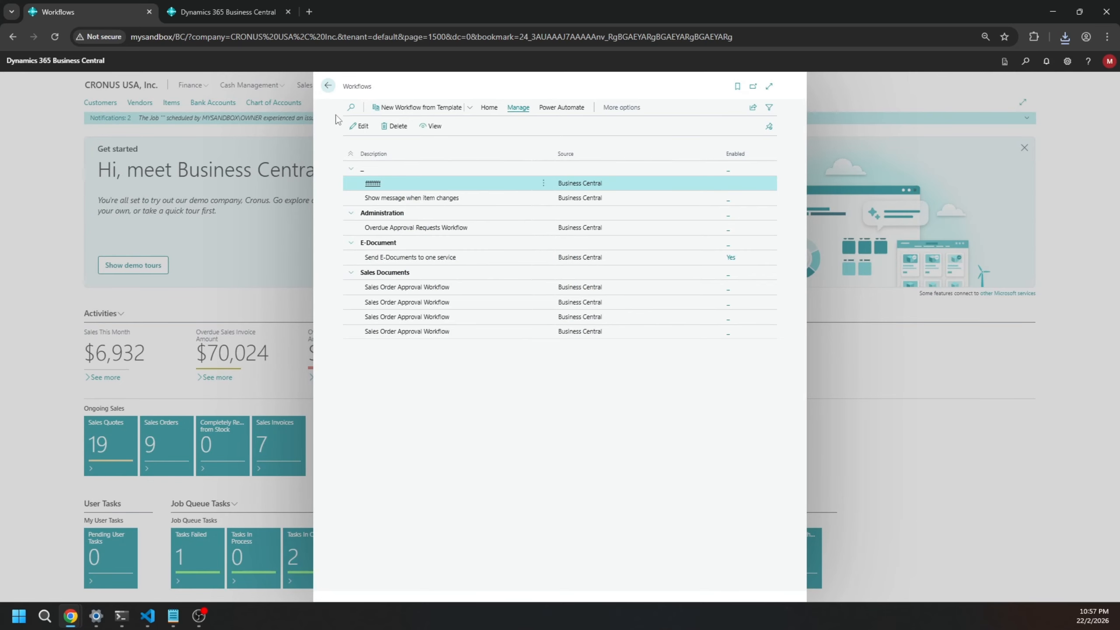
Create a new blank workflow with the code TEST and the description "Item Record Change Testing"
{"action": "left_click", "coordinate": [469, 108]}
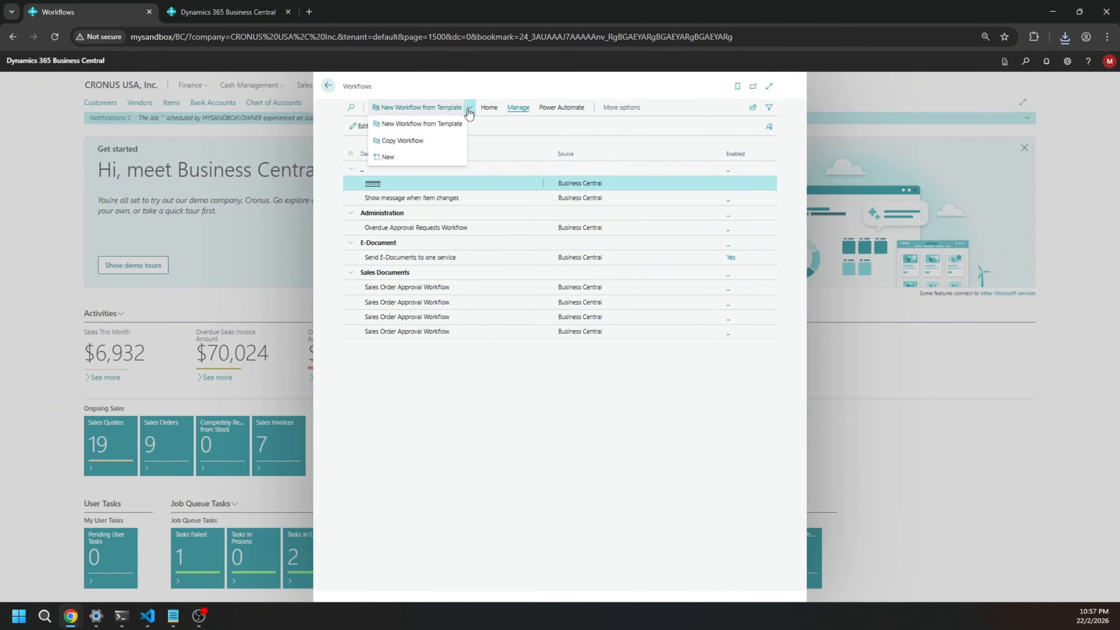
{"action": "left_click", "coordinate": [411, 164]}
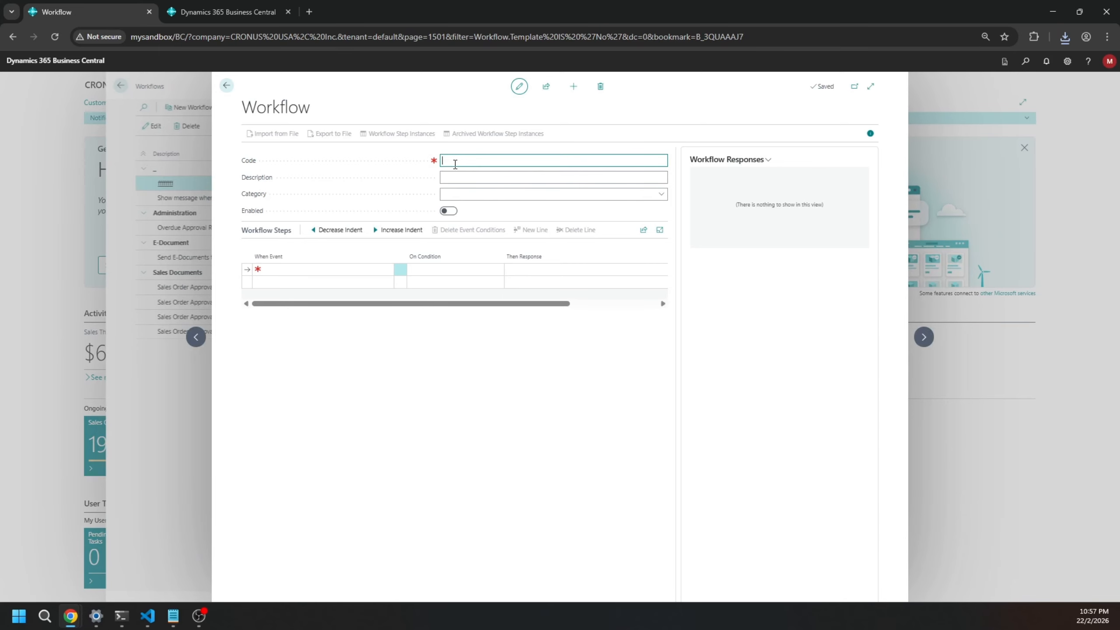
{"action": "type", "text": "Test"}
{"action": "key", "text": "Tab"}
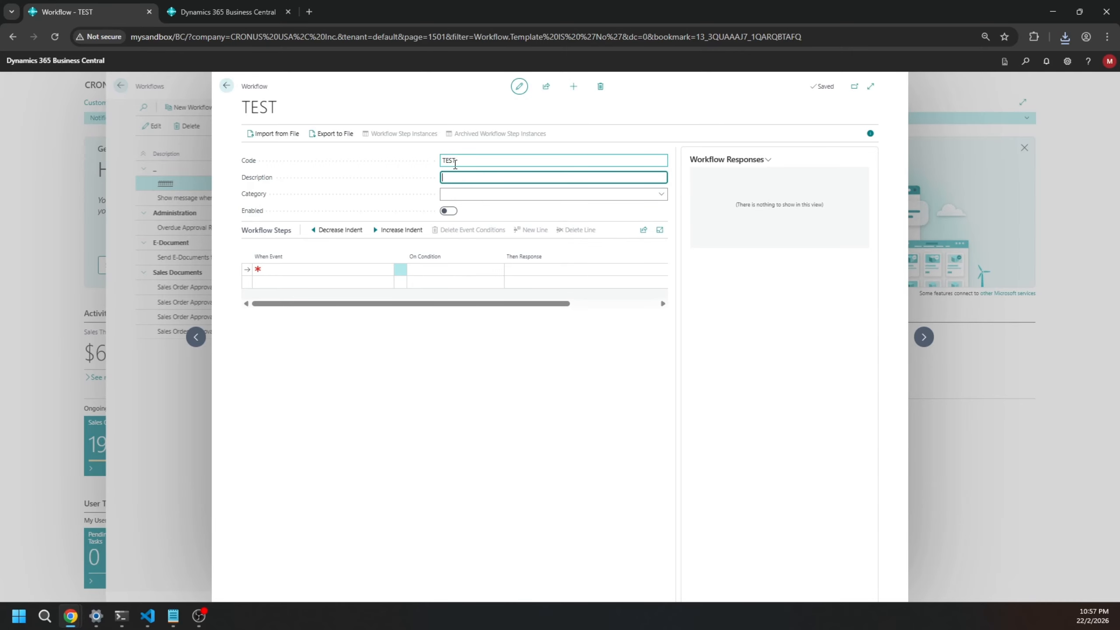
{"action": "type", "text": "Item Reco"}
{"action": "type", "text": "rd Change"}
{"action": "type", "text": " TEs"}
{"action": "type", "text": "sting"}
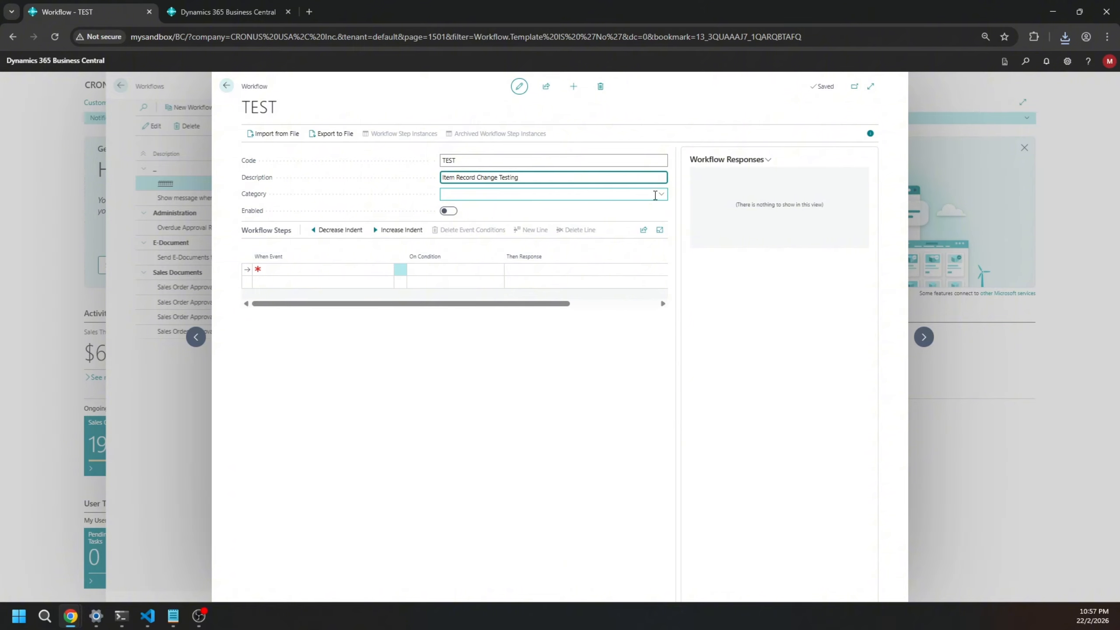
Set the TEST workflow's category to INT (Integration)
{"action": "left_click", "coordinate": [656, 195]}
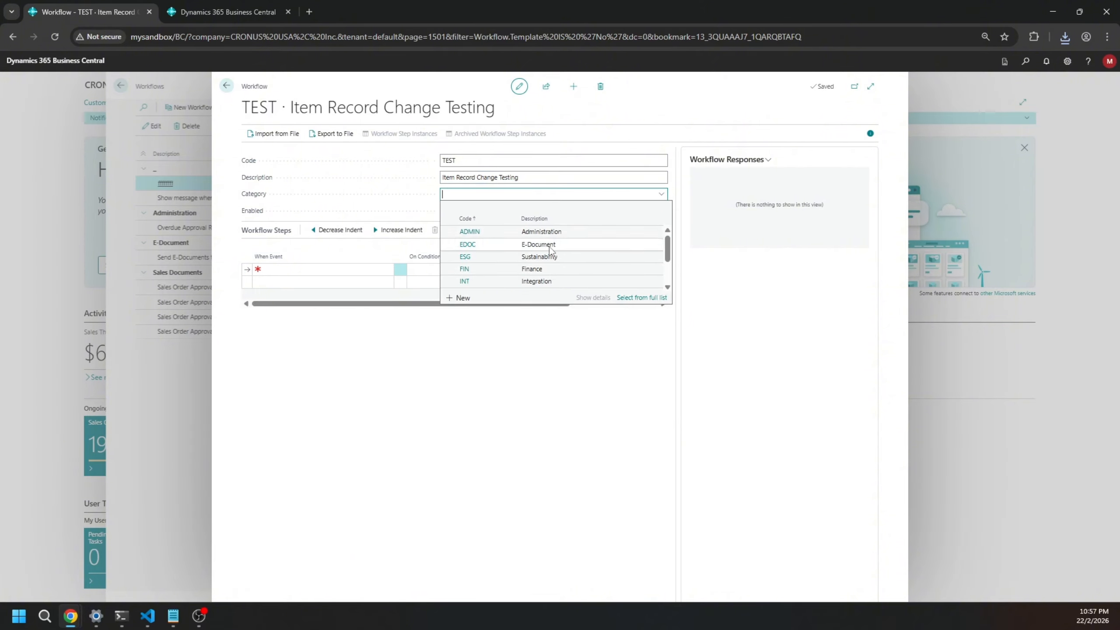
{"action": "scroll", "coordinate": [550, 249], "scroll_direction": "down", "scroll_amount": 2}
{"action": "scroll", "coordinate": [538, 259], "scroll_direction": "up", "scroll_amount": 2}
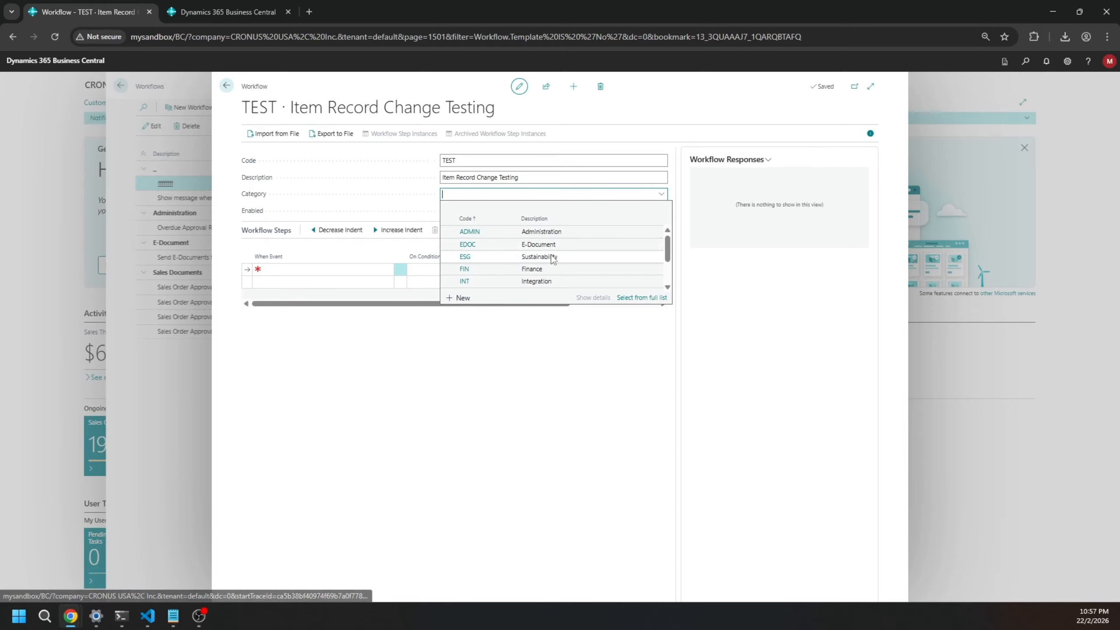
{"action": "scroll", "coordinate": [517, 239], "scroll_direction": "down", "scroll_amount": 2}
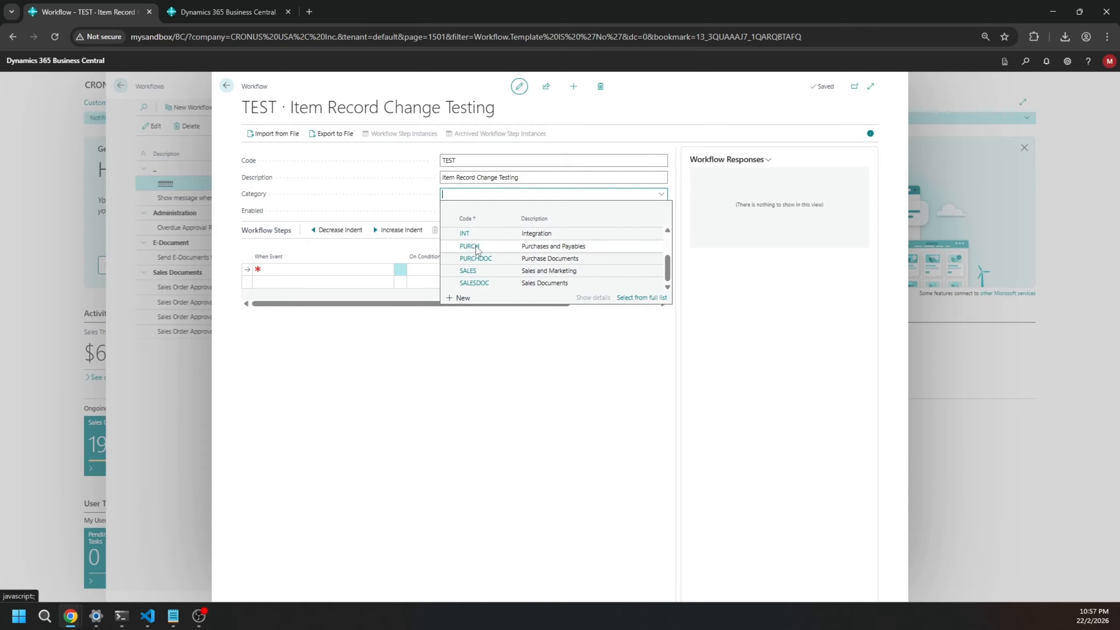
{"action": "left_click", "coordinate": [465, 236]}
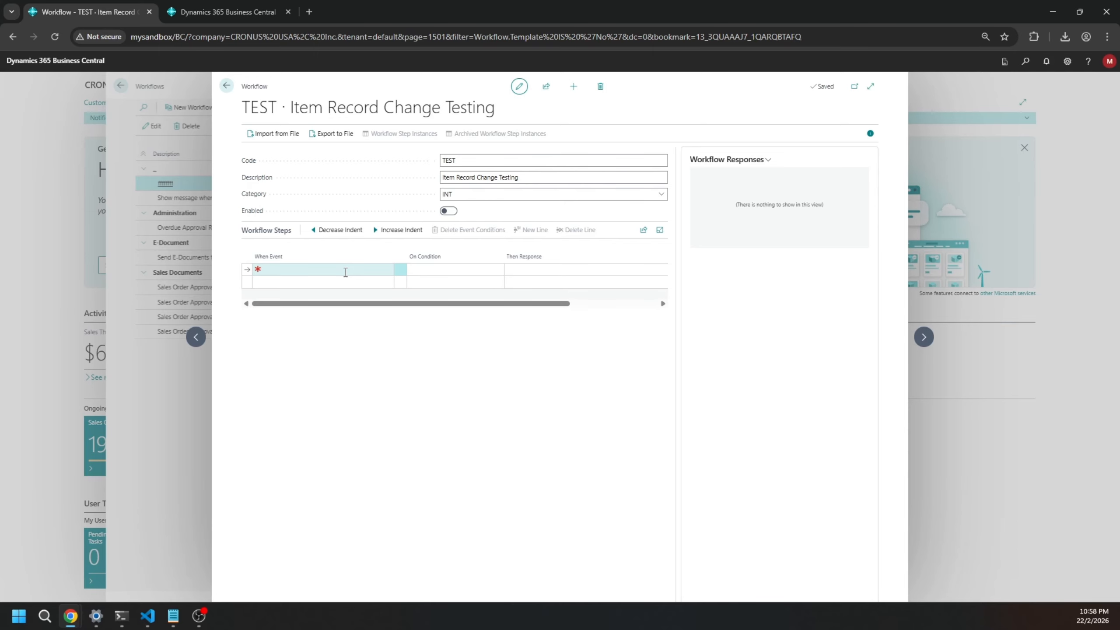
Set the first workflow step's event to "An item record is changed."
{"action": "left_click", "coordinate": [345, 272]}
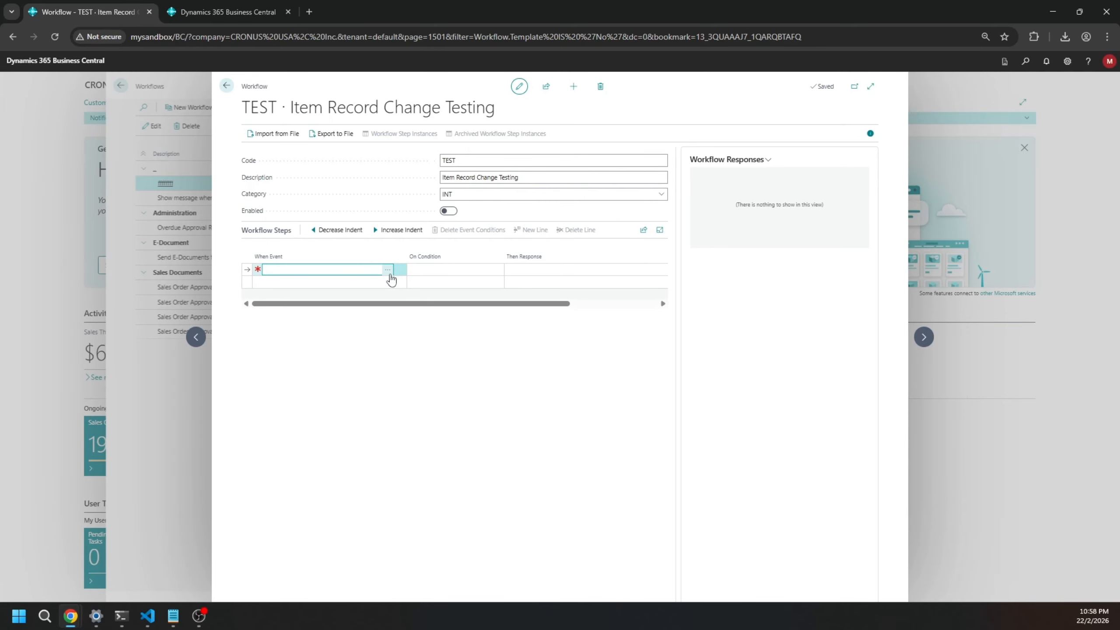
{"action": "left_click", "coordinate": [390, 277]}
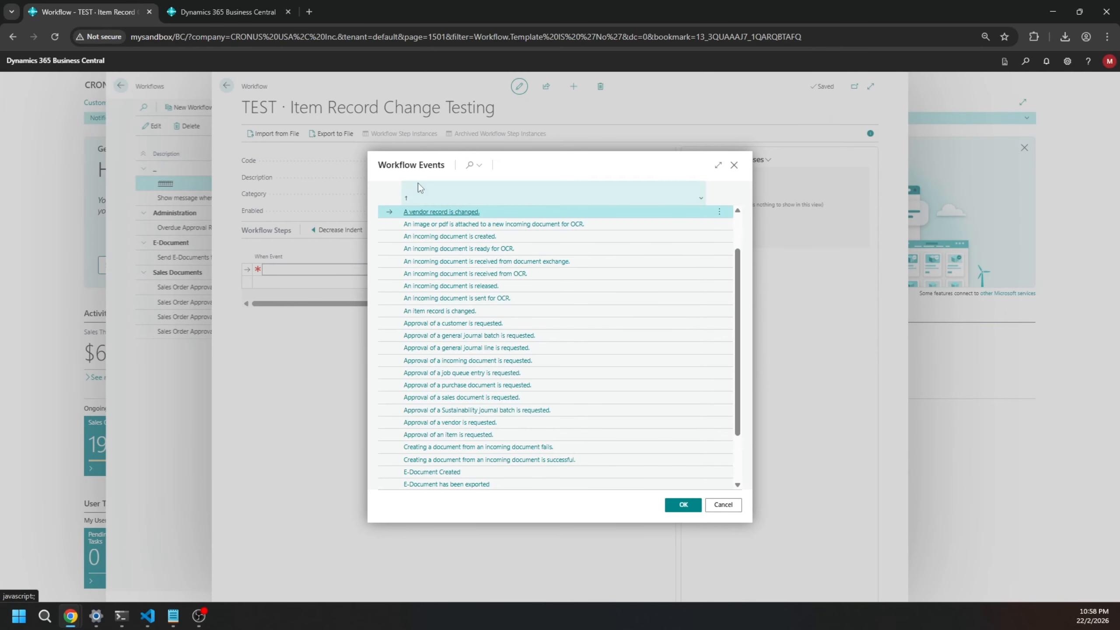
{"action": "scroll", "coordinate": [538, 248], "scroll_direction": "down", "scroll_amount": 3}
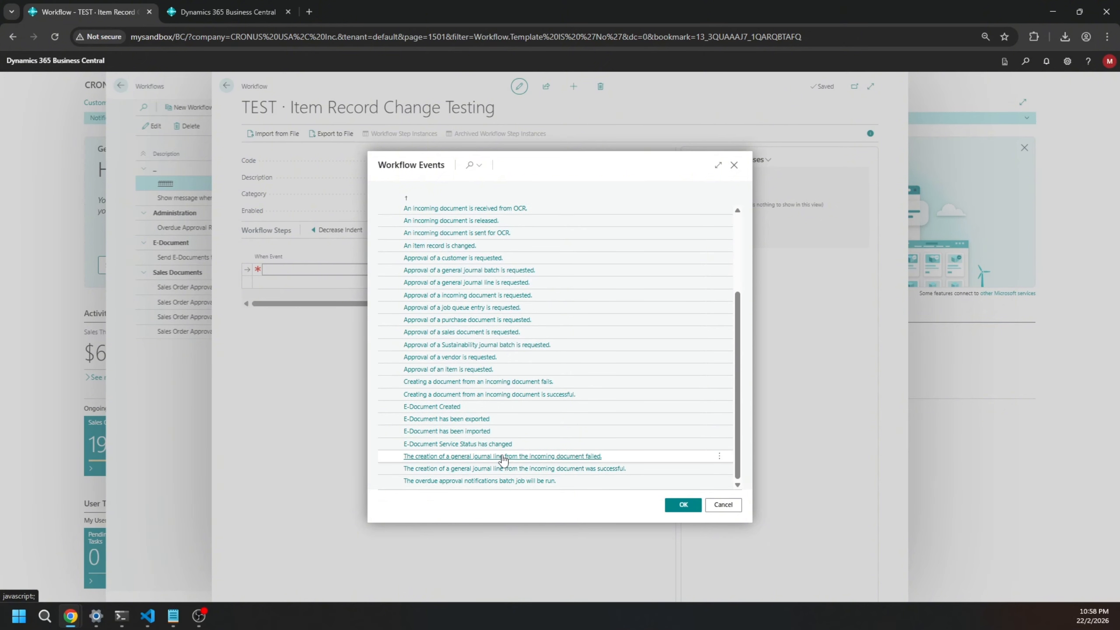
{"action": "scroll", "coordinate": [476, 430], "scroll_direction": "up", "scroll_amount": 5}
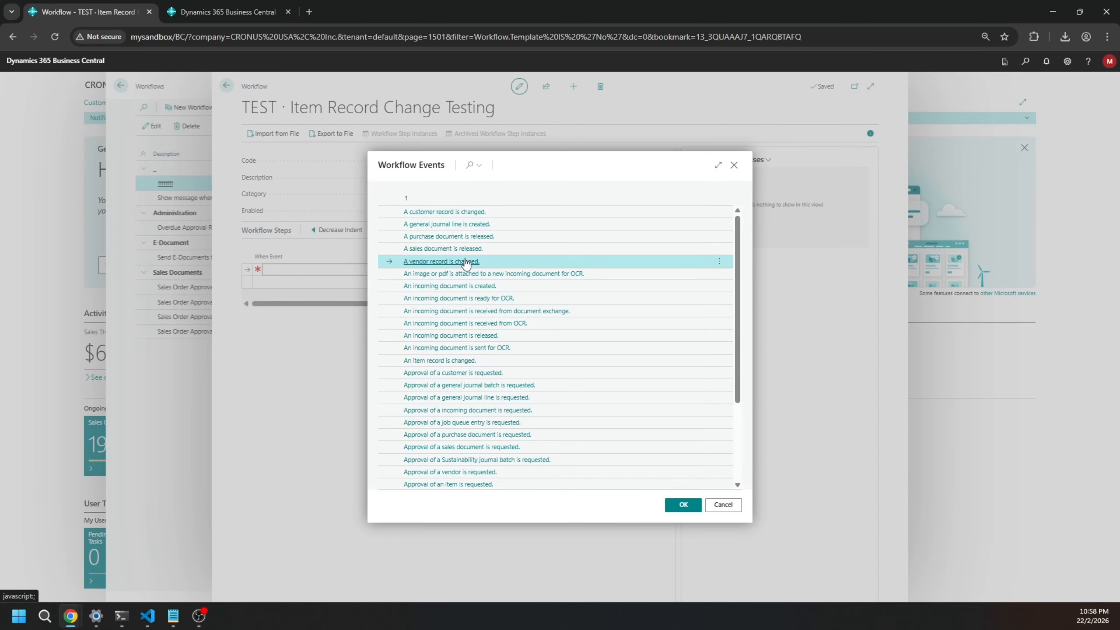
{"action": "left_click", "coordinate": [467, 367]}
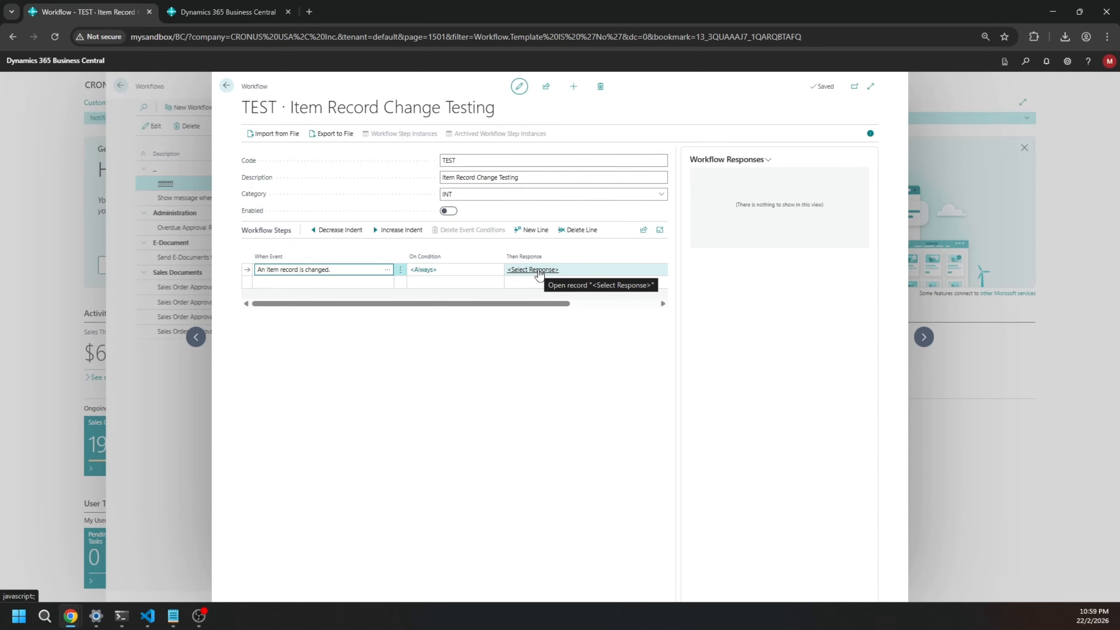
Give the item-change event a Show message response with the message "Hello From Parent Event"
{"action": "left_click", "coordinate": [534, 270]}
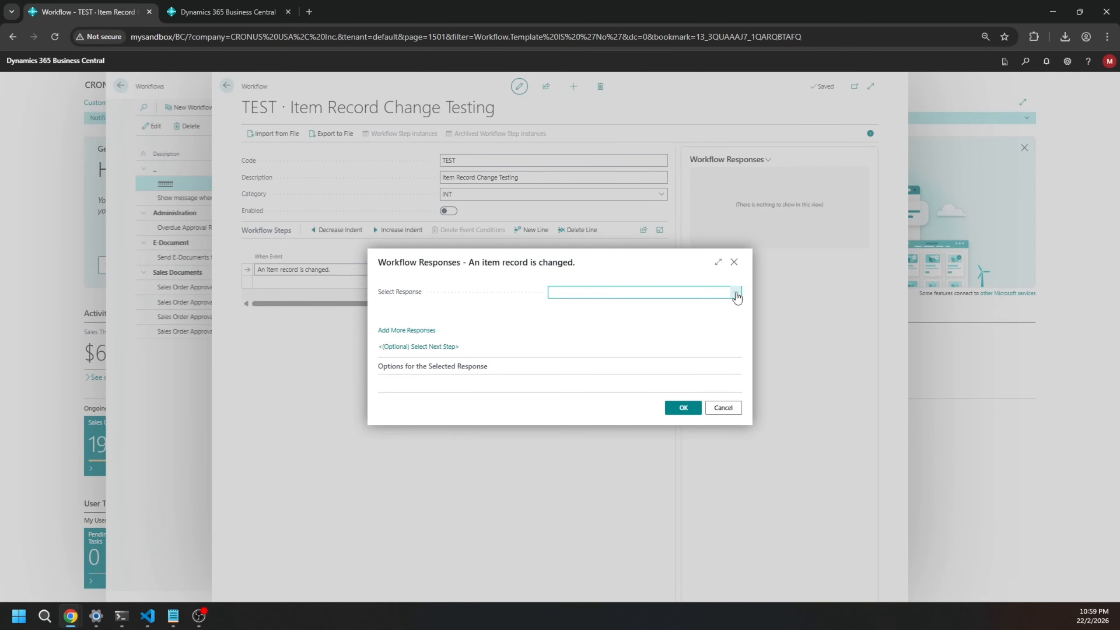
{"action": "left_click", "coordinate": [735, 294]}
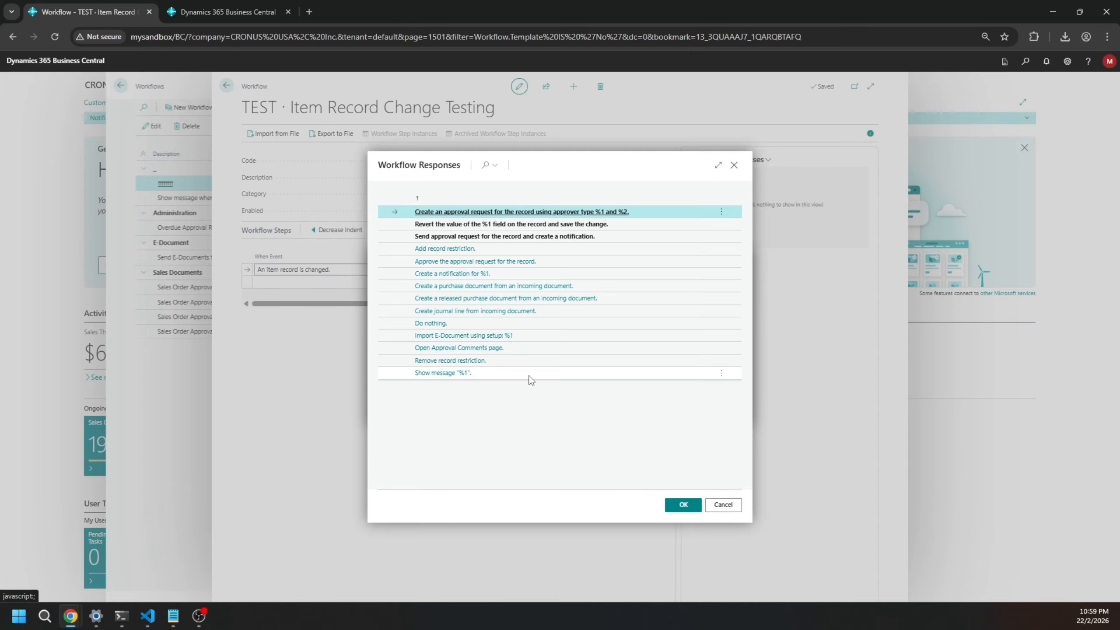
{"action": "left_click", "coordinate": [428, 373]}
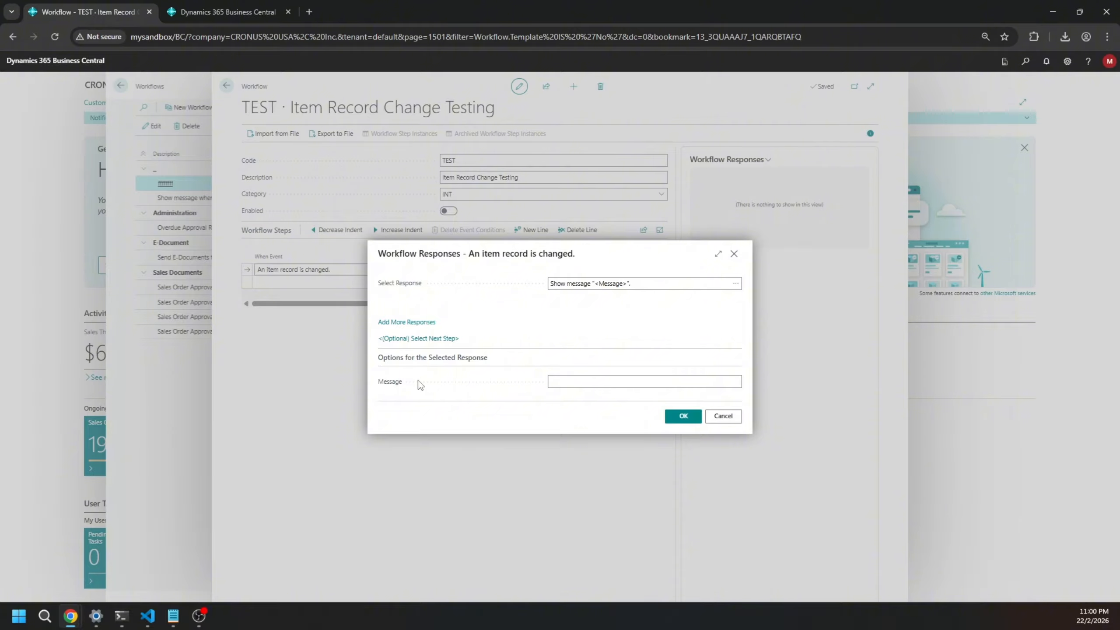
{"action": "left_click", "coordinate": [582, 378]}
{"action": "left_click", "coordinate": [600, 383]}
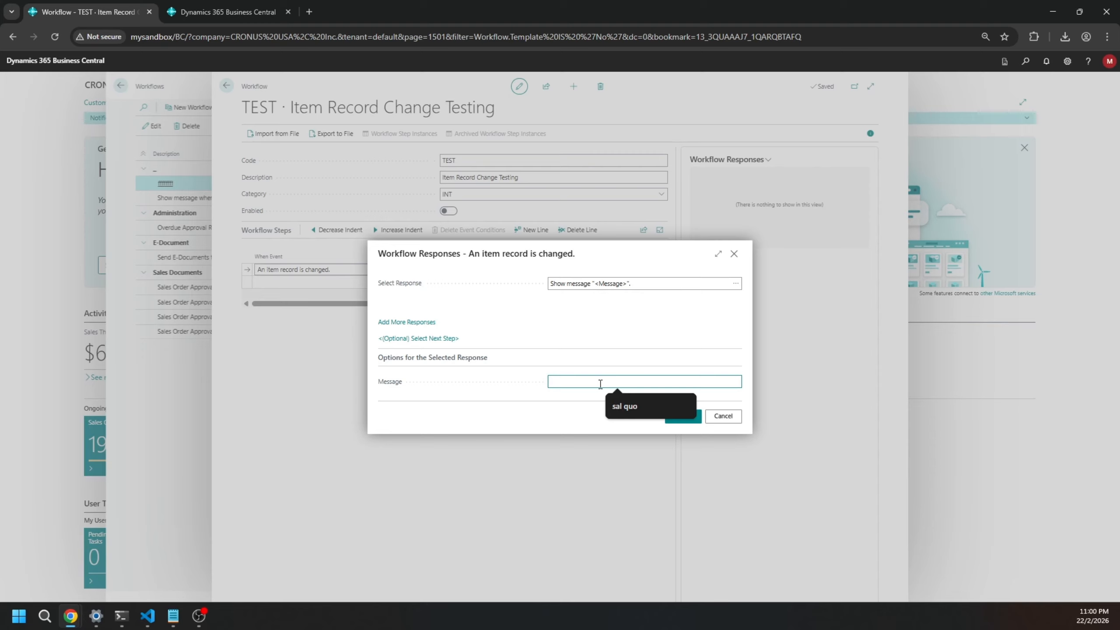
{"action": "type", "text": "He"}
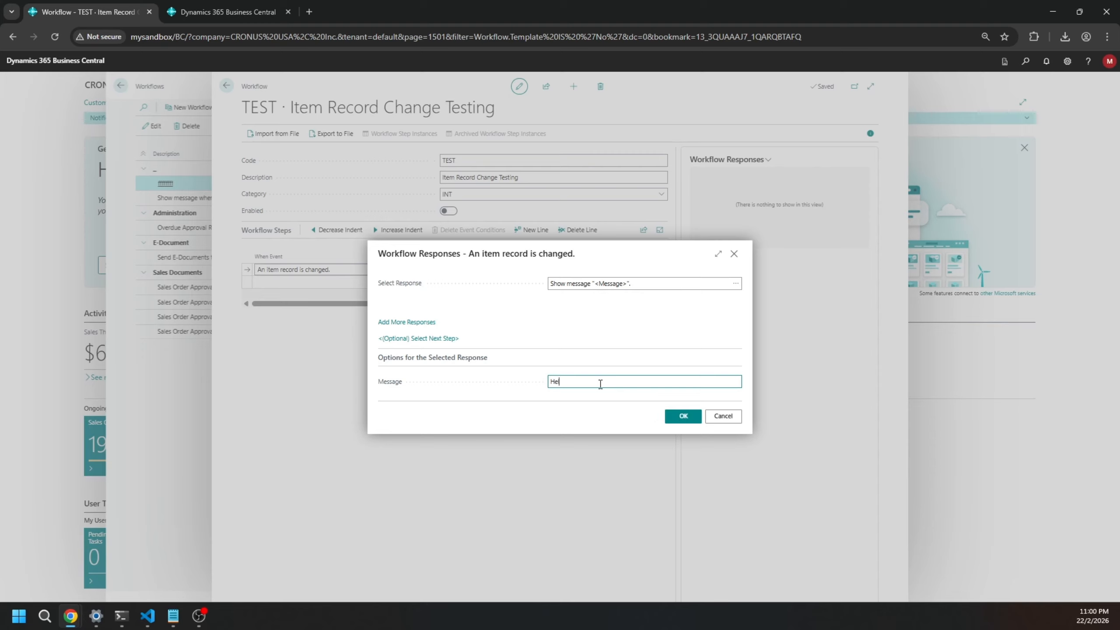
{"action": "type", "text": "llo From Farent Event"}
{"action": "left_click", "coordinate": [682, 417]}
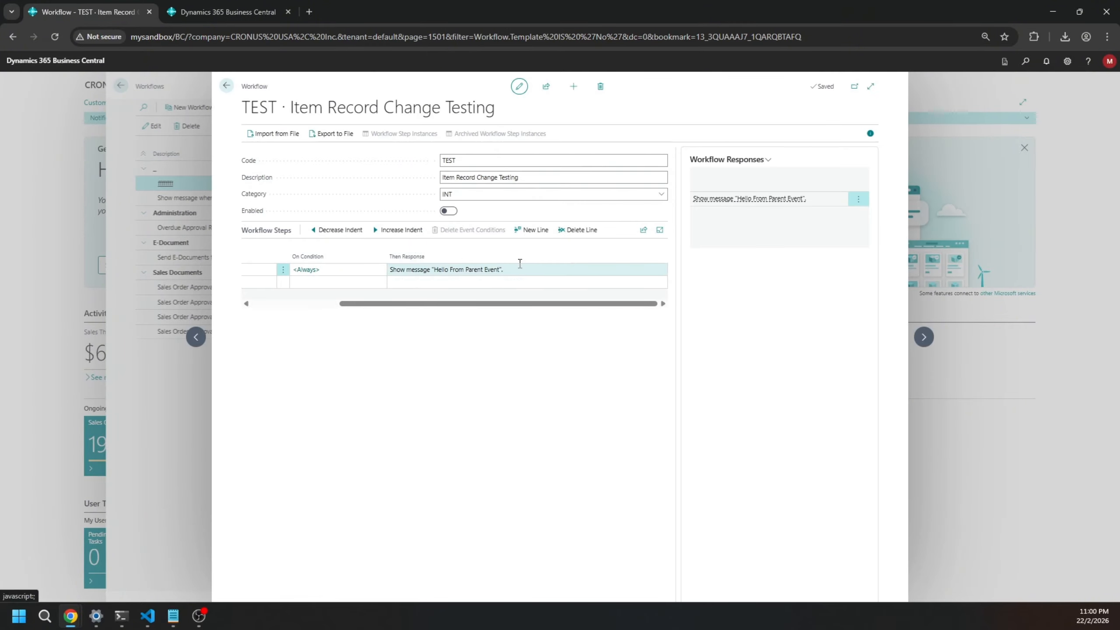
{"action": "left_click_drag", "start_coordinate": [518, 304], "coordinate": [238, 347]}
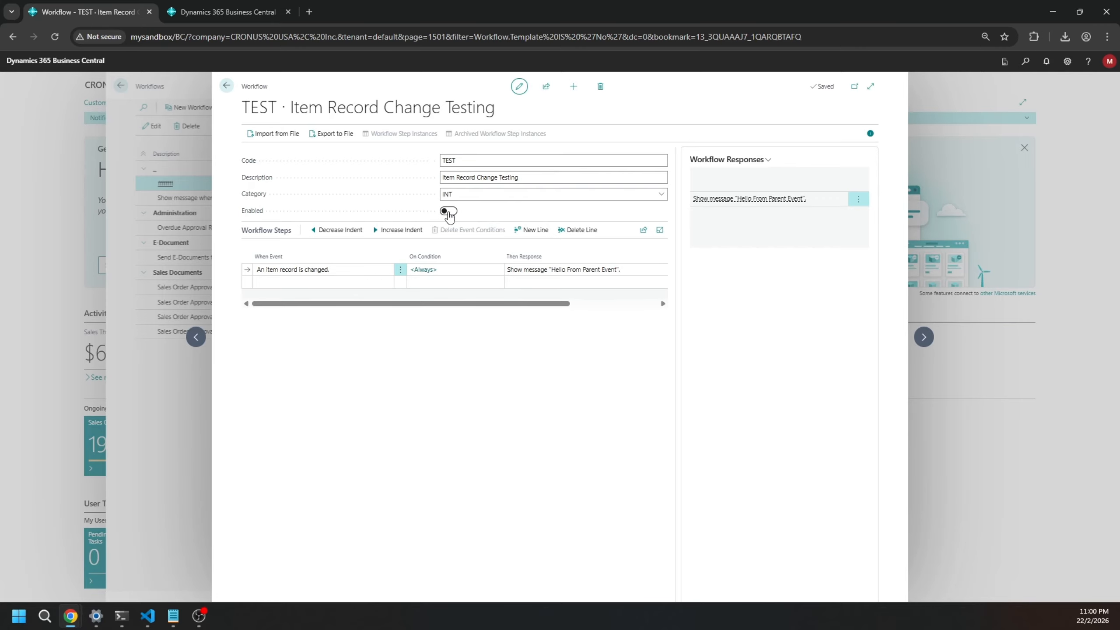
Enable the TEST workflow and open the item card of 1900-S, PARIS Guest Chair, in the other browser tab
{"action": "left_click", "coordinate": [448, 211]}
{"action": "left_click", "coordinate": [216, 17]}
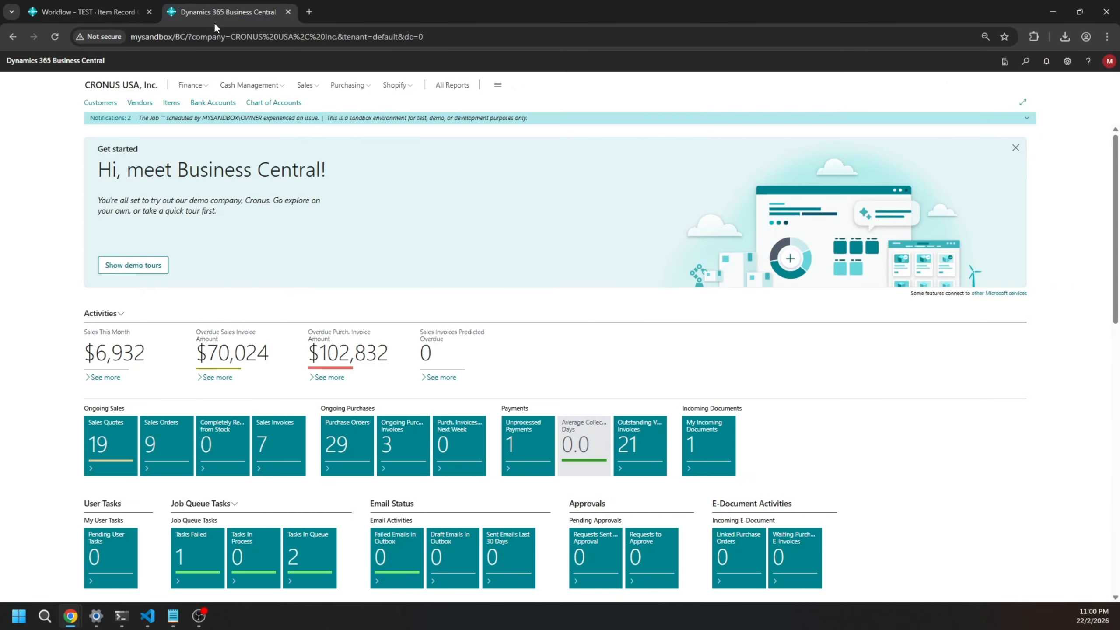
{"action": "left_click", "coordinate": [171, 103]}
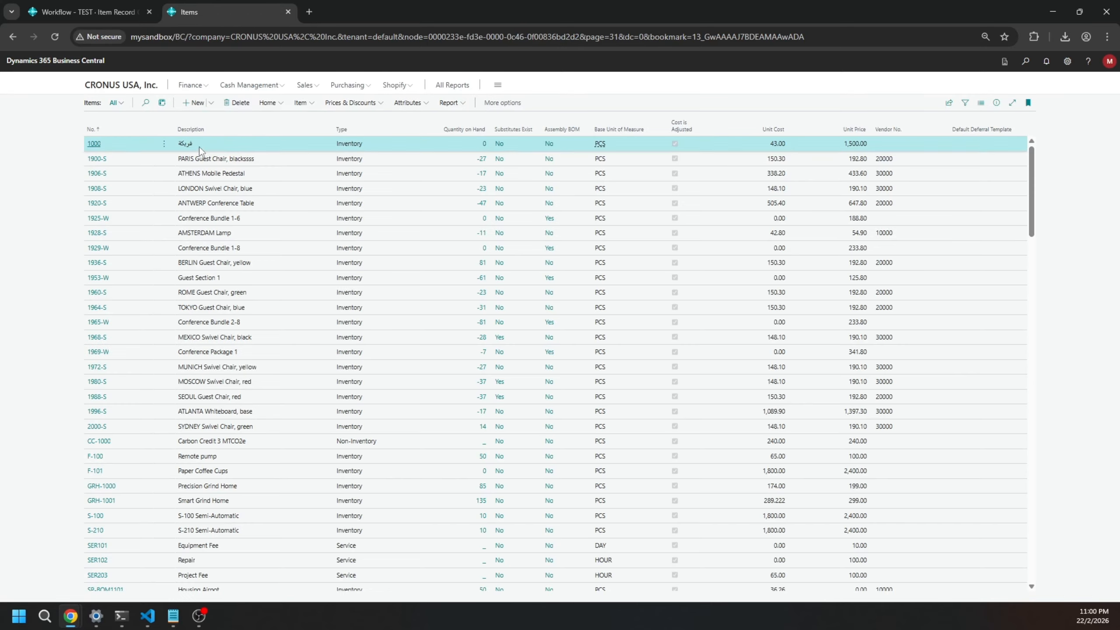
{"action": "left_click", "coordinate": [99, 174]}
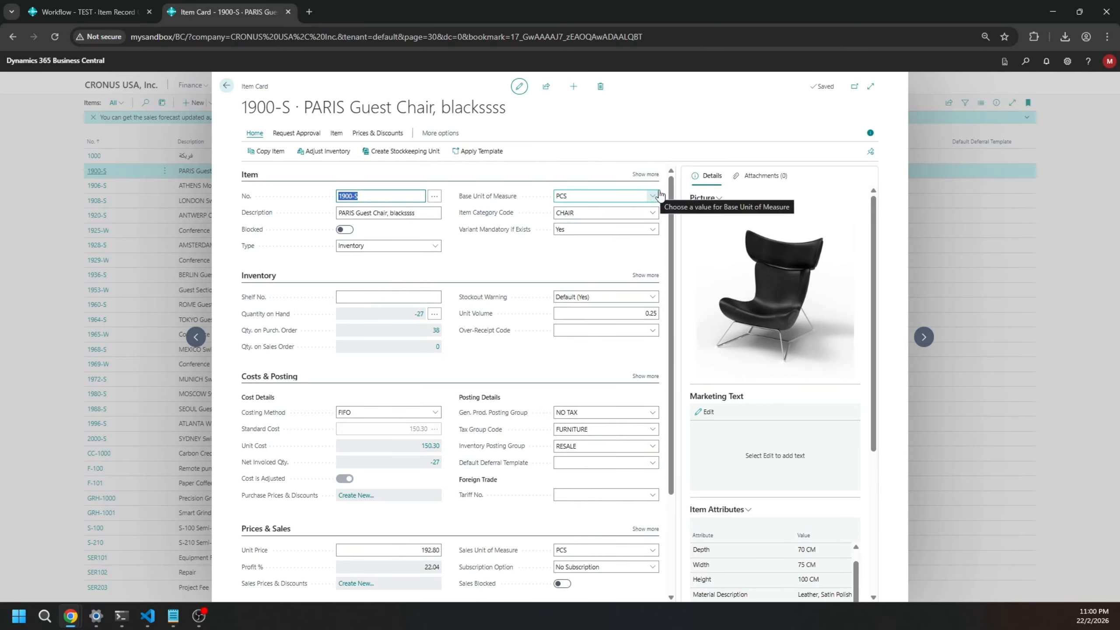
Try to set the item's Base Unit of Measure to SET, and revert the change
{"action": "left_click", "coordinate": [652, 197]}
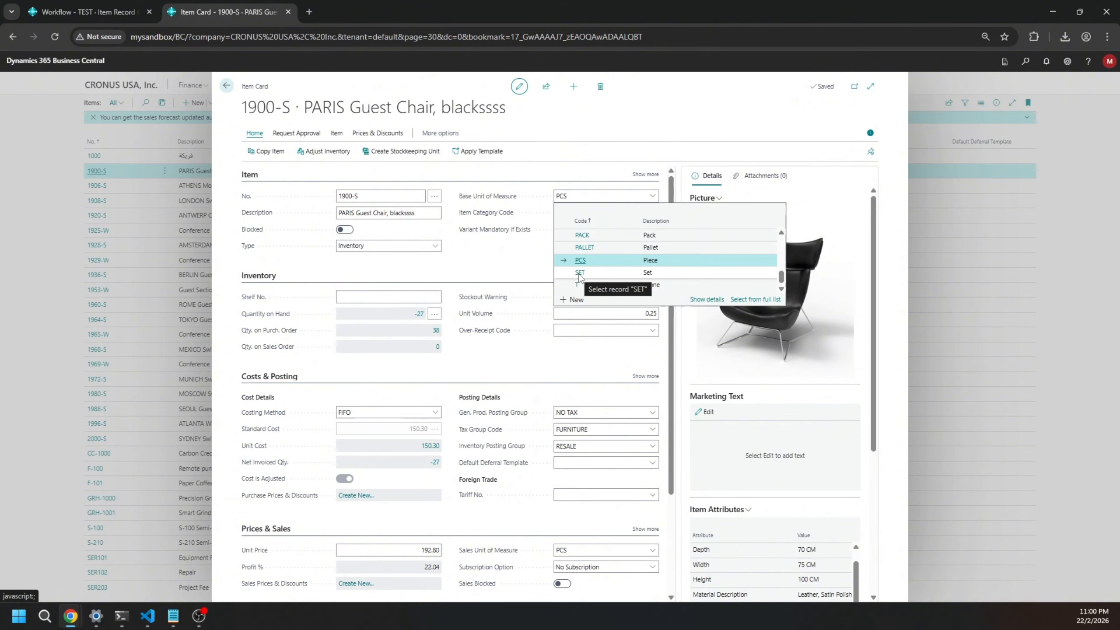
{"action": "key", "text": "ctrl+Tab"}
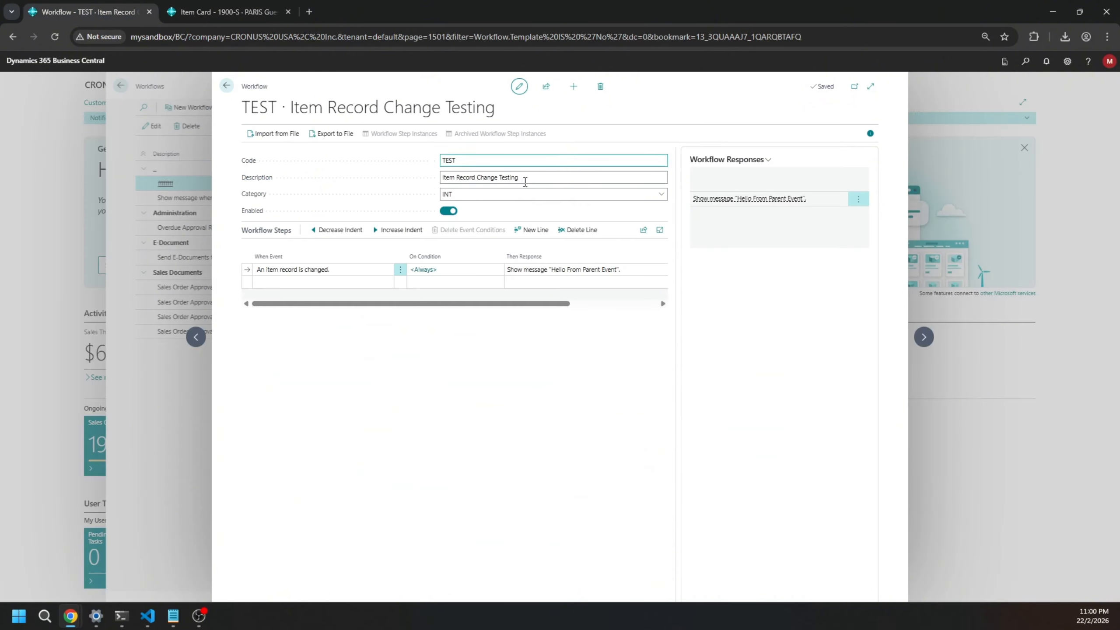
{"action": "key", "text": "ctrl+Tab"}
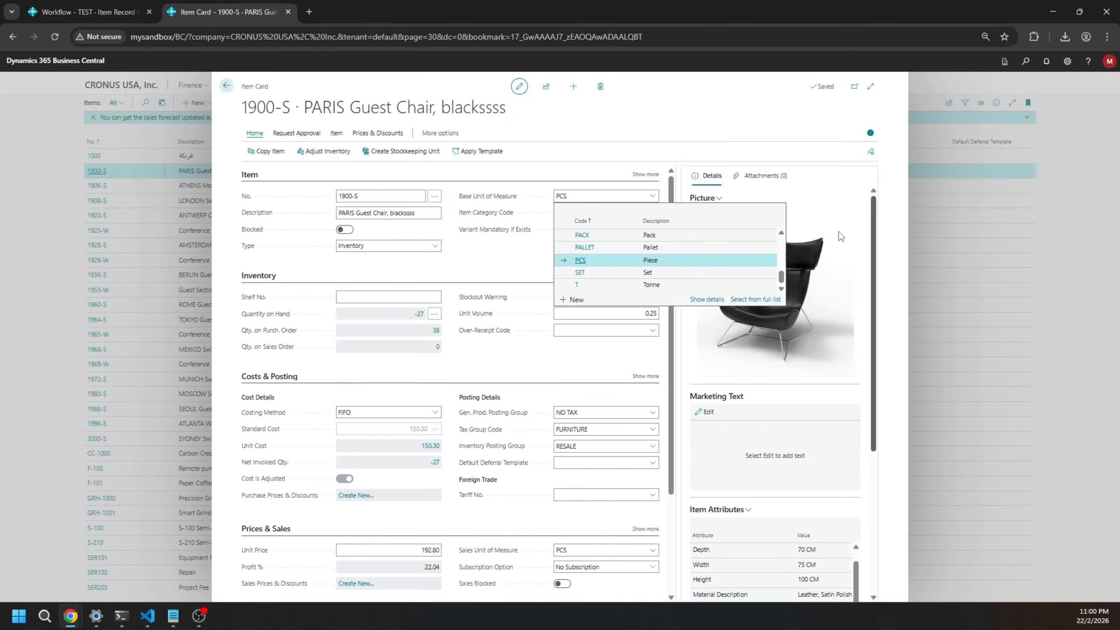
{"action": "left_click", "coordinate": [583, 272]}
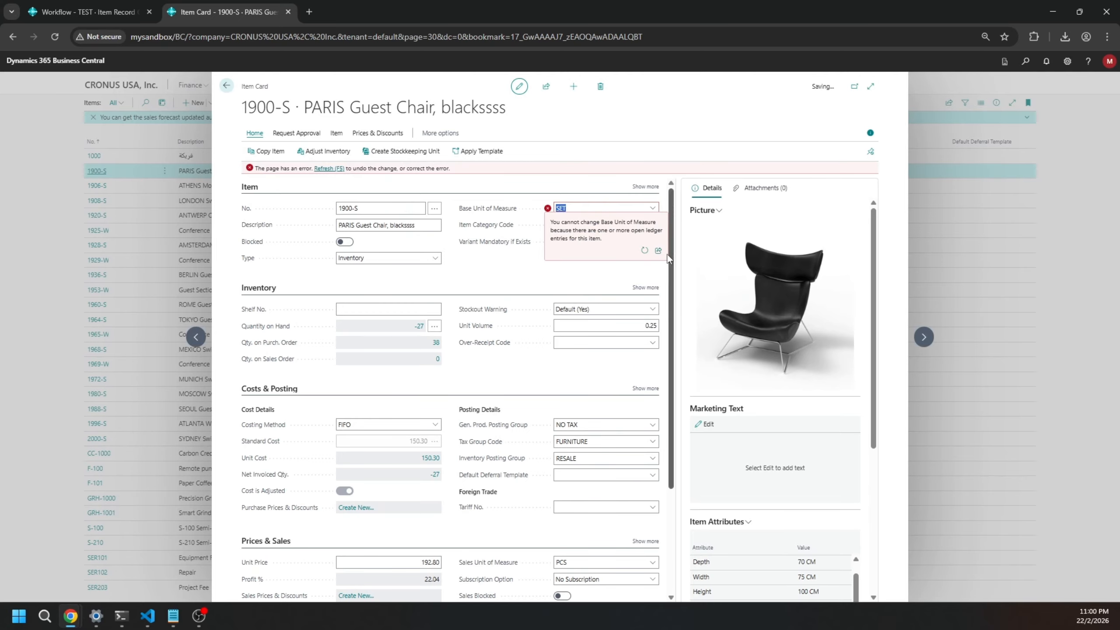
{"action": "left_click", "coordinate": [645, 251]}
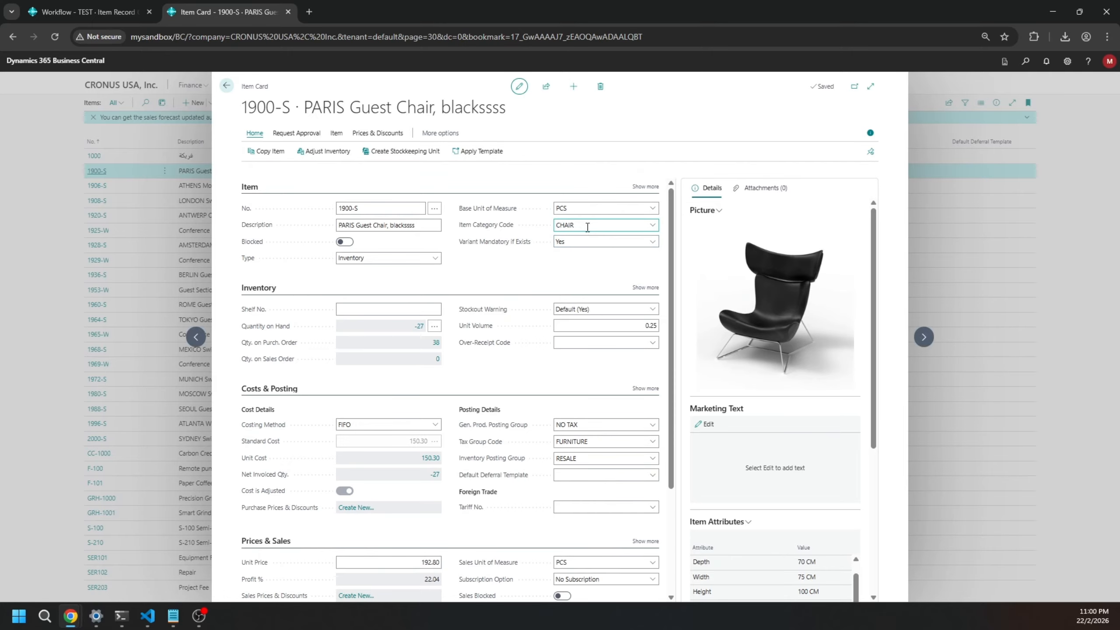
Set Variant Mandatory if Exists to No on item 1900-S and acknowledge the workflow message
{"action": "left_click", "coordinate": [607, 229]}
{"action": "left_click", "coordinate": [581, 255]}
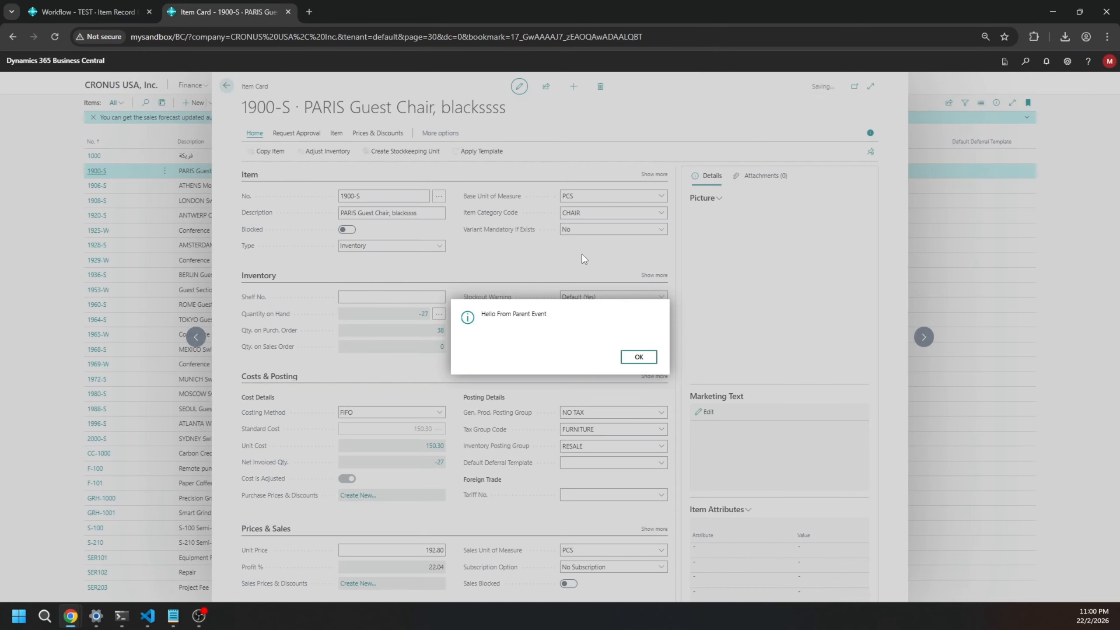
{"action": "left_click_drag", "start_coordinate": [554, 314], "coordinate": [475, 316]}
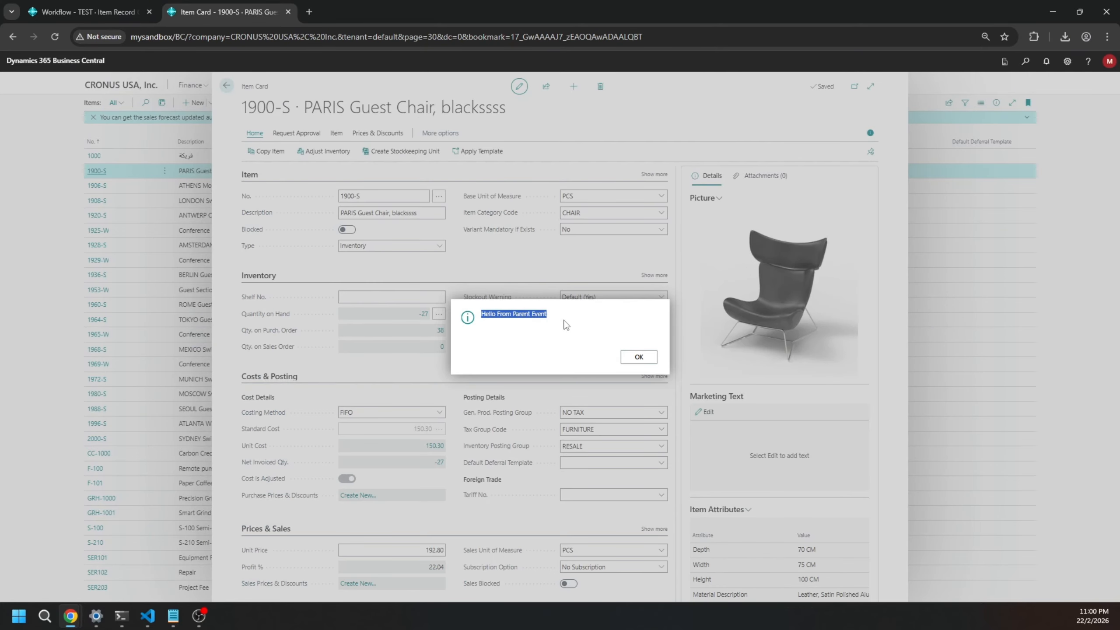
{"action": "left_click", "coordinate": [638, 357]}
Try to add a Unit Price >100 condition to the item-change event while the TEST workflow is enabled
{"action": "key", "text": "ctrl+1"}
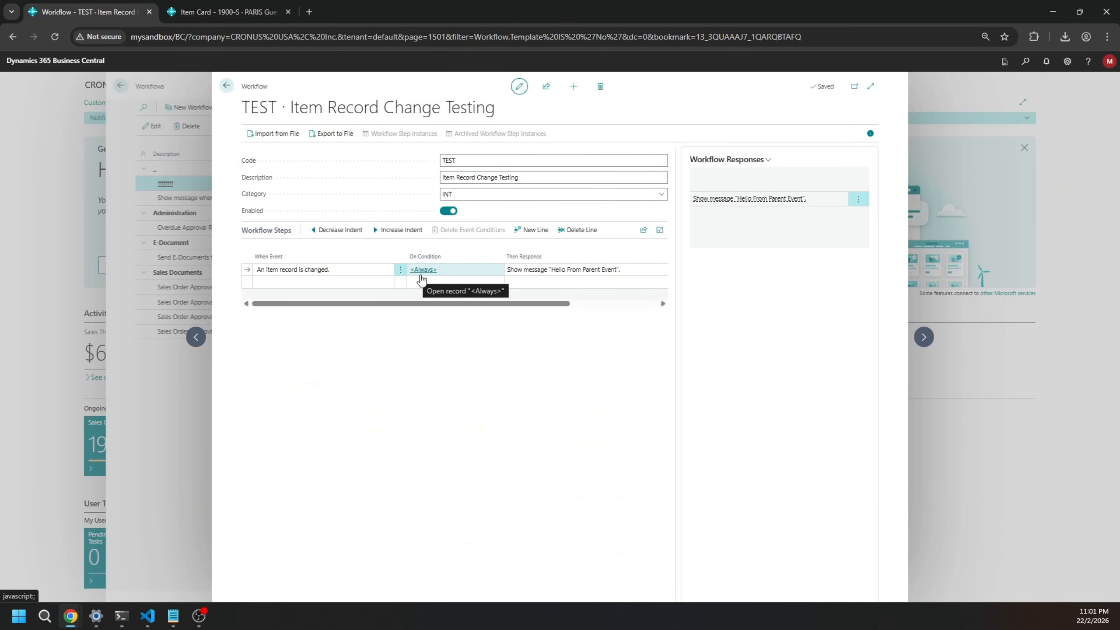
{"action": "left_click", "coordinate": [417, 271]}
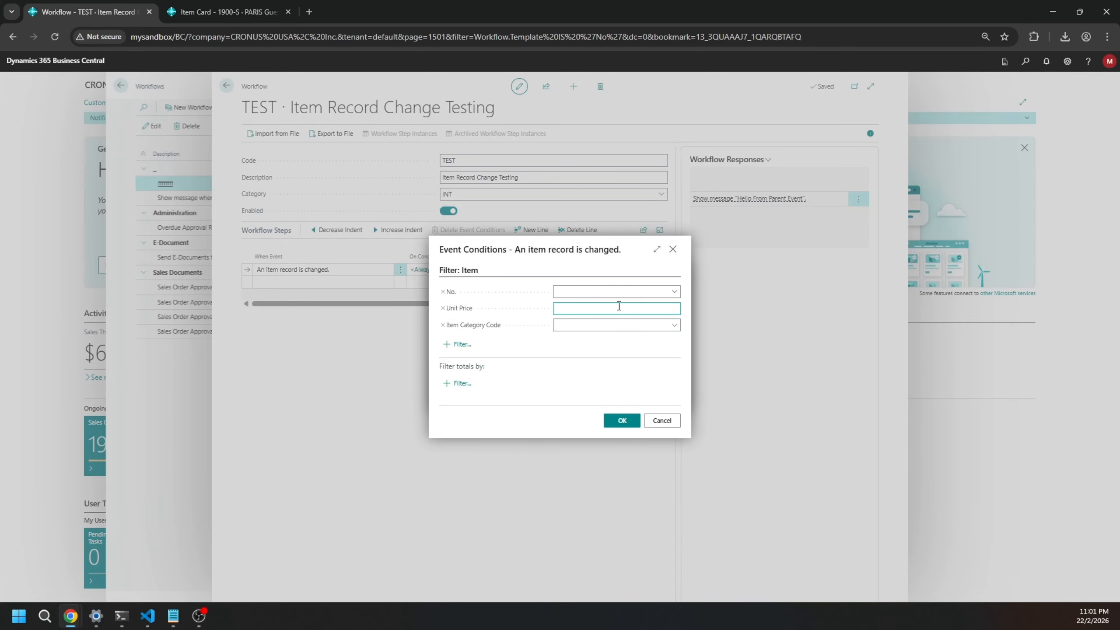
{"action": "left_click", "coordinate": [598, 310]}
{"action": "type", "text": ">100"}
{"action": "left_click", "coordinate": [619, 421]}
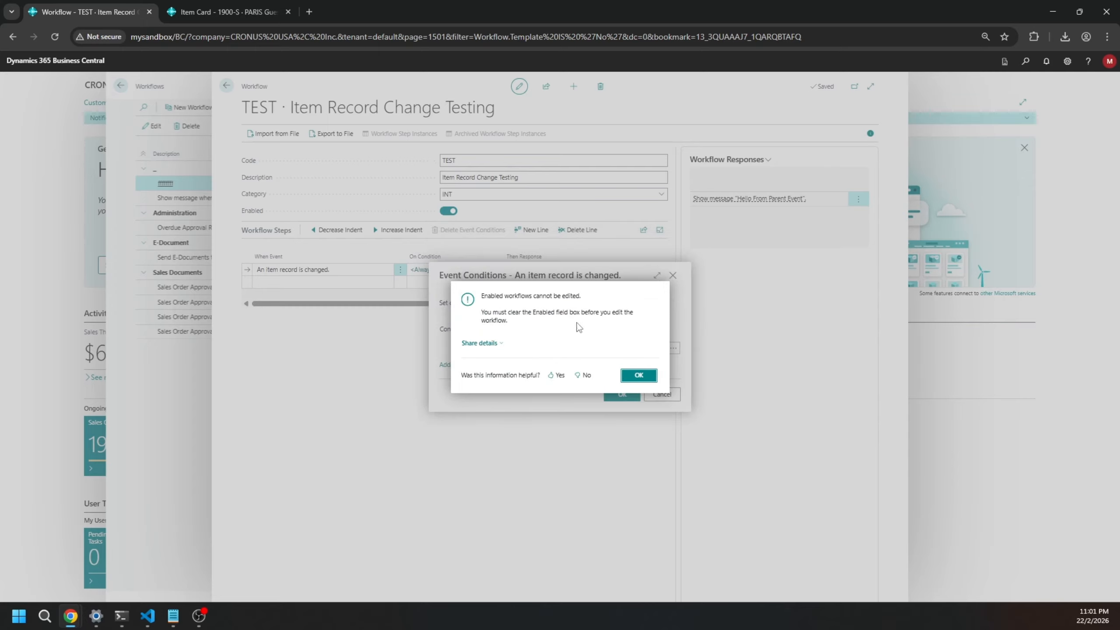
{"action": "left_click", "coordinate": [638, 375]}
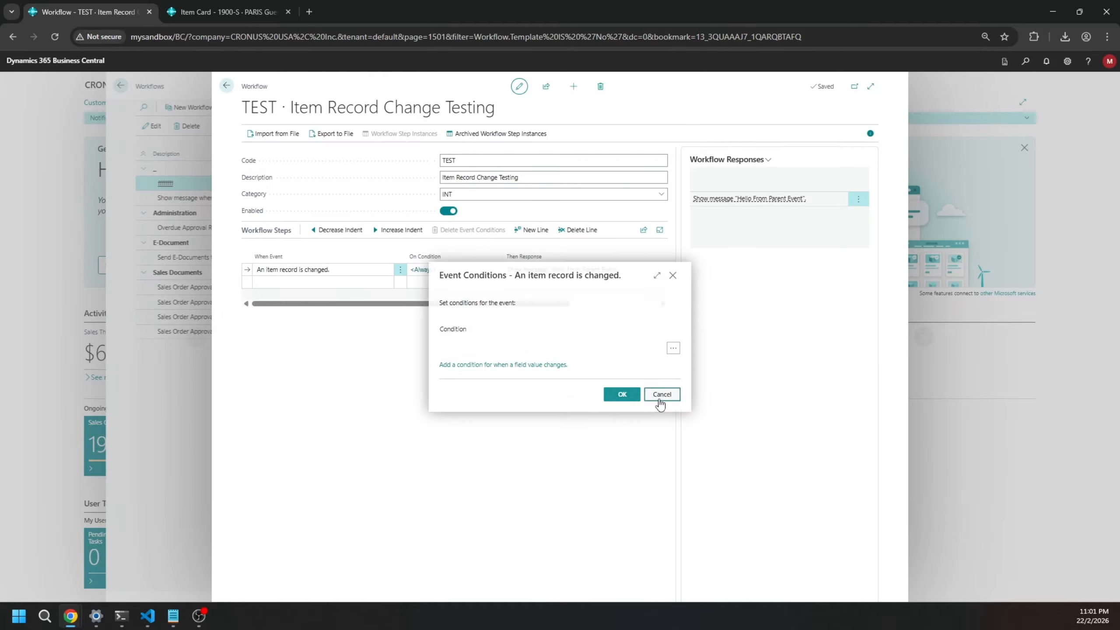
{"action": "left_click", "coordinate": [660, 394]}
Disable the TEST workflow and set the item-change event's condition to Unit Price >100
{"action": "left_click", "coordinate": [449, 211]}
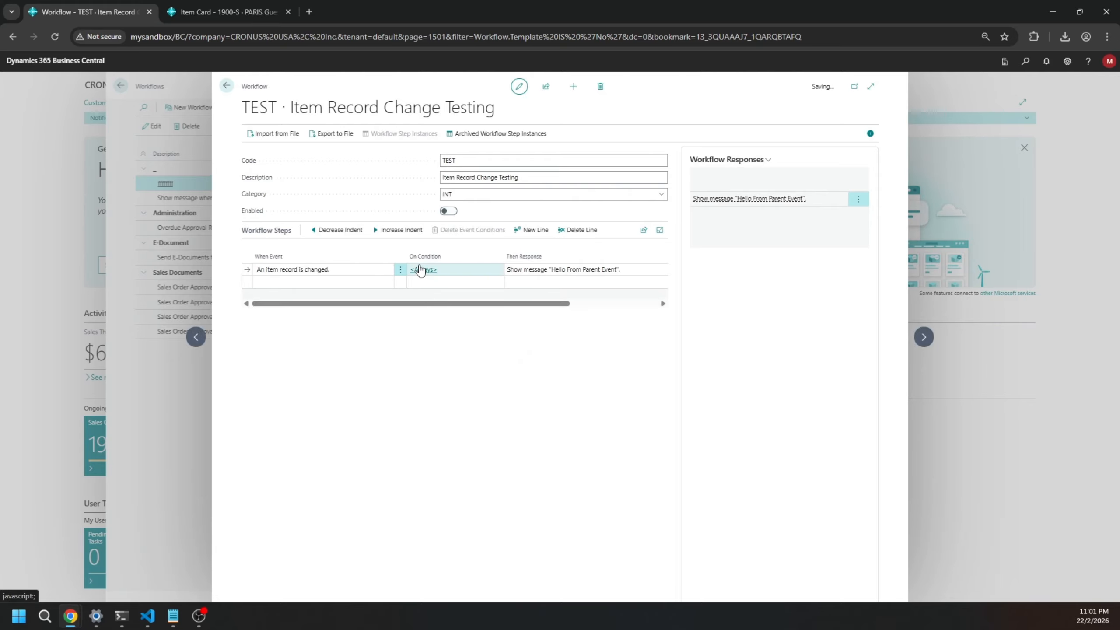
{"action": "left_click", "coordinate": [422, 269]}
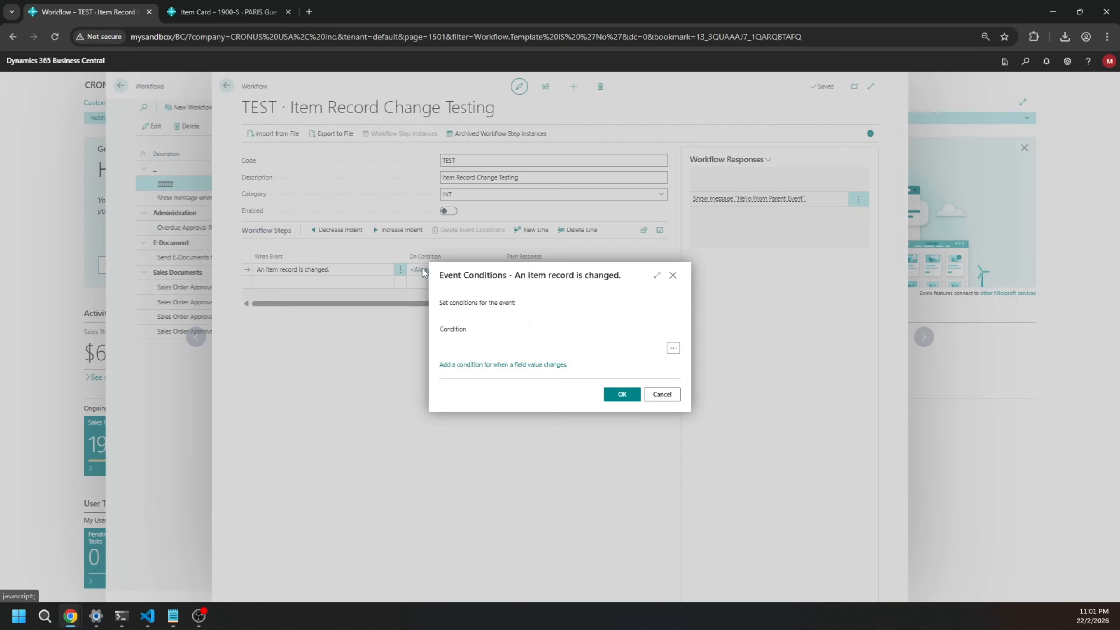
{"action": "left_click", "coordinate": [673, 347]}
{"action": "left_click", "coordinate": [571, 308]}
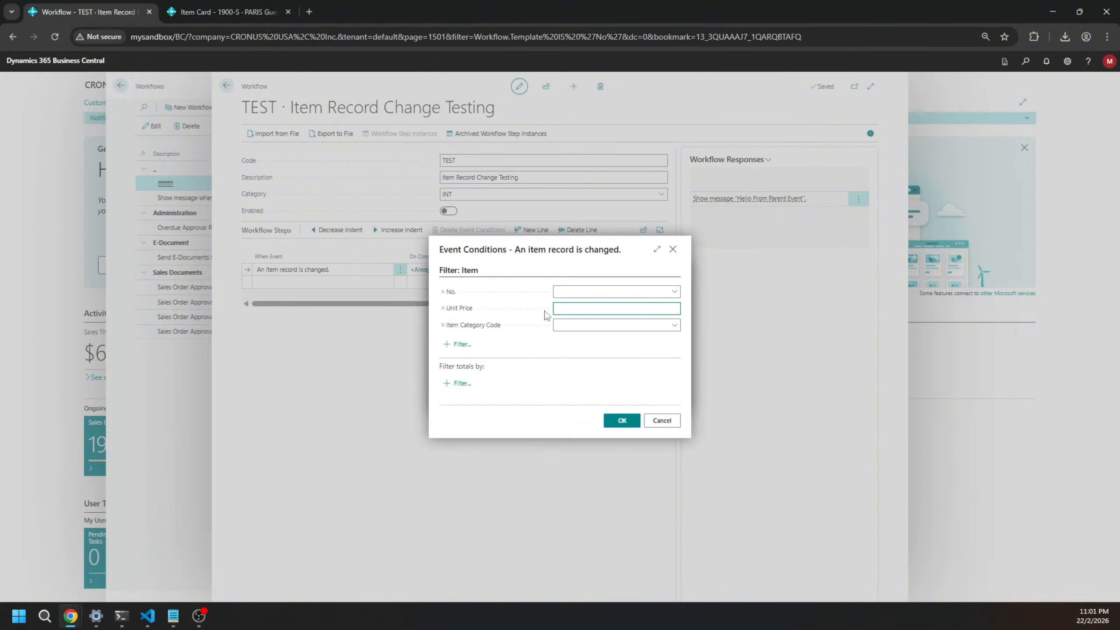
{"action": "type", "text": ">100"}
Set Variant Mandatory if Exists to Yes on the card of item 1900-S
{"action": "left_click", "coordinate": [228, 12]}
{"action": "scroll", "coordinate": [339, 464], "scroll_direction": "down", "scroll_amount": 2}
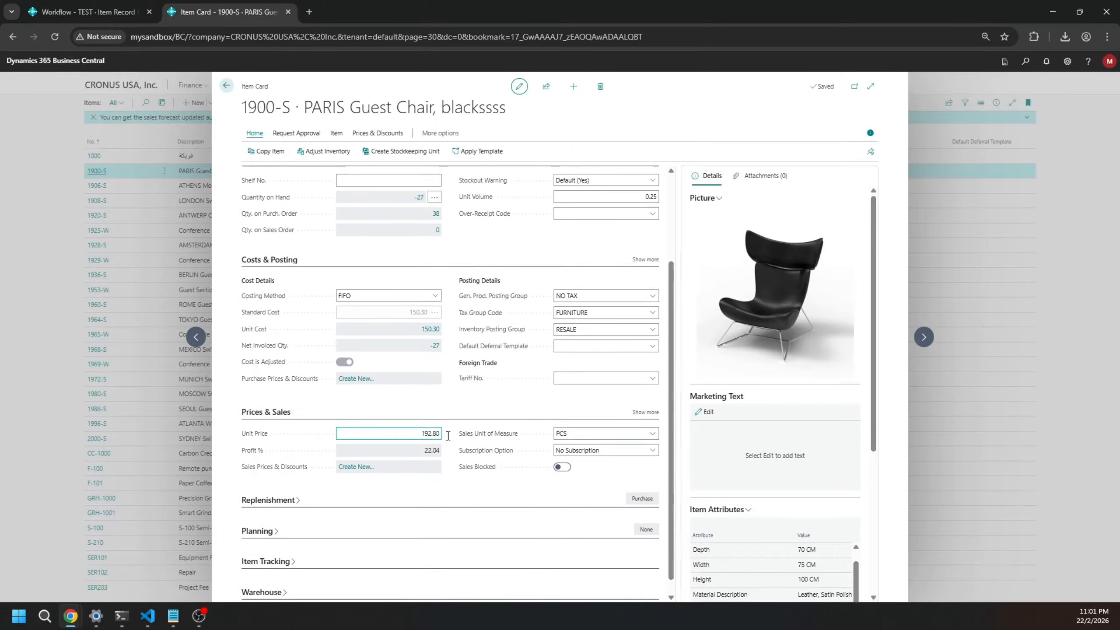
{"action": "left_click", "coordinate": [627, 212]}
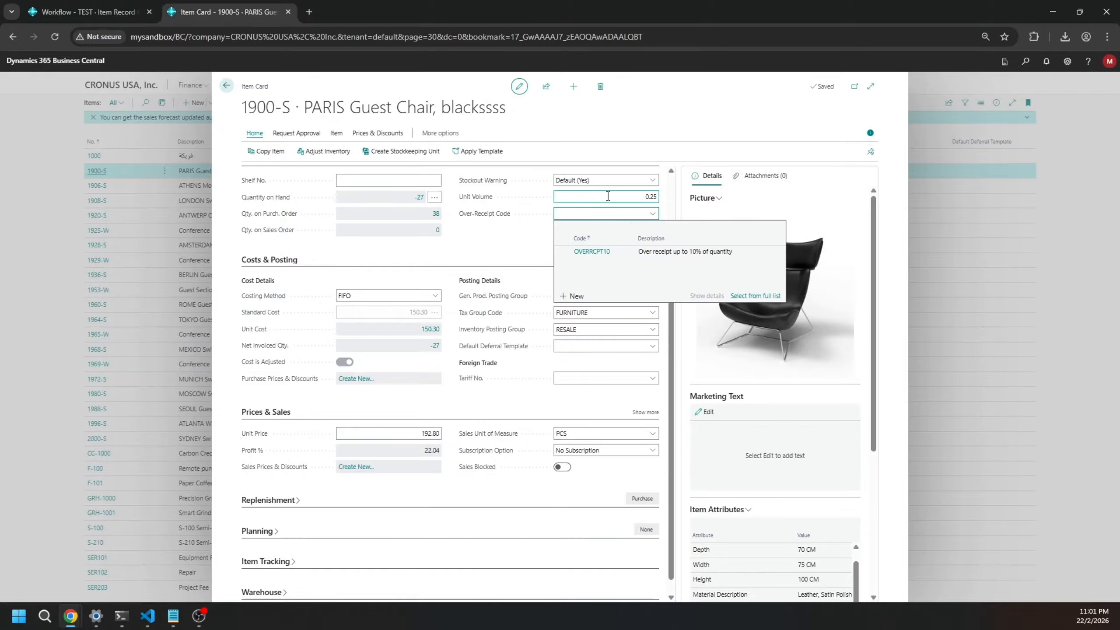
{"action": "scroll", "coordinate": [586, 227], "scroll_direction": "up", "scroll_amount": 3}
{"action": "left_click", "coordinate": [586, 229]}
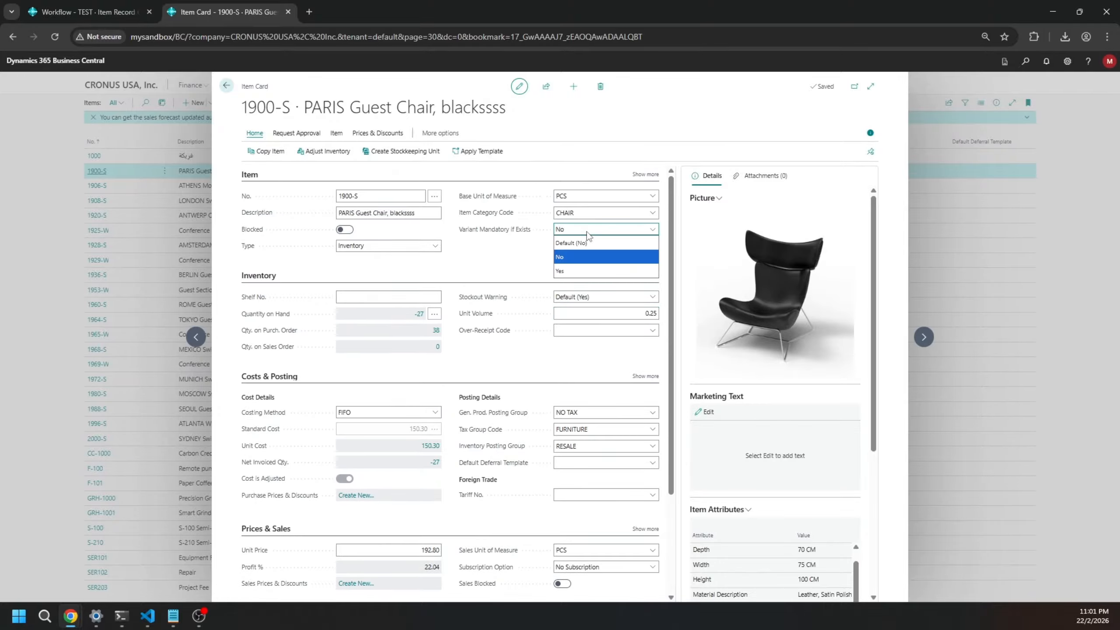
{"action": "left_click", "coordinate": [576, 271]}
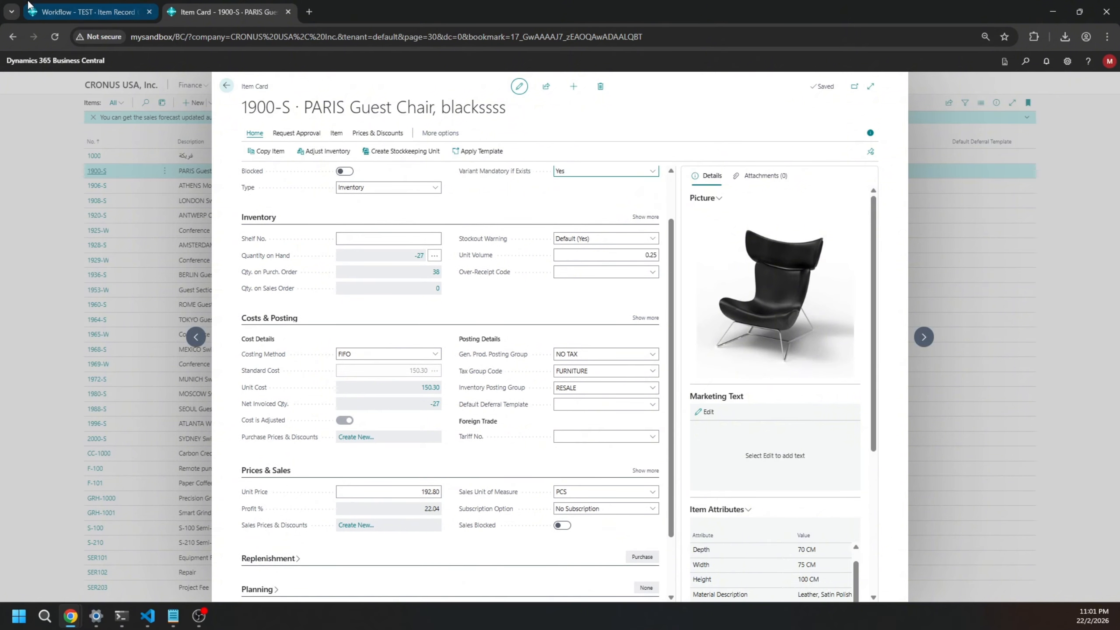
Enable the TEST workflow and test it by setting item 1900-S's Variant Mandatory if Exists to No, acknowledging the message
{"action": "left_click", "coordinate": [88, 12]}
{"action": "left_click", "coordinate": [448, 210]}
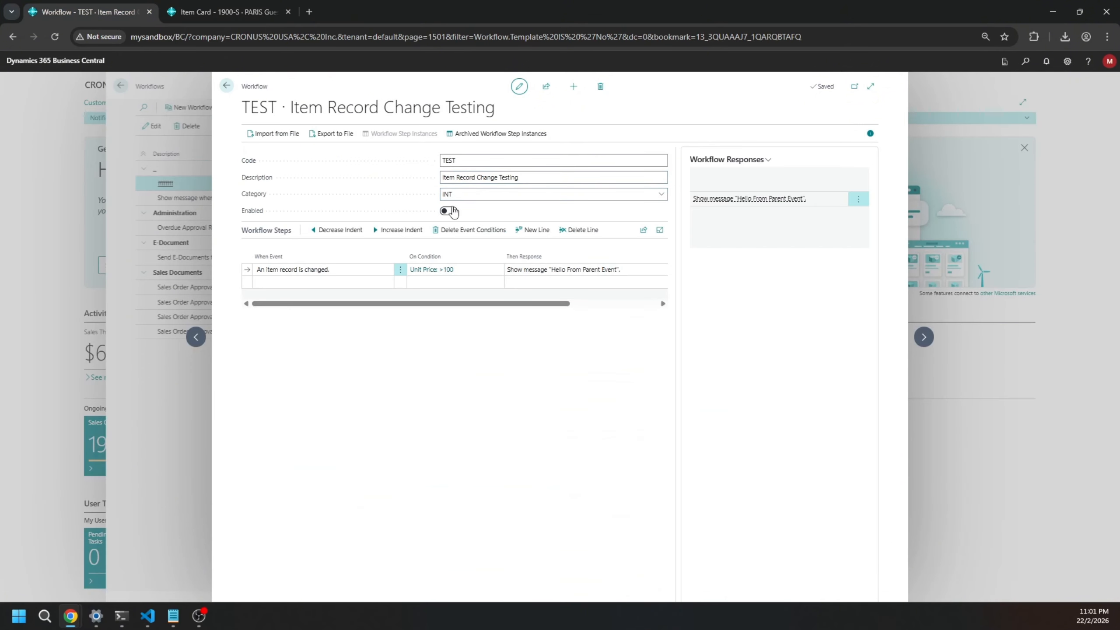
{"action": "left_click", "coordinate": [227, 12]}
{"action": "left_click", "coordinate": [574, 175]}
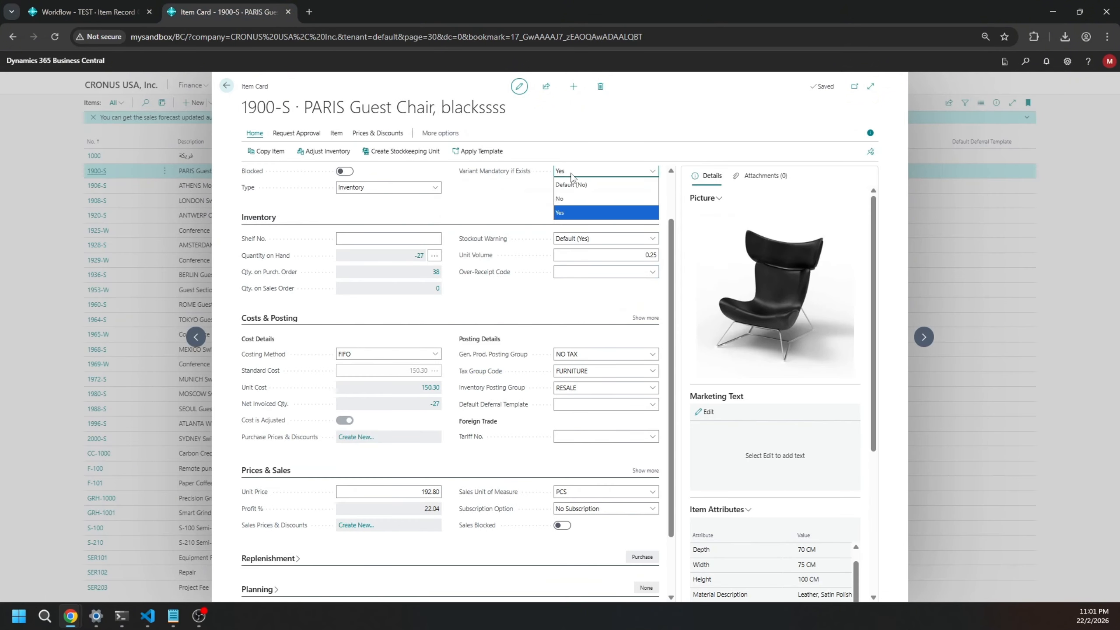
{"action": "left_click", "coordinate": [573, 199]}
{"action": "left_click", "coordinate": [636, 355]}
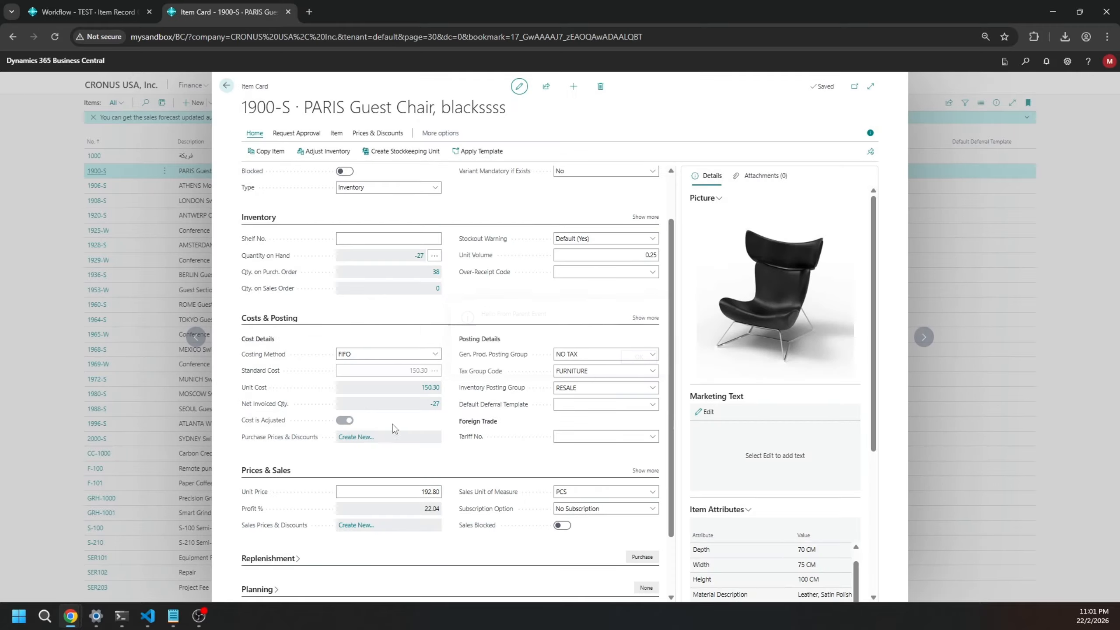
Set item 1900-S's unit price to 90 and change Variant Mandatory if Exists to Yes to test the condition
{"action": "left_click", "coordinate": [409, 491]}
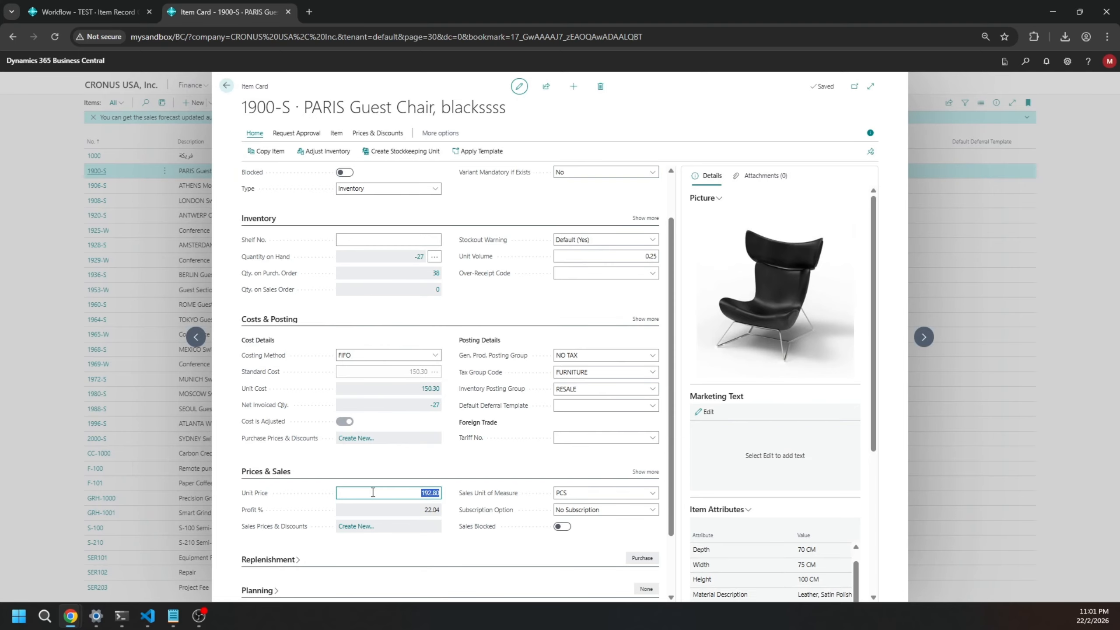
{"action": "type", "text": "90"}
{"action": "key", "text": "Tab"}
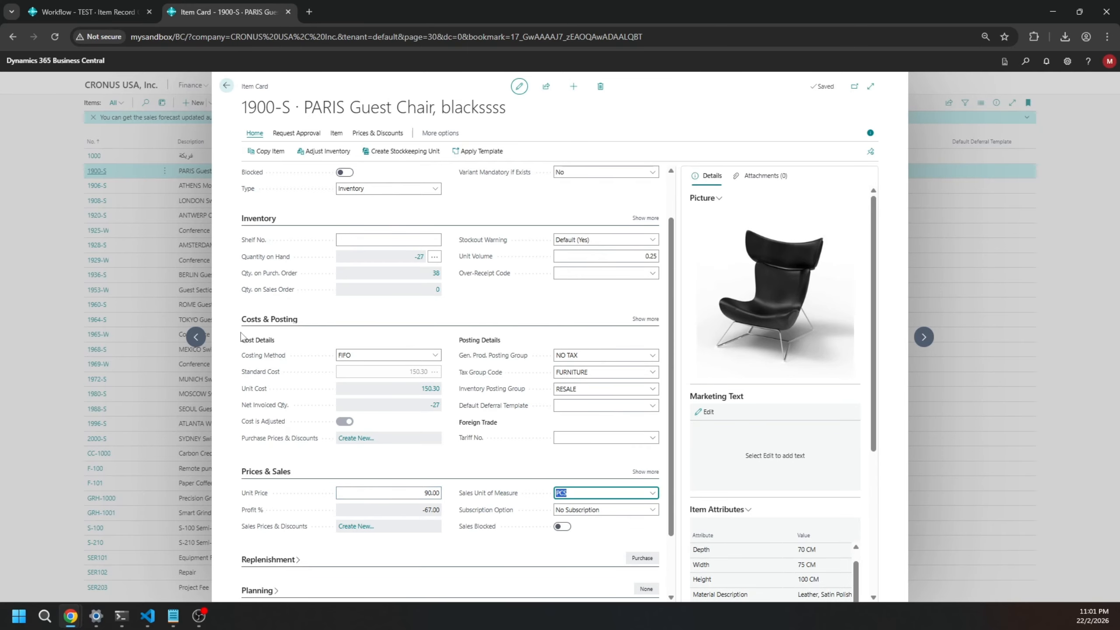
{"action": "left_click", "coordinate": [624, 178]}
{"action": "left_click", "coordinate": [569, 213]}
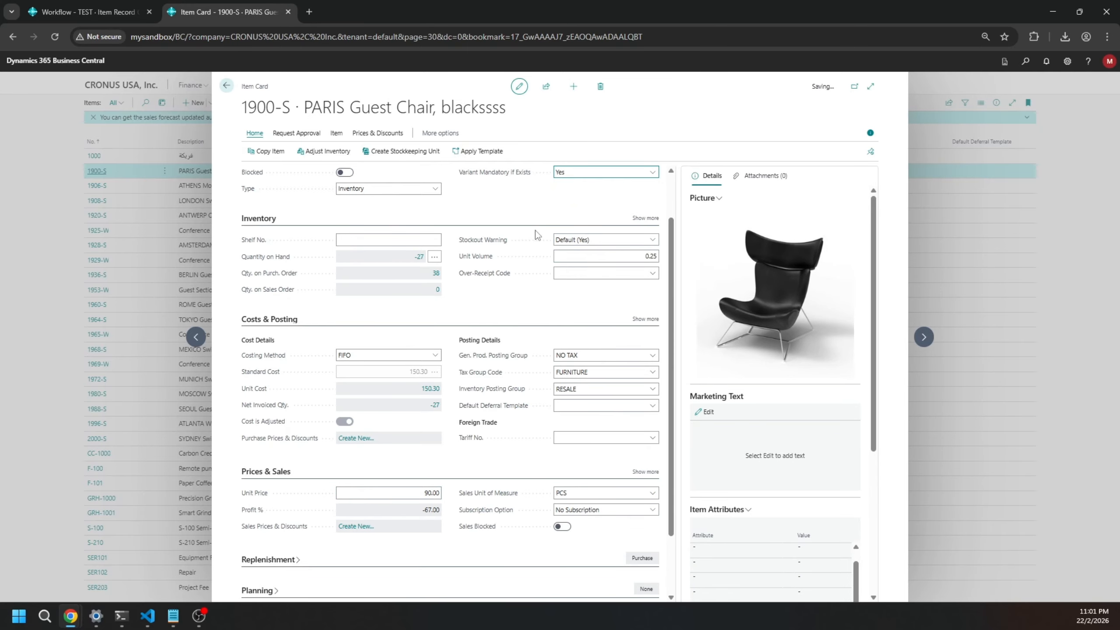
Try to clear the Unit Price filter from the item-change event's conditions while the TEST workflow is enabled
{"action": "left_click", "coordinate": [126, 6]}
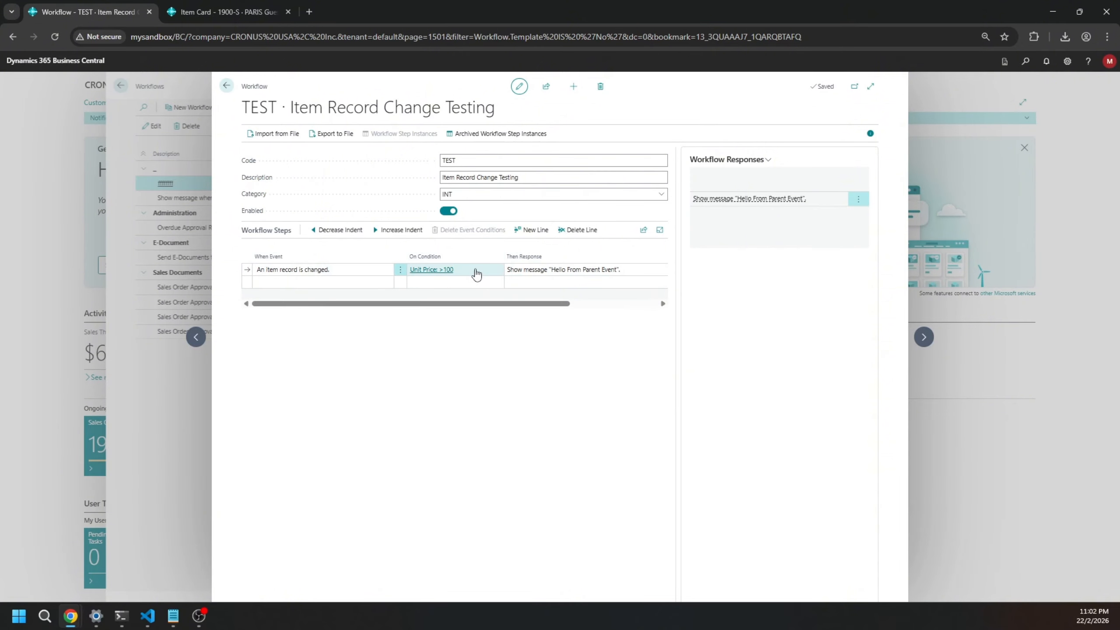
{"action": "left_click", "coordinate": [461, 270]}
{"action": "left_click", "coordinate": [649, 398]}
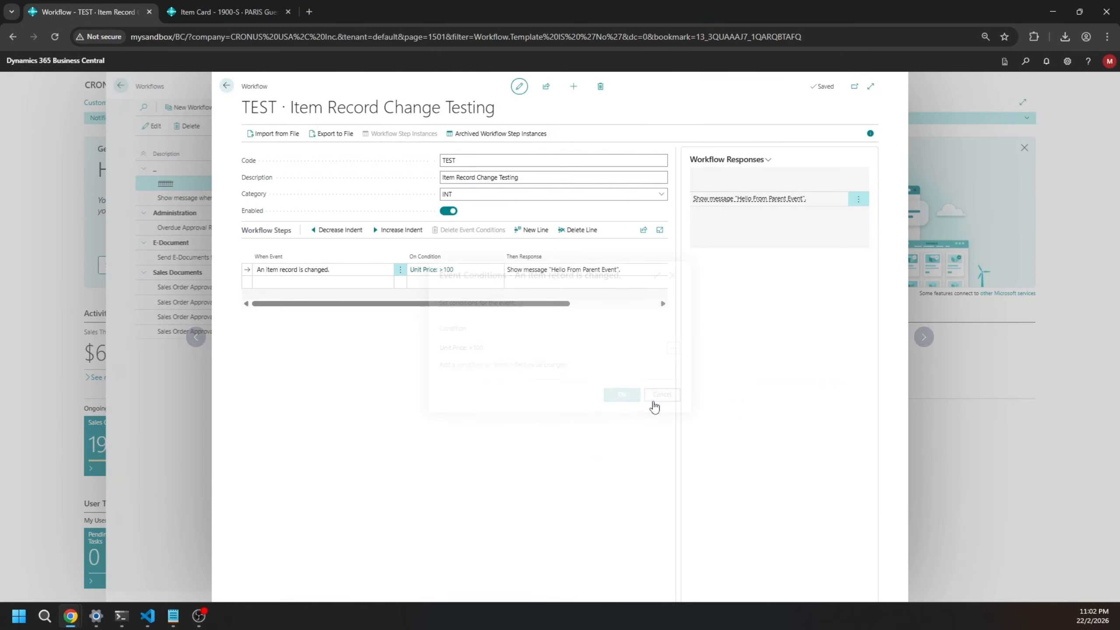
{"action": "left_click", "coordinate": [400, 270]}
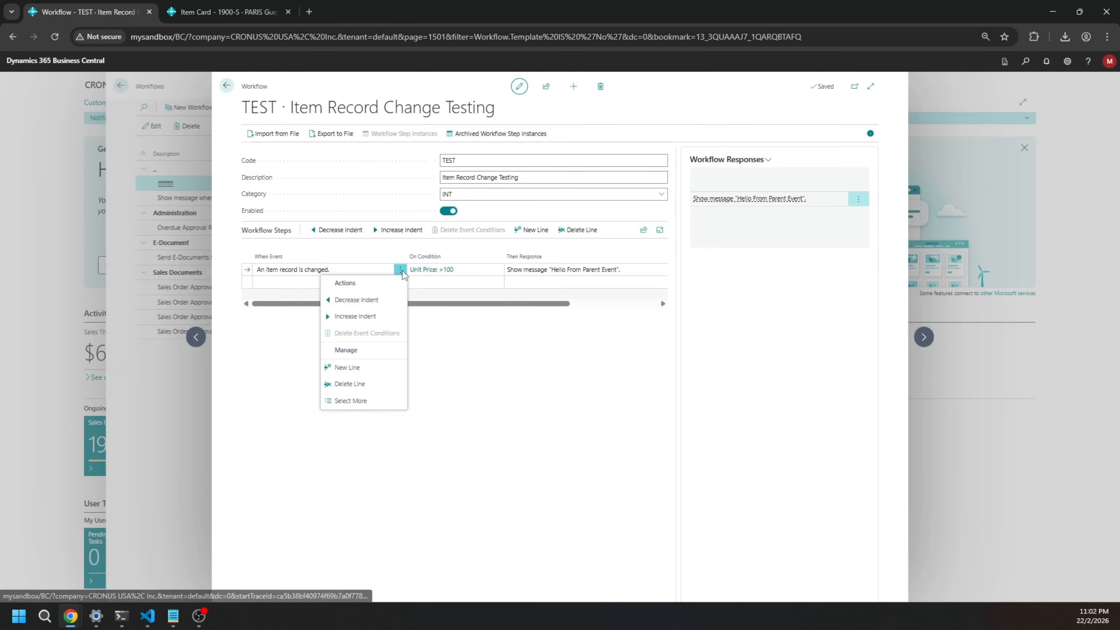
{"action": "left_click", "coordinate": [482, 269]}
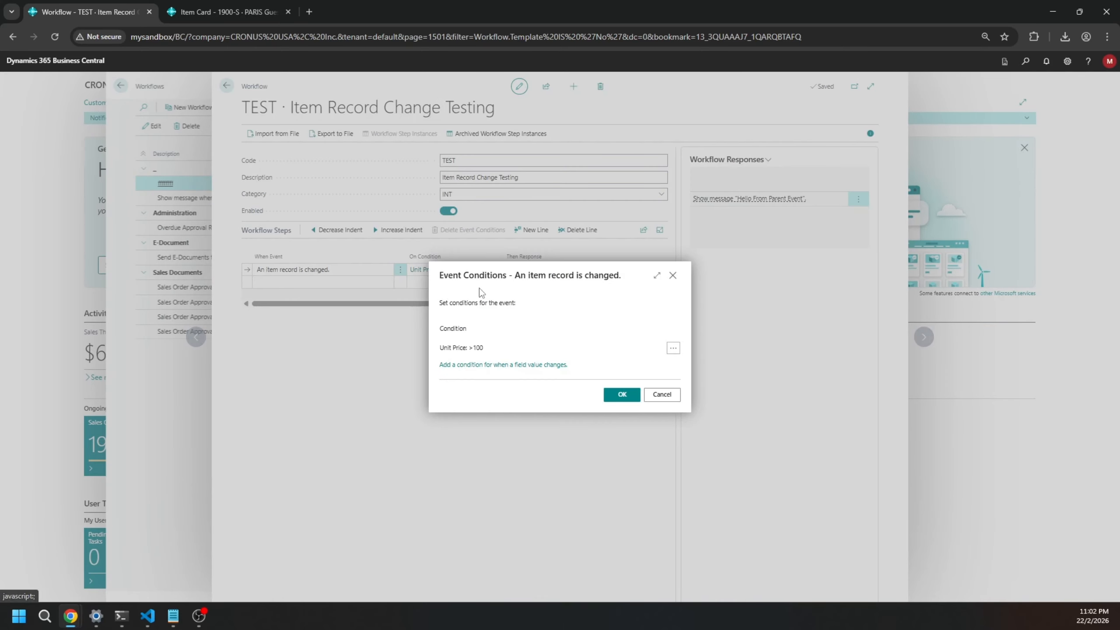
{"action": "left_click", "coordinate": [670, 349]}
{"action": "left_click", "coordinate": [583, 290]}
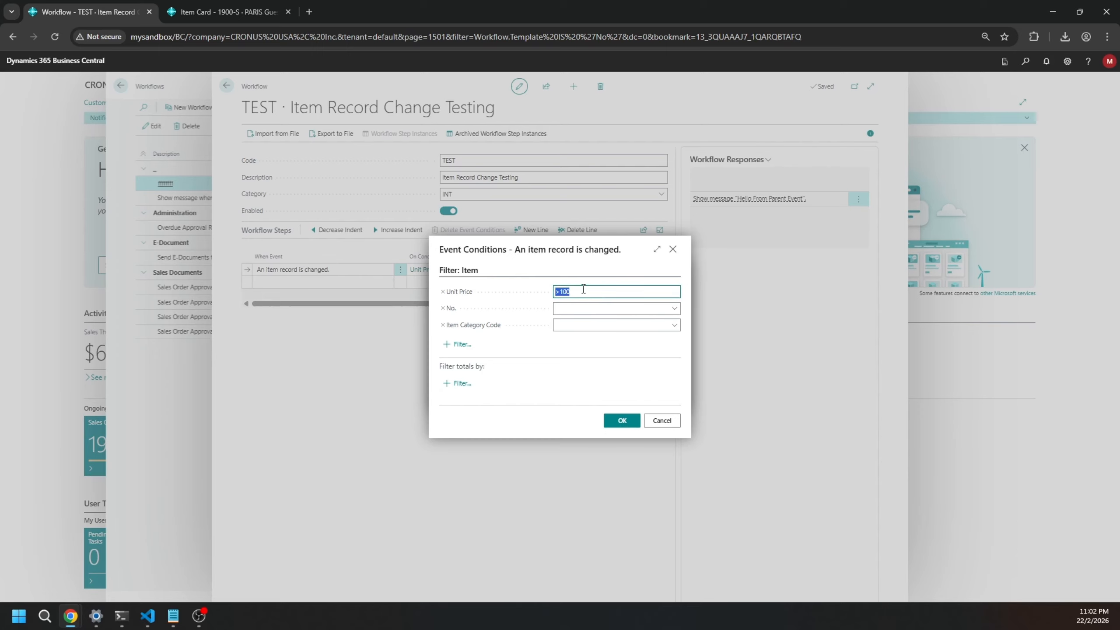
{"action": "key", "text": "BackSpace"}
{"action": "left_click", "coordinate": [622, 419]}
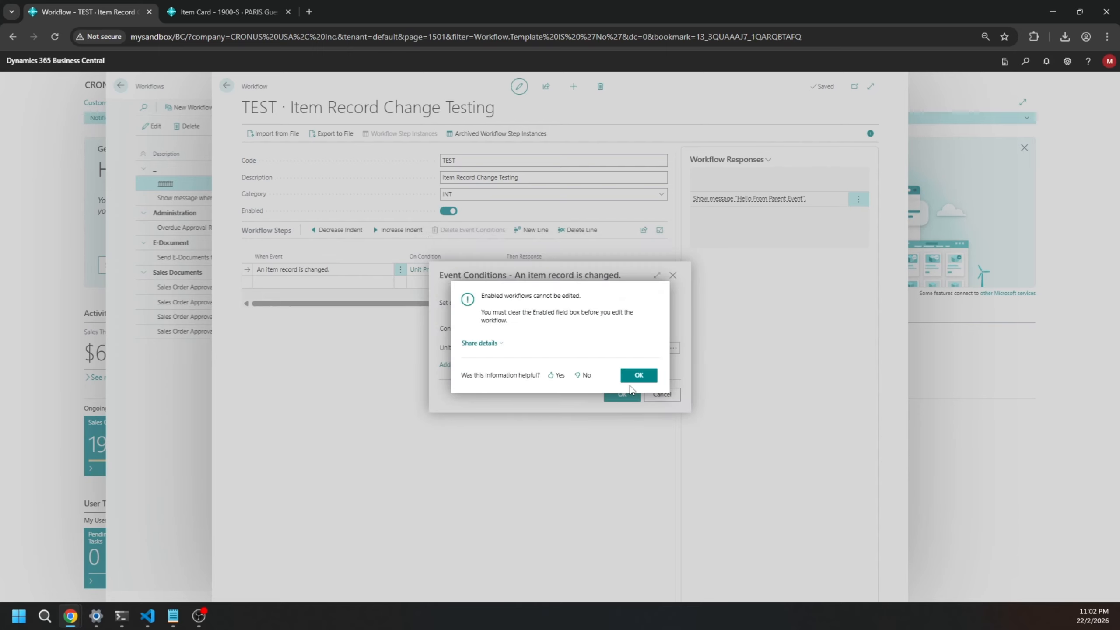
{"action": "left_click", "coordinate": [638, 375]}
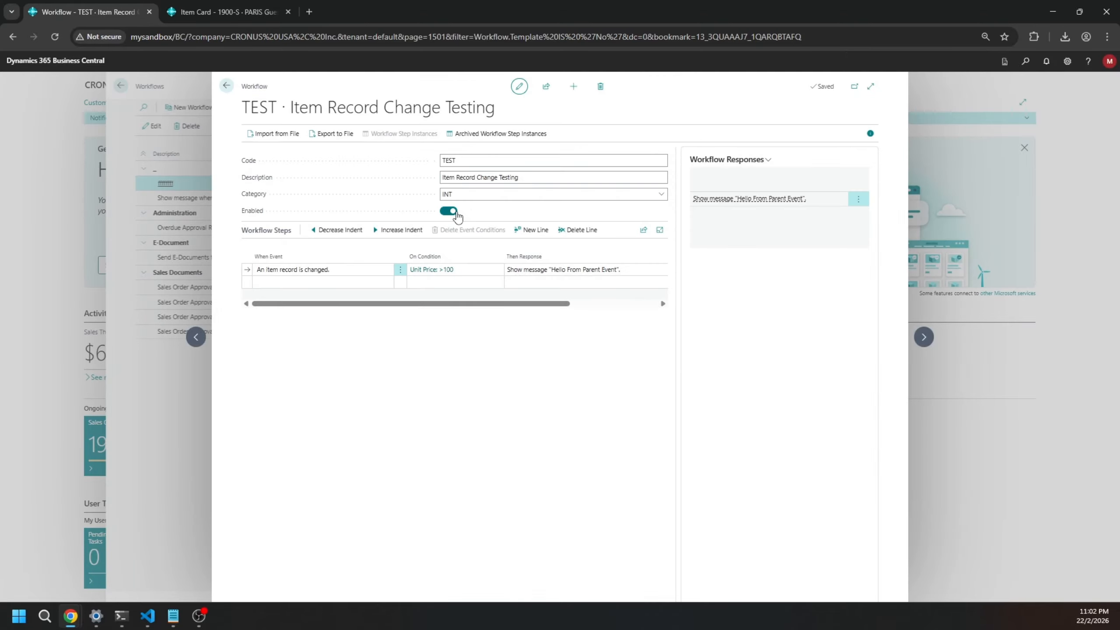
Disable the TEST workflow and delete the conditions of its item-change event
{"action": "left_click", "coordinate": [449, 210]}
{"action": "left_click", "coordinate": [469, 229]}
Add a second workflow step with the event "An item record is changed." below the existing one
{"action": "left_click", "coordinate": [370, 281]}
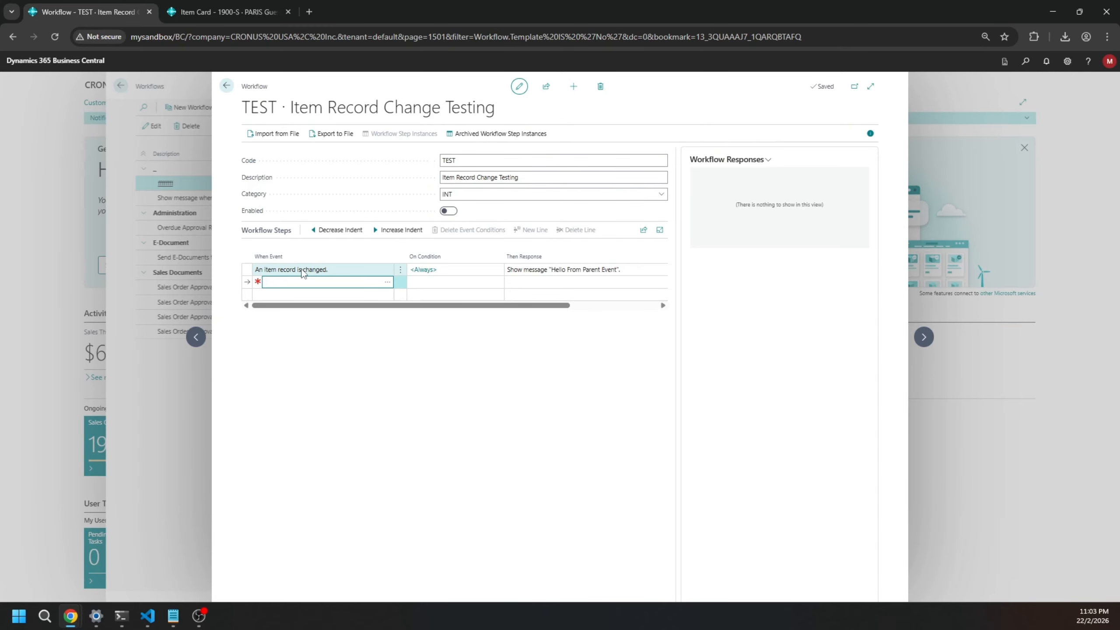
{"action": "left_click", "coordinate": [354, 264]}
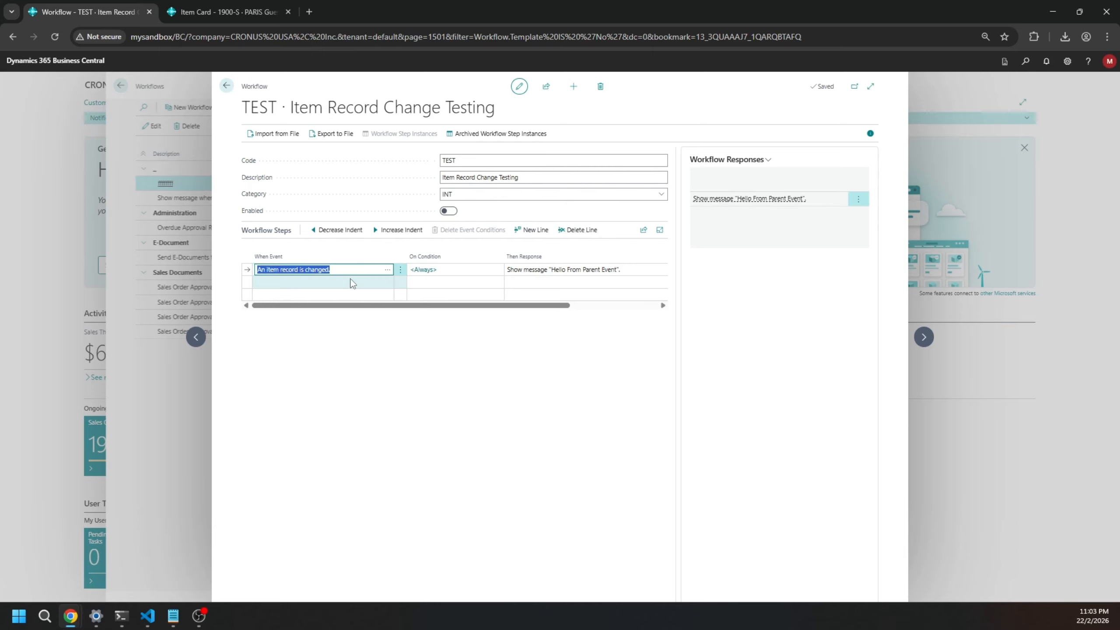
{"action": "left_click", "coordinate": [337, 284]}
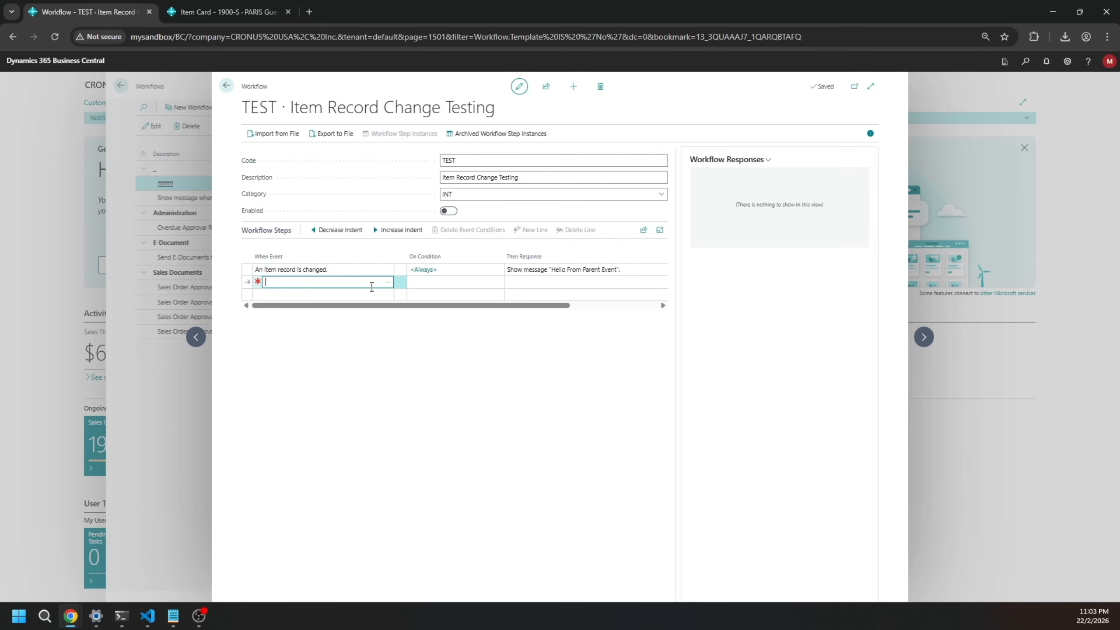
{"action": "left_click", "coordinate": [392, 286]}
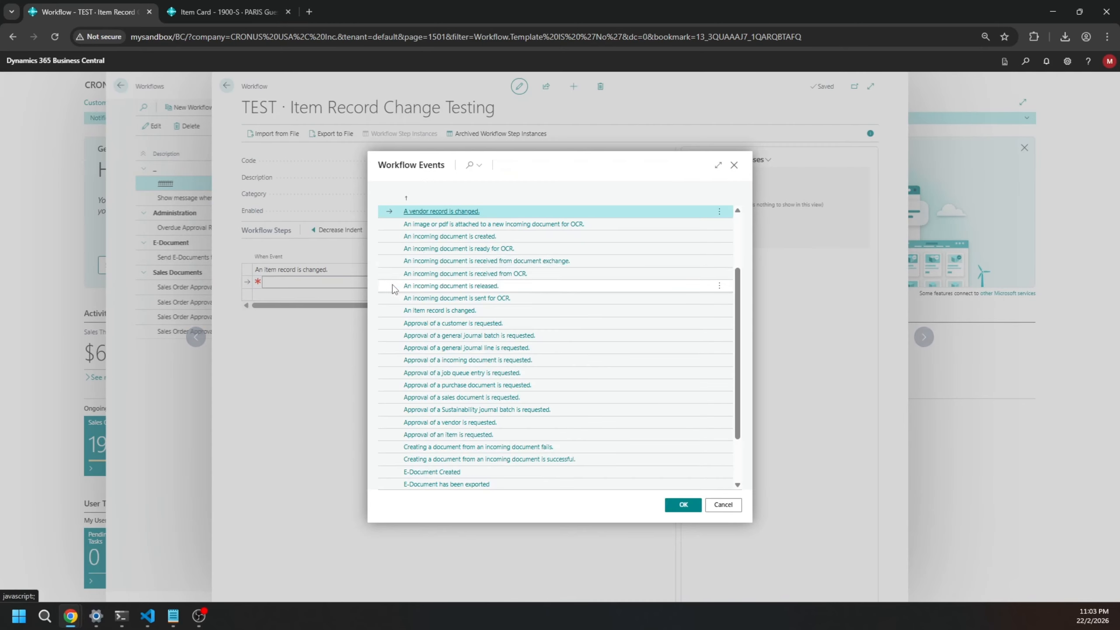
{"action": "scroll", "coordinate": [468, 485], "scroll_direction": "down", "scroll_amount": 5}
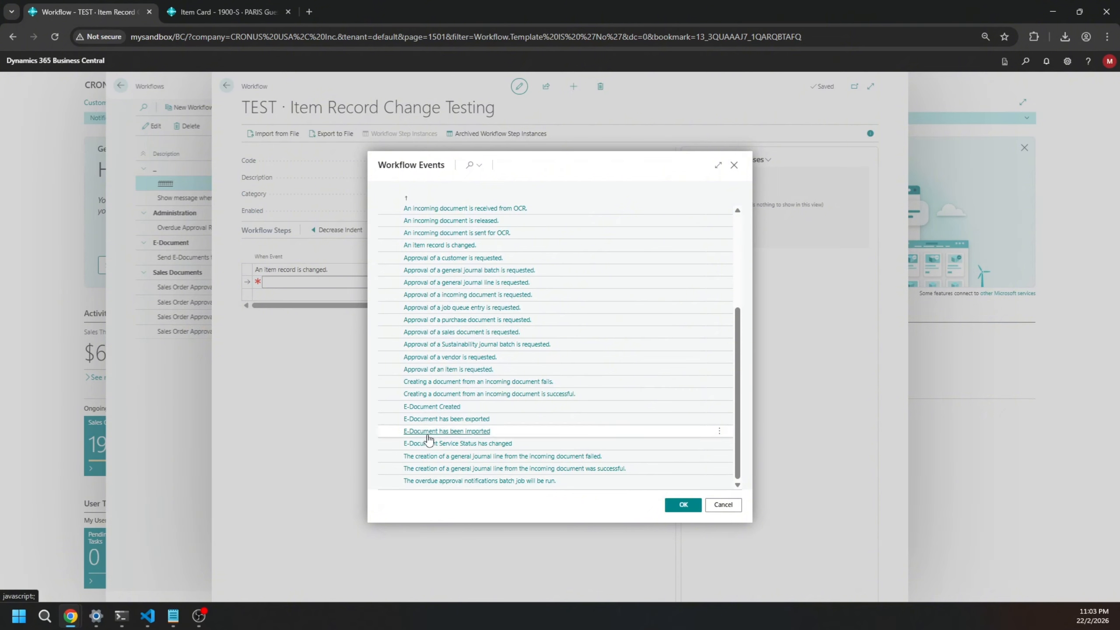
{"action": "scroll", "coordinate": [448, 370], "scroll_direction": "up", "scroll_amount": 5}
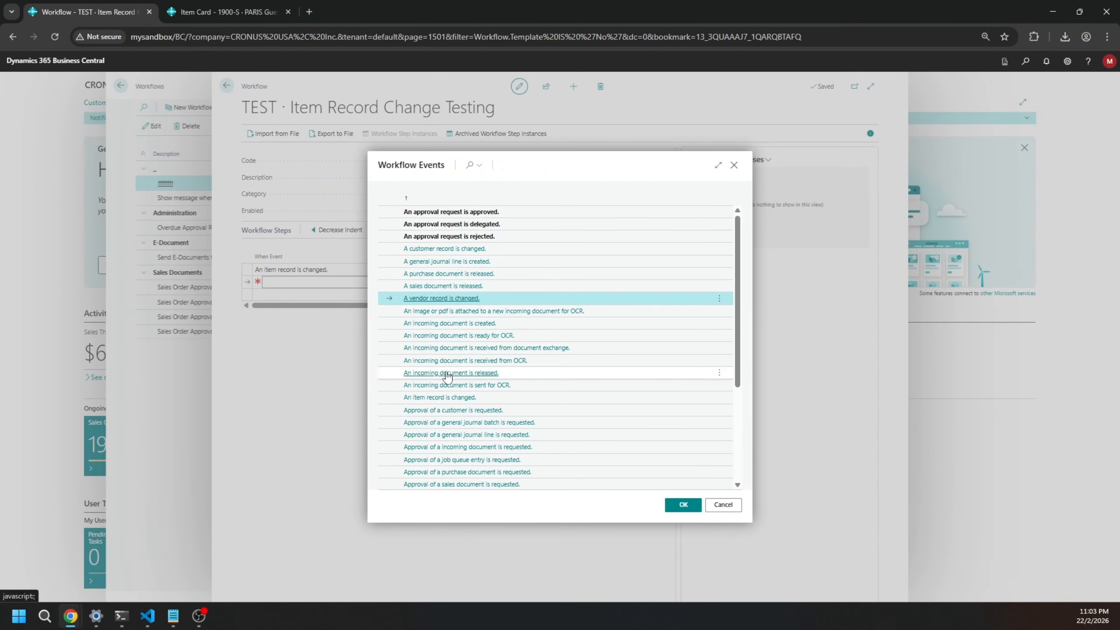
{"action": "double_click", "coordinate": [436, 397]}
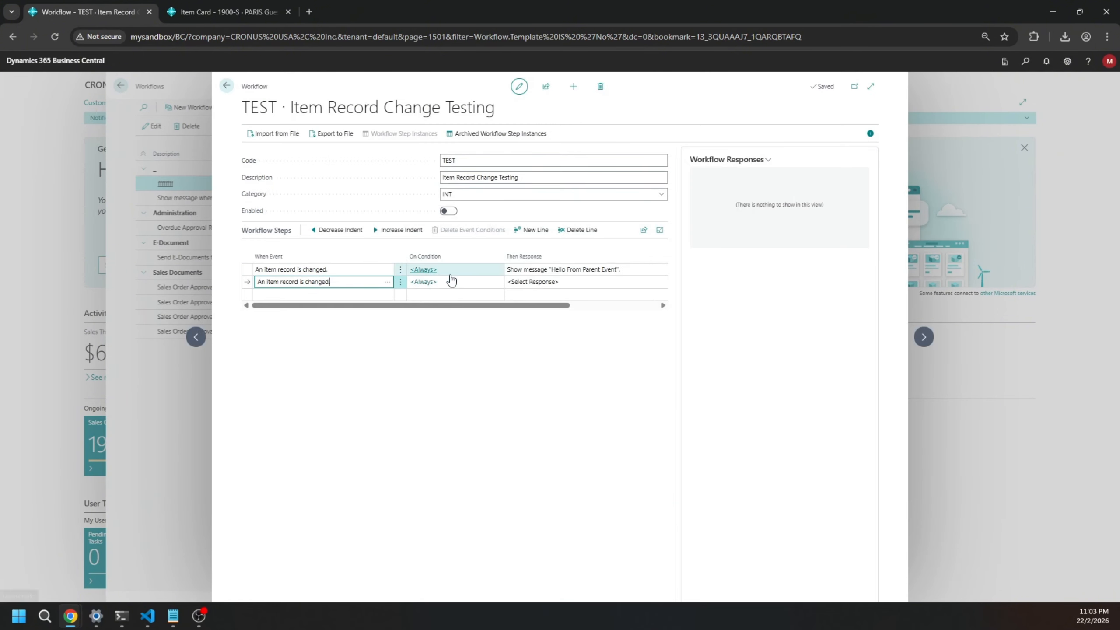
Set the second event's response to show the message "Hello From First Child"
{"action": "left_click", "coordinate": [518, 281]}
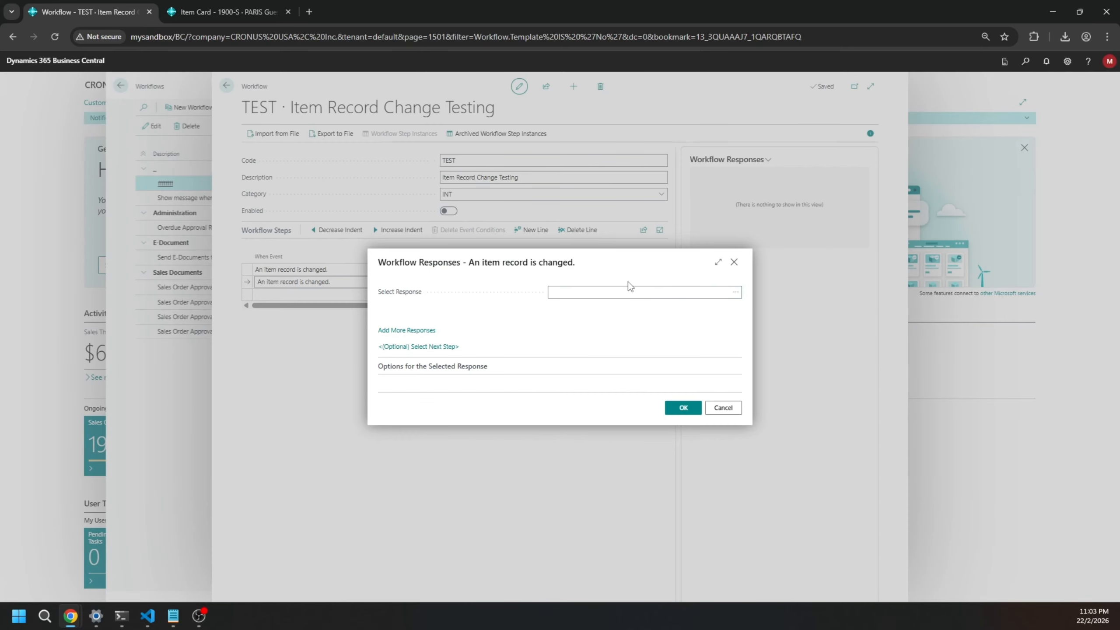
{"action": "left_click", "coordinate": [737, 292]}
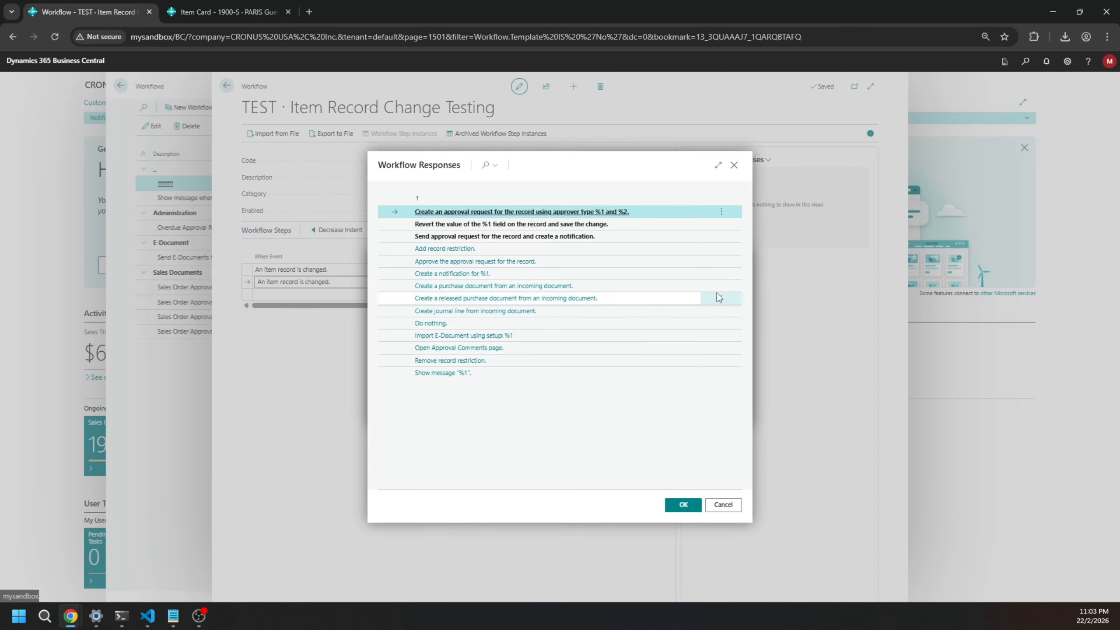
{"action": "left_click", "coordinate": [427, 375]}
{"action": "left_click", "coordinate": [622, 381]}
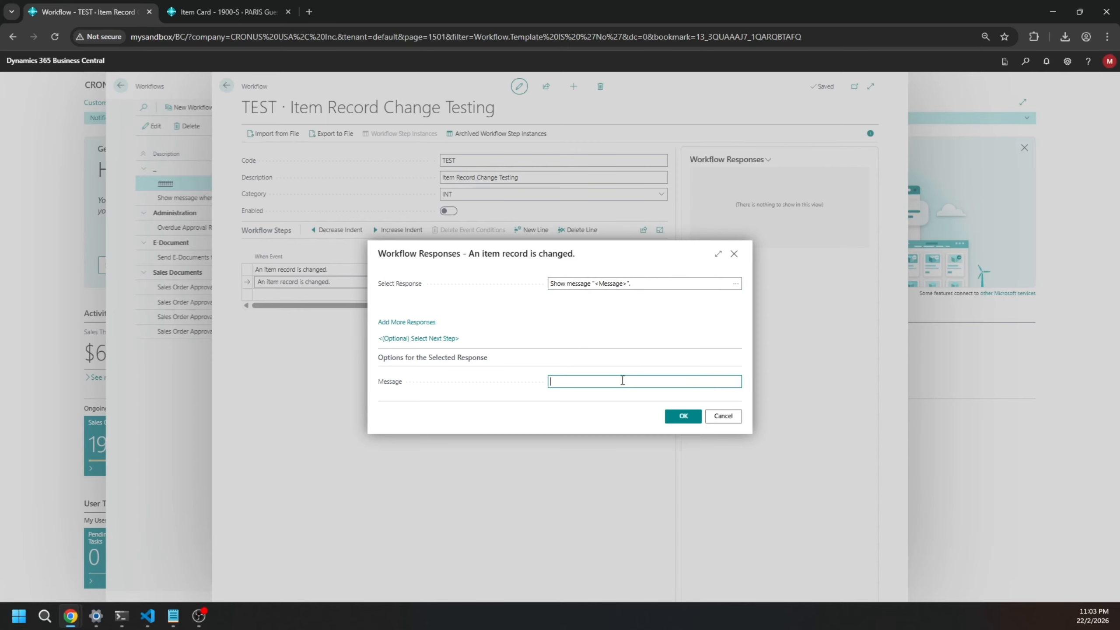
{"action": "type", "text": "Hello From First Child"}
{"action": "left_click", "coordinate": [684, 422]}
{"action": "mouse_move", "coordinate": [260, 305]}
{"action": "left_mouse_down"}
{"action": "mouse_move", "coordinate": [347, 310]}
{"action": "mouse_move", "coordinate": [272, 308]}
{"action": "left_mouse_up"}
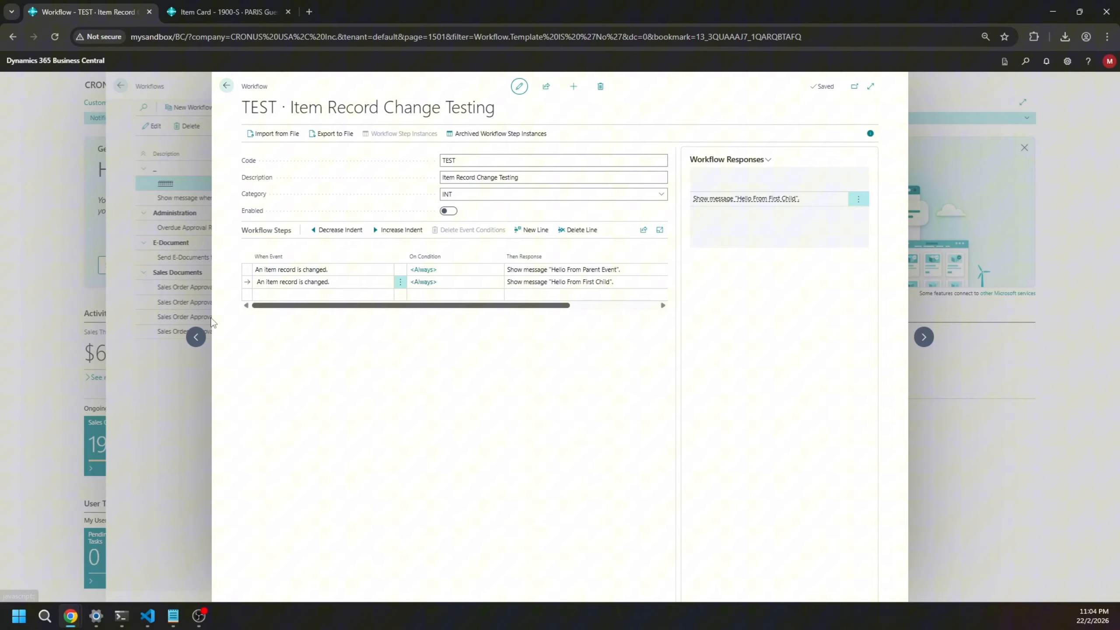
Try to enable the TEST workflow with both item-change steps at the same indent level
{"action": "left_click", "coordinate": [287, 295]}
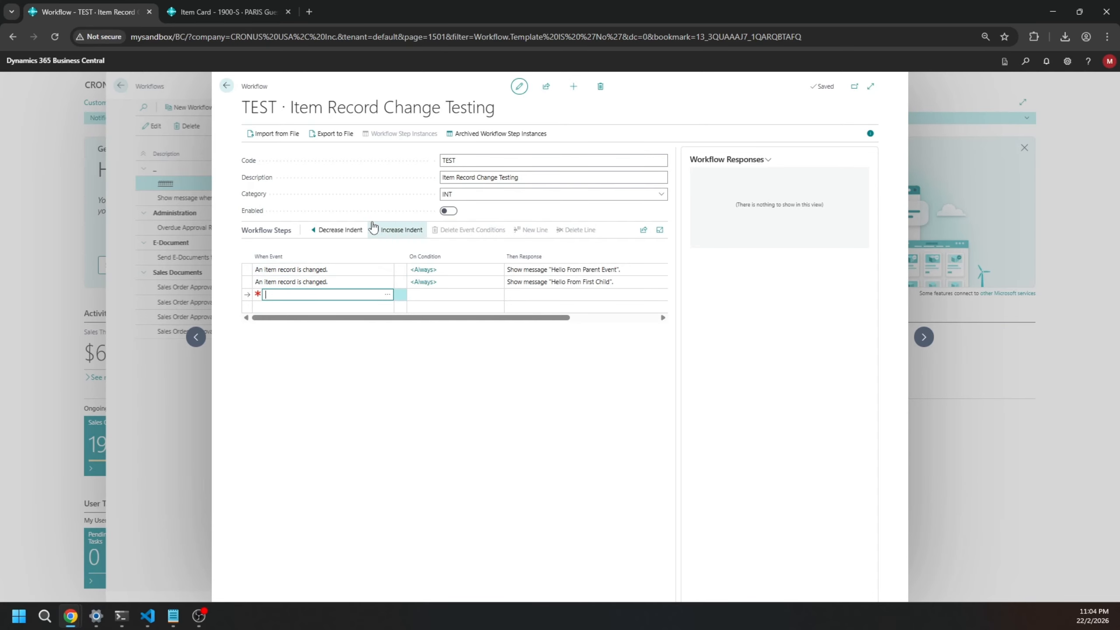
{"action": "left_click", "coordinate": [448, 213]}
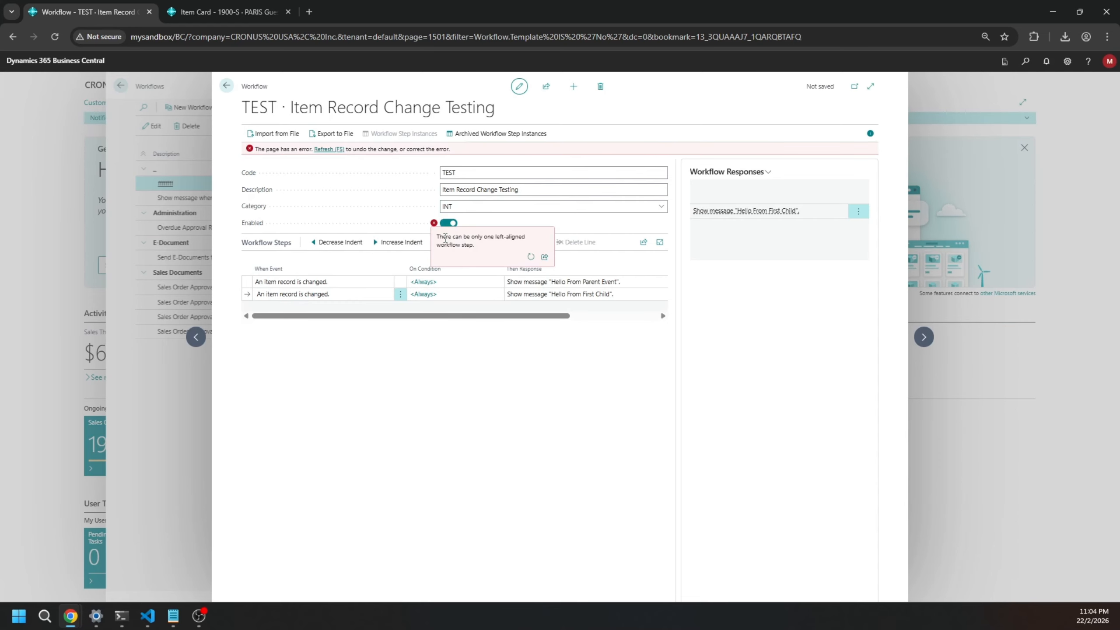
{"action": "left_click_drag", "start_coordinate": [445, 238], "coordinate": [468, 245]}
{"action": "left_click", "coordinate": [466, 221]}
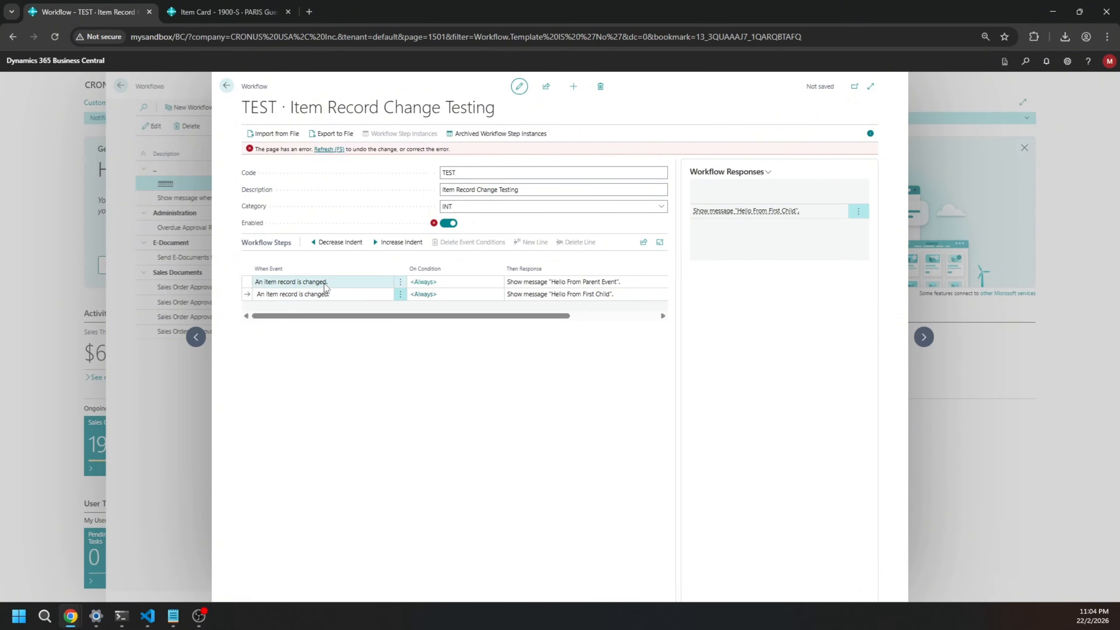
{"action": "left_click", "coordinate": [309, 283]}
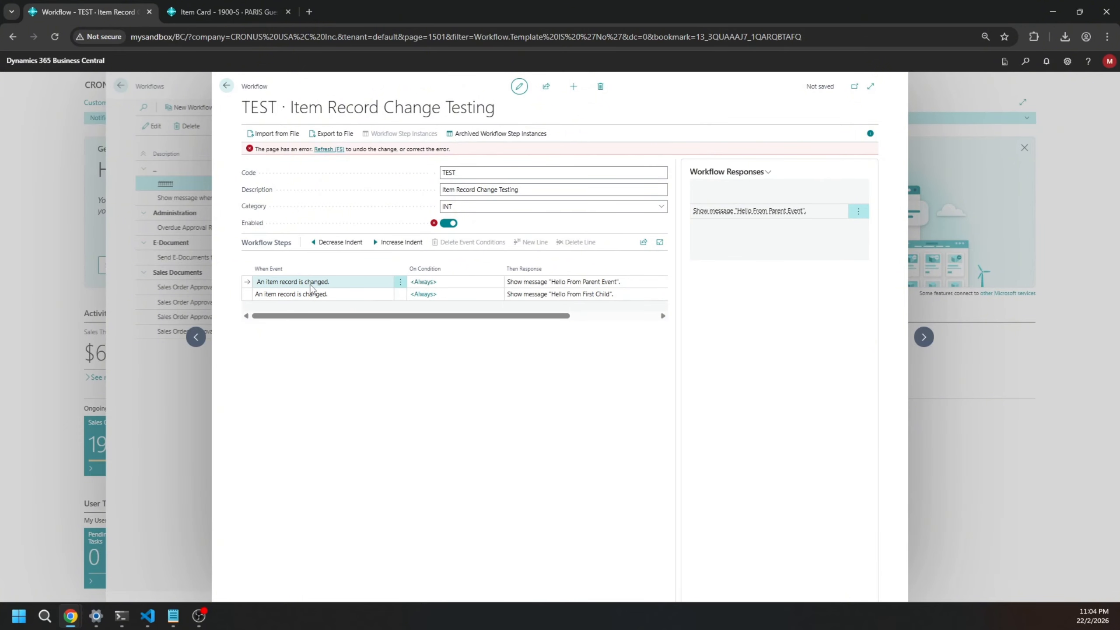
{"action": "left_click", "coordinate": [310, 295]}
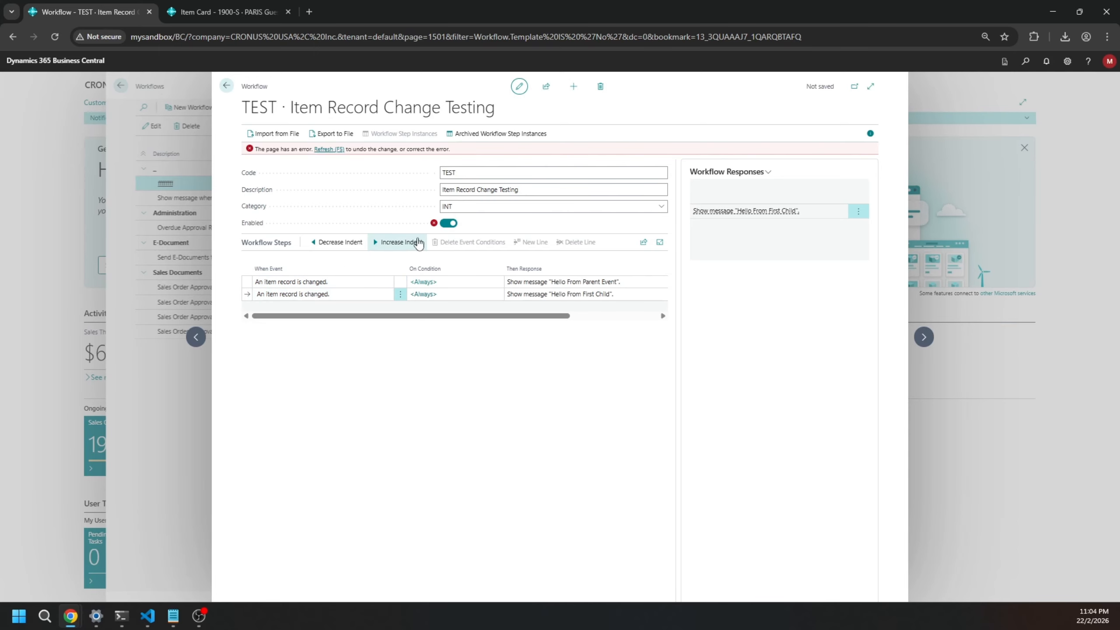
{"action": "left_click", "coordinate": [449, 222]}
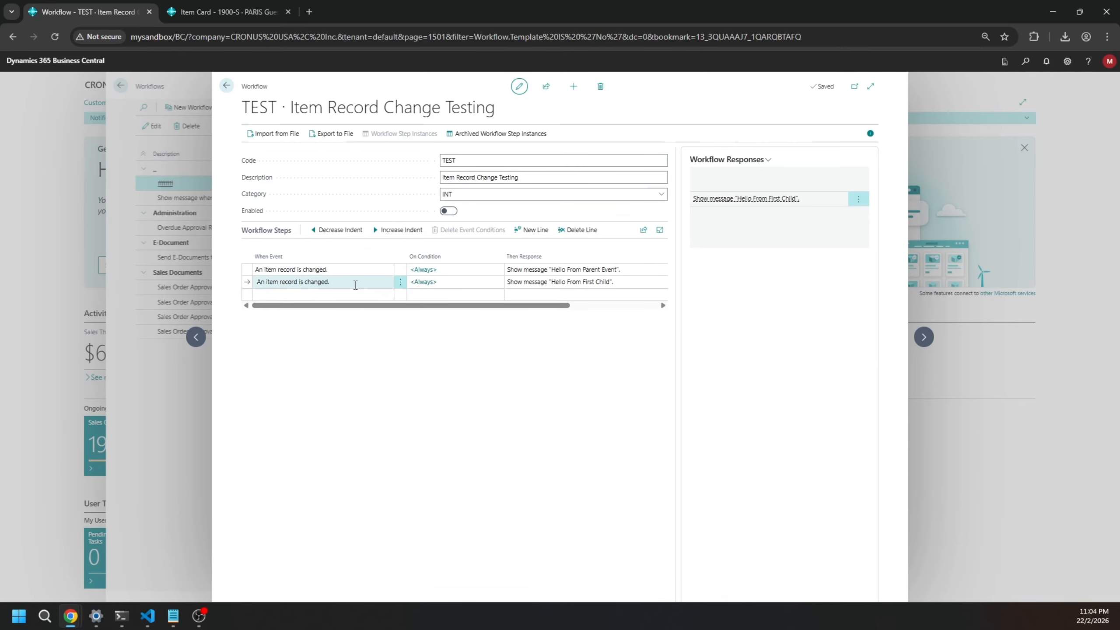
Indent the "Hello From First Child" step under the parent event and enable the TEST workflow
{"action": "left_click", "coordinate": [359, 281]}
{"action": "left_click", "coordinate": [398, 230]}
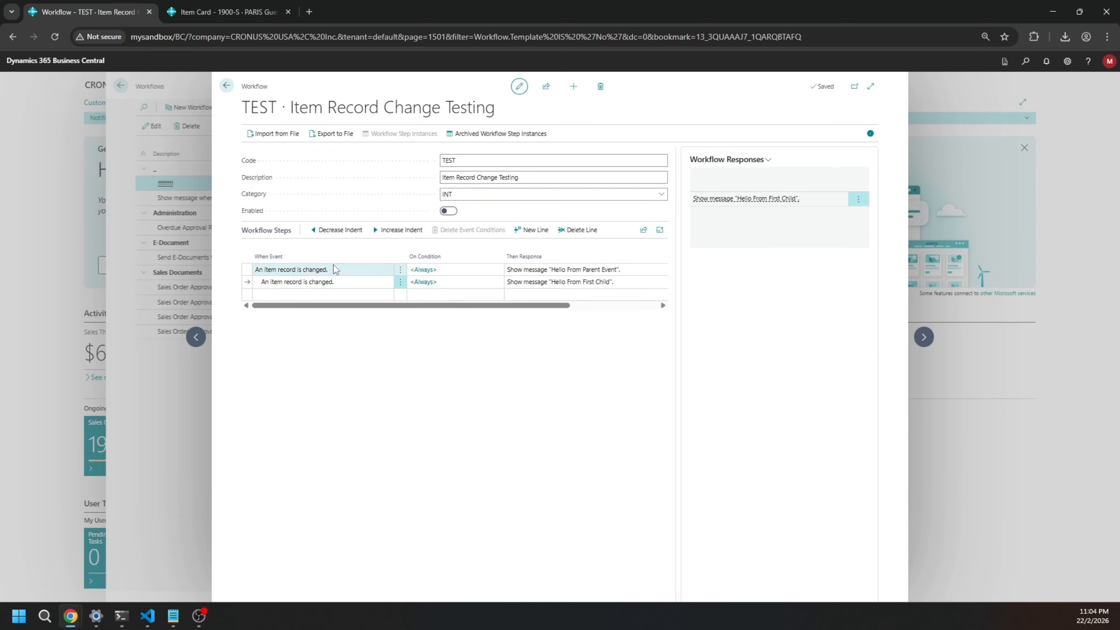
{"action": "left_click", "coordinate": [336, 268]}
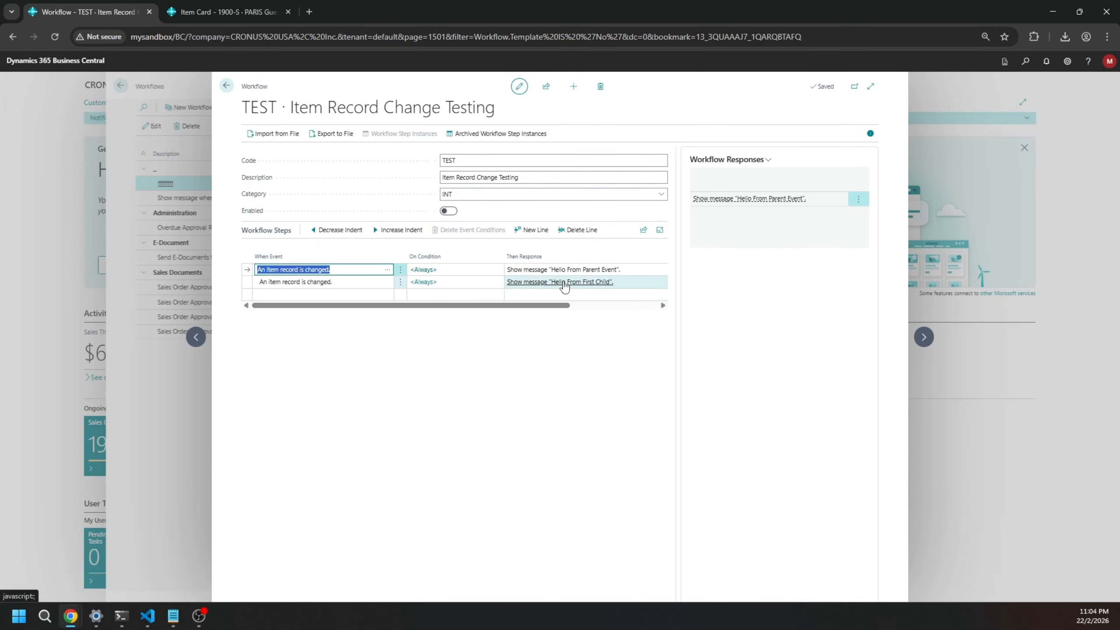
{"action": "left_click", "coordinate": [504, 327]}
{"action": "left_click", "coordinate": [448, 210]}
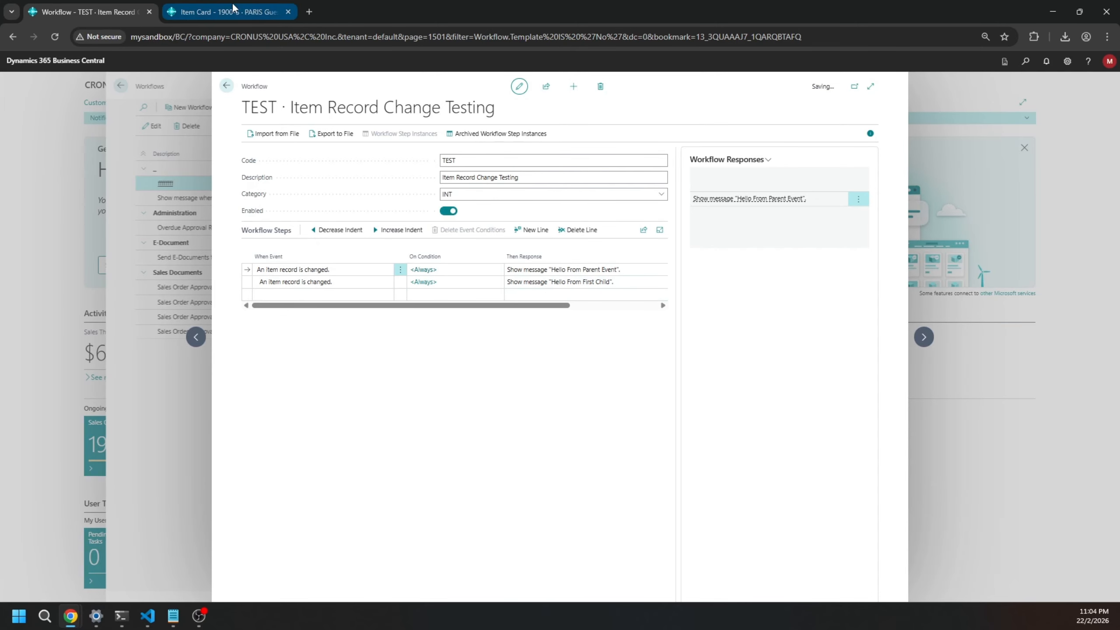
Test both workflow steps by setting item 1900-S's Variant Mandatory if Exists to No and back to Yes, acknowledging each message
{"action": "left_click", "coordinate": [225, 12]}
{"action": "scroll", "coordinate": [579, 255], "scroll_direction": "up", "scroll_amount": 1}
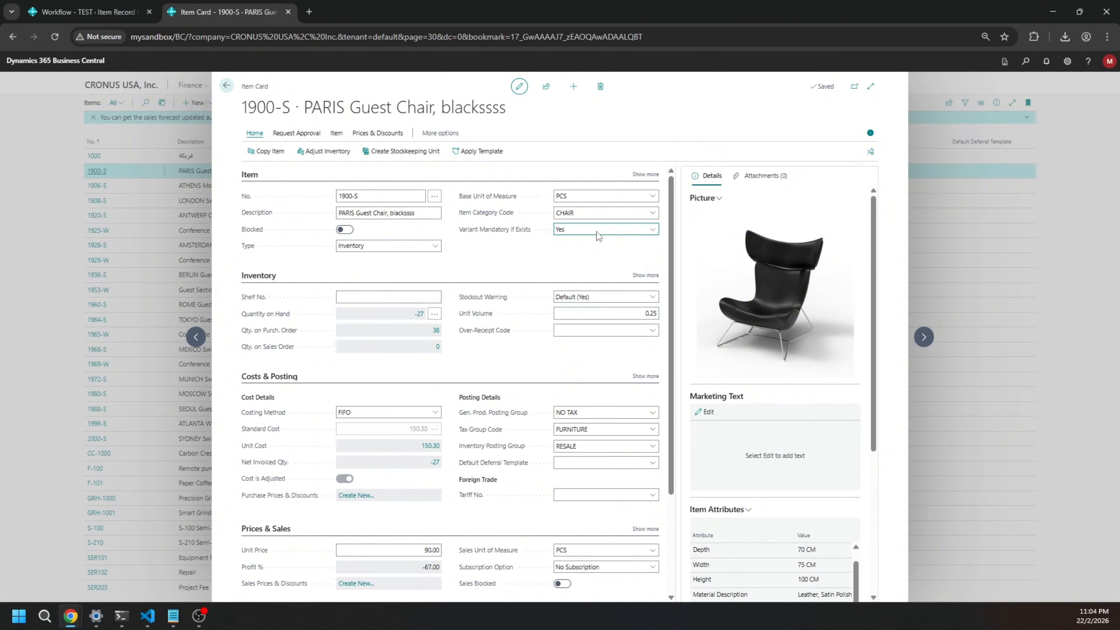
{"action": "left_click", "coordinate": [582, 229]}
{"action": "left_click", "coordinate": [576, 256]}
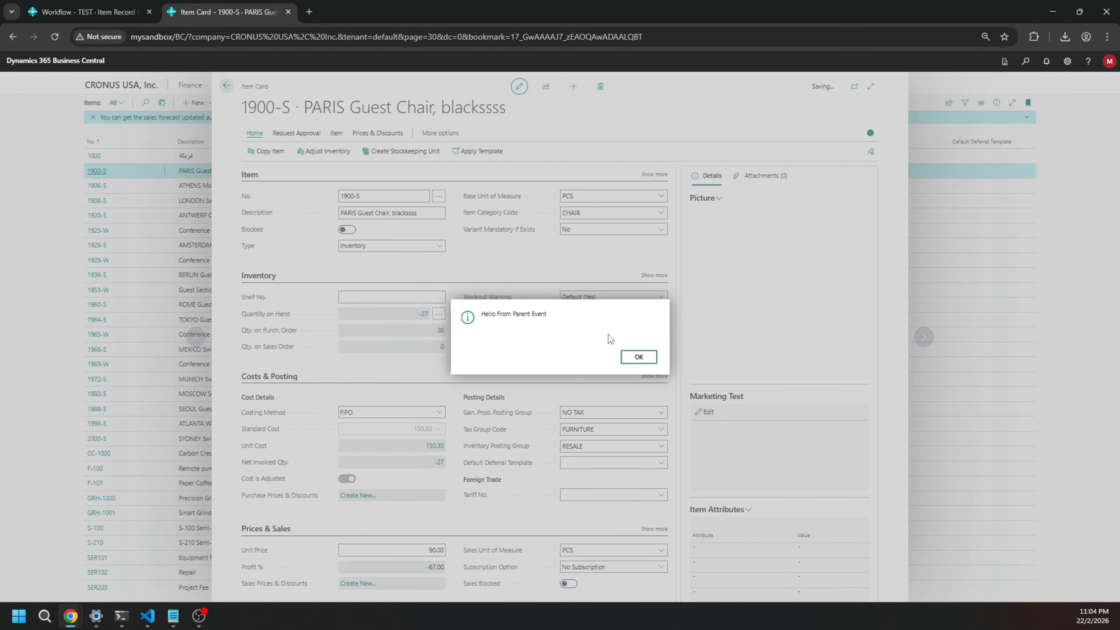
{"action": "left_click", "coordinate": [642, 364]}
{"action": "left_click", "coordinate": [581, 230]}
{"action": "left_click", "coordinate": [572, 271]}
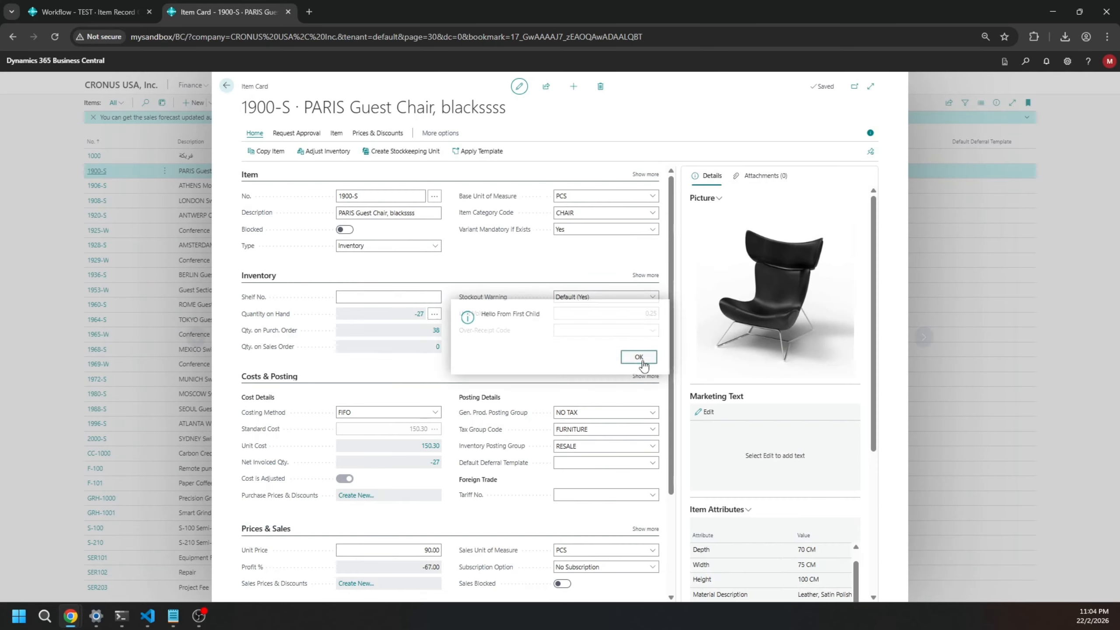
{"action": "left_click", "coordinate": [638, 357]}
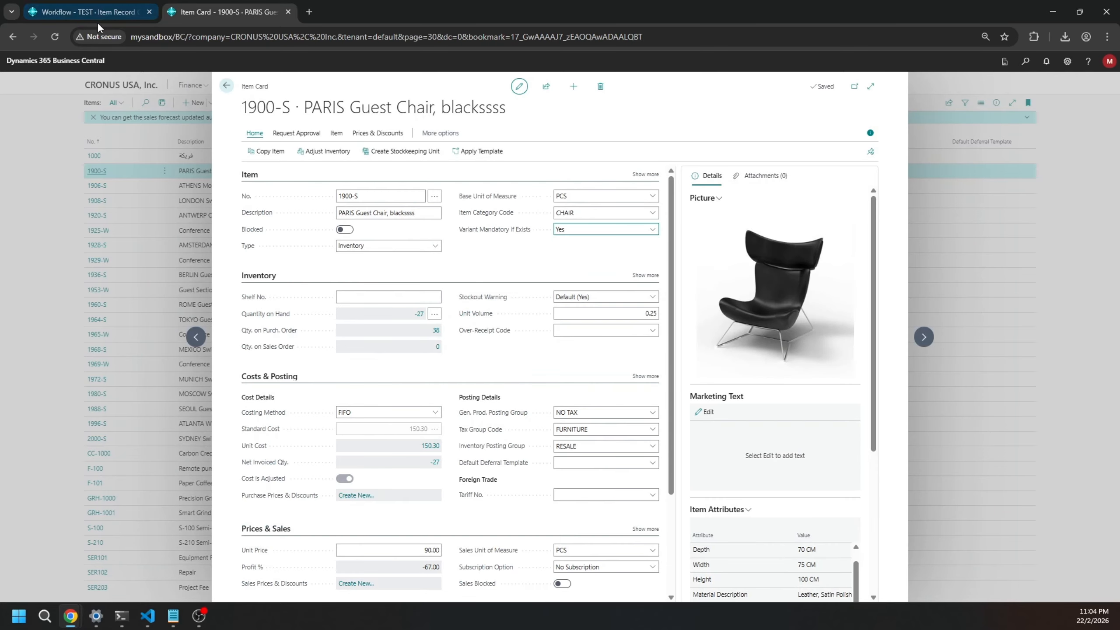
Repeat the test by changing item 1900-S's Variant Mandatory if Exists to No, Yes and No again, acknowledging the messages
{"action": "left_click", "coordinate": [93, 12]}
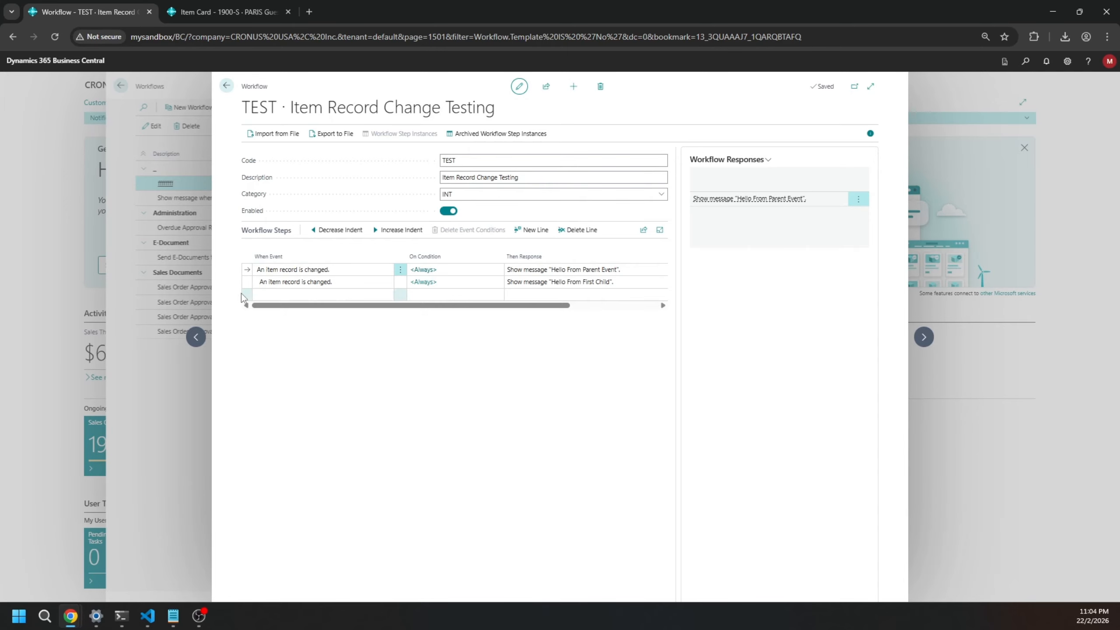
{"action": "left_click", "coordinate": [220, 12]}
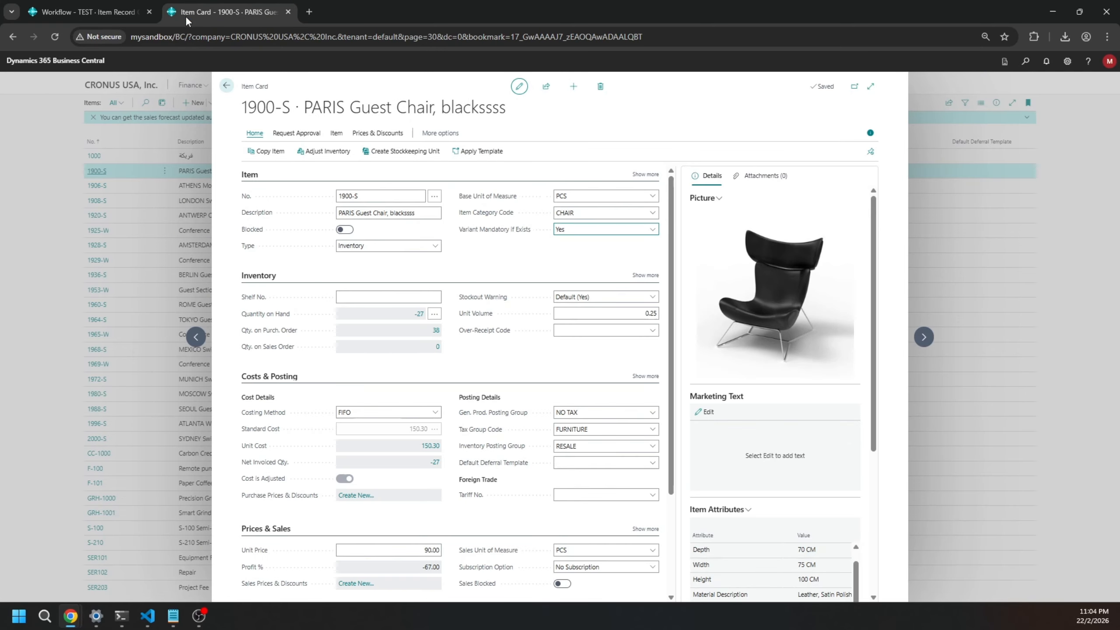
{"action": "left_click", "coordinate": [633, 233]}
{"action": "left_click", "coordinate": [606, 251]}
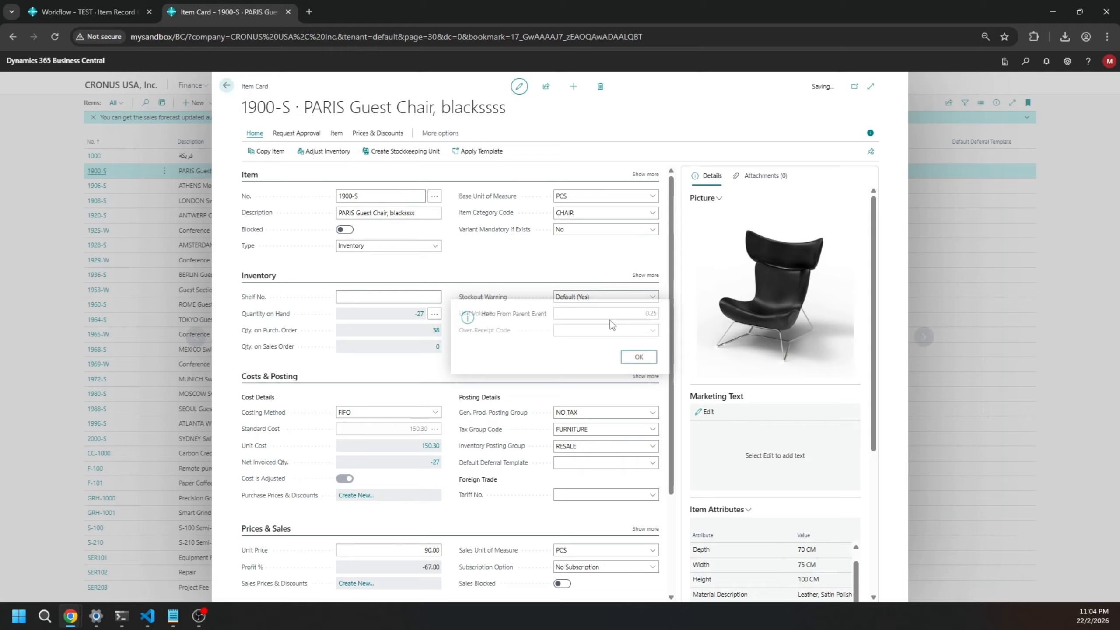
{"action": "left_click", "coordinate": [593, 229]}
{"action": "left_click", "coordinate": [583, 282]}
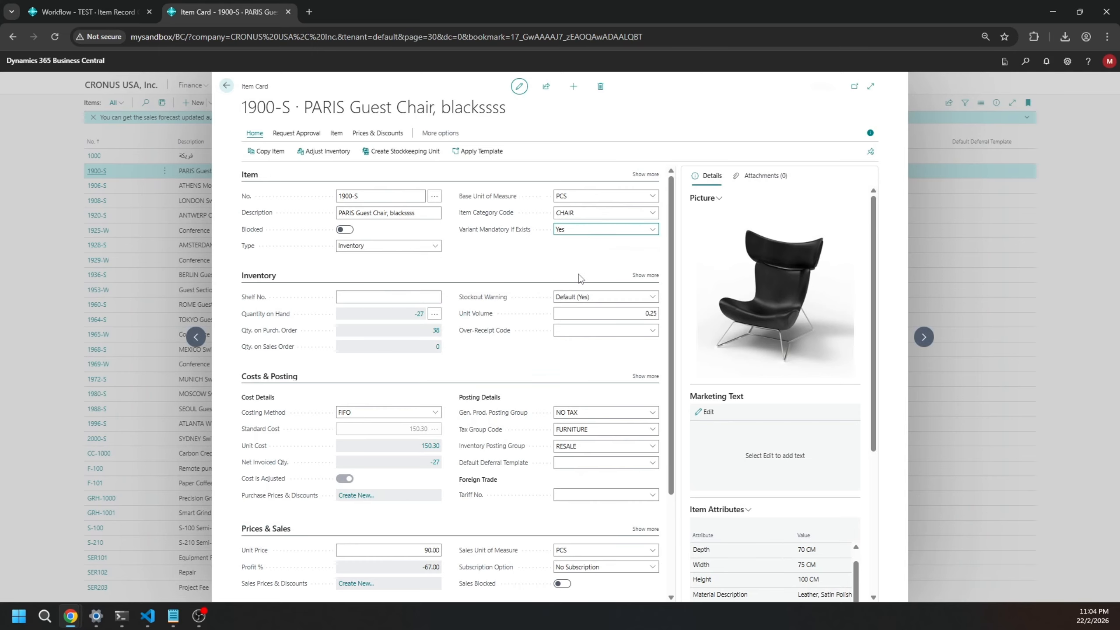
{"action": "left_click", "coordinate": [638, 357]}
{"action": "left_click", "coordinate": [589, 228]}
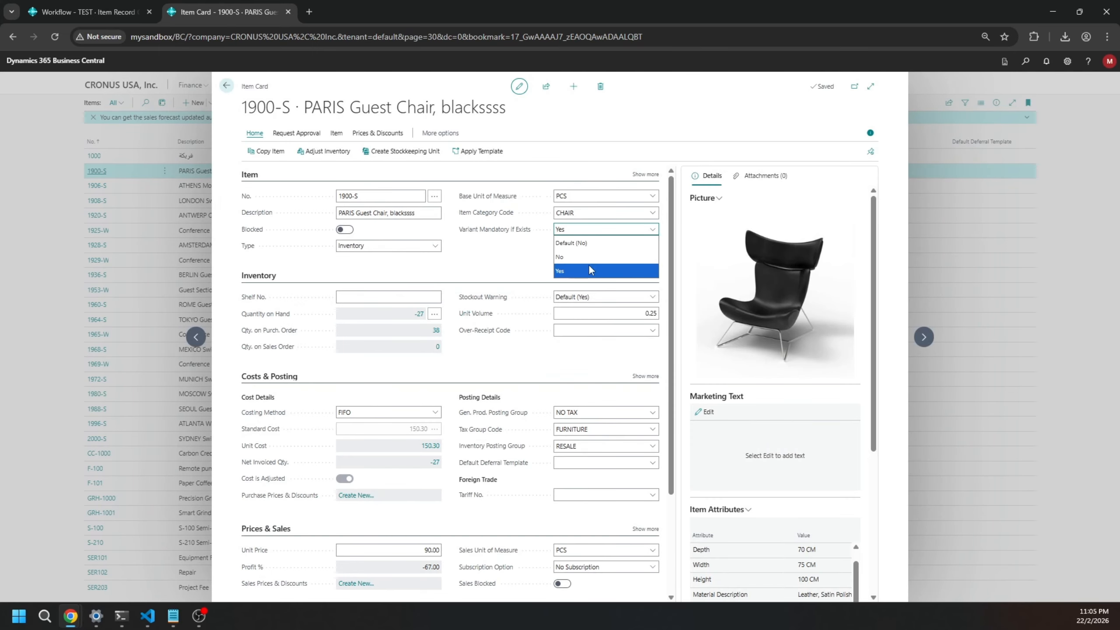
{"action": "left_click", "coordinate": [584, 261]}
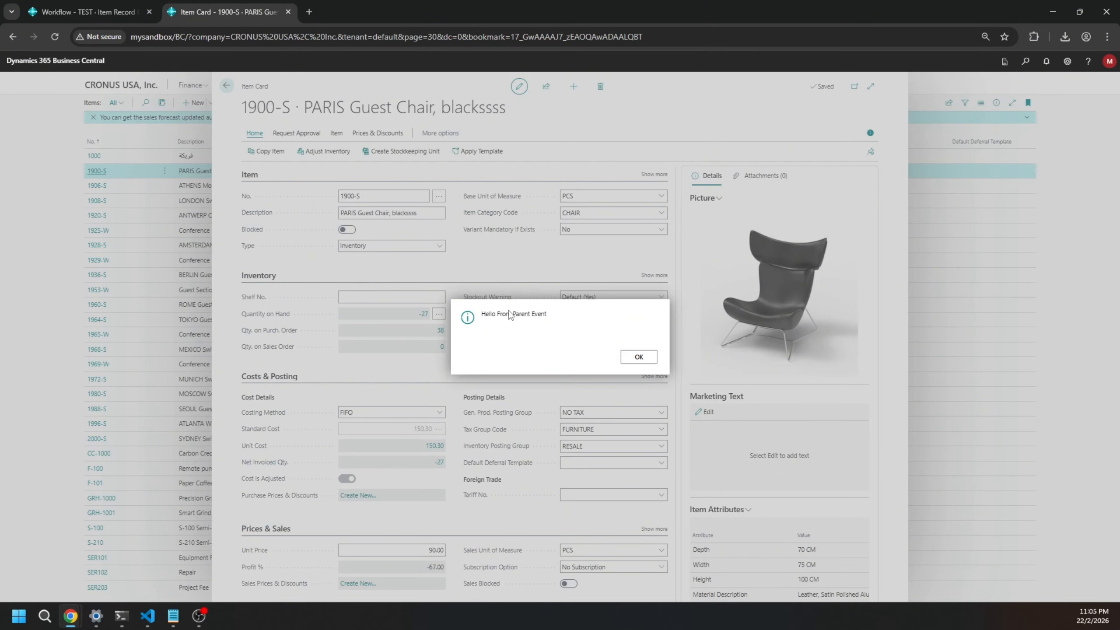
{"action": "left_click", "coordinate": [638, 355]}
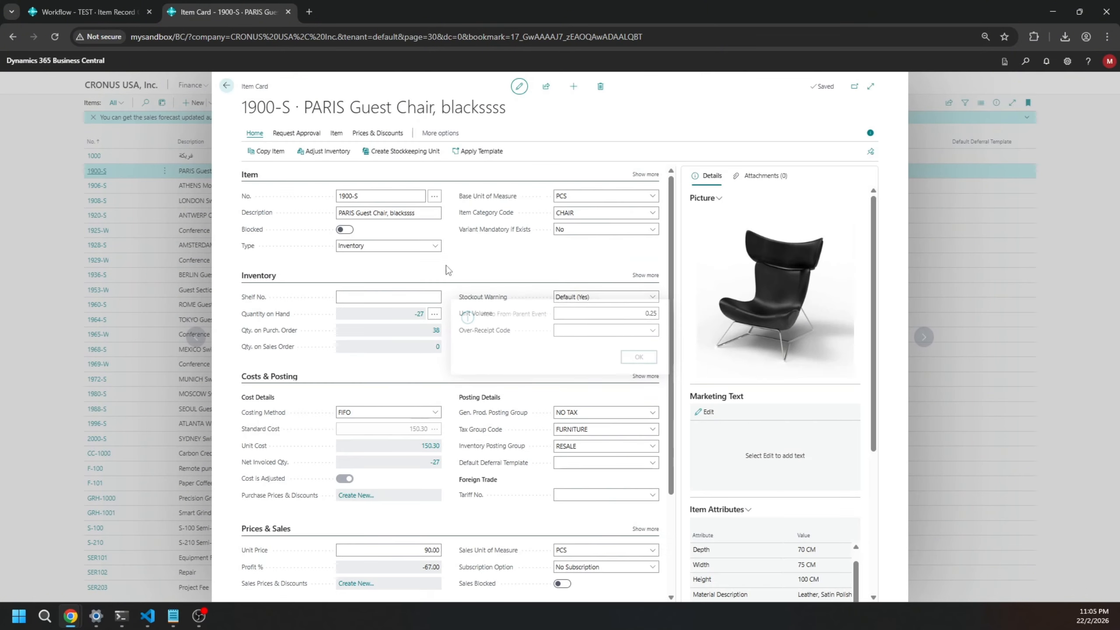
Try to add a Unit Price >100 condition to the "Hello From First Child" step while the TEST workflow is enabled
{"action": "left_click", "coordinate": [86, 6]}
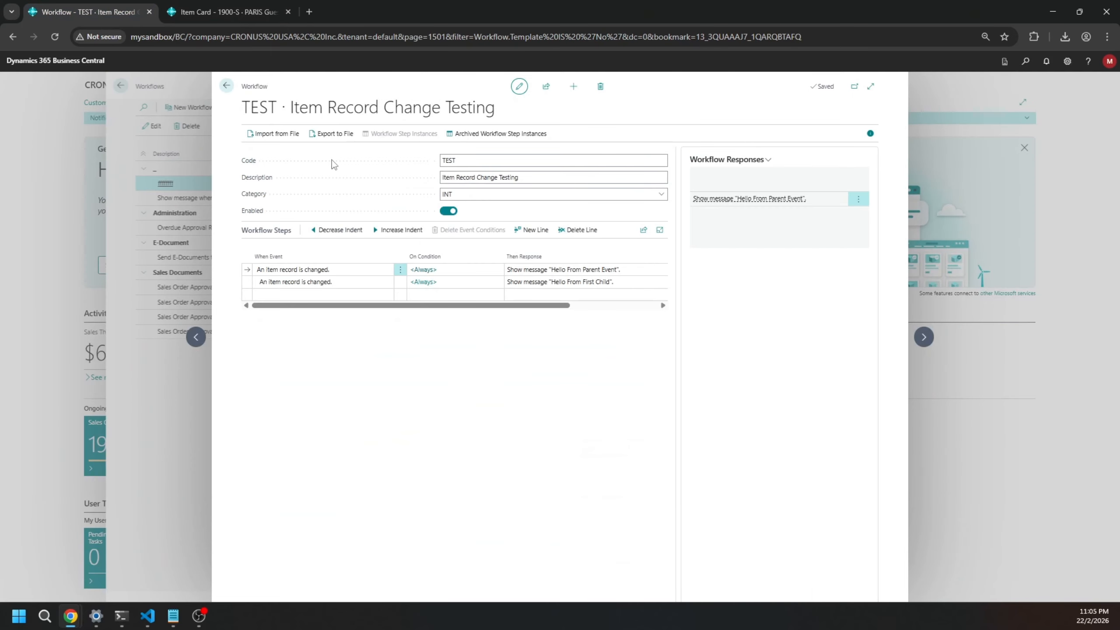
{"action": "left_click", "coordinate": [420, 280]}
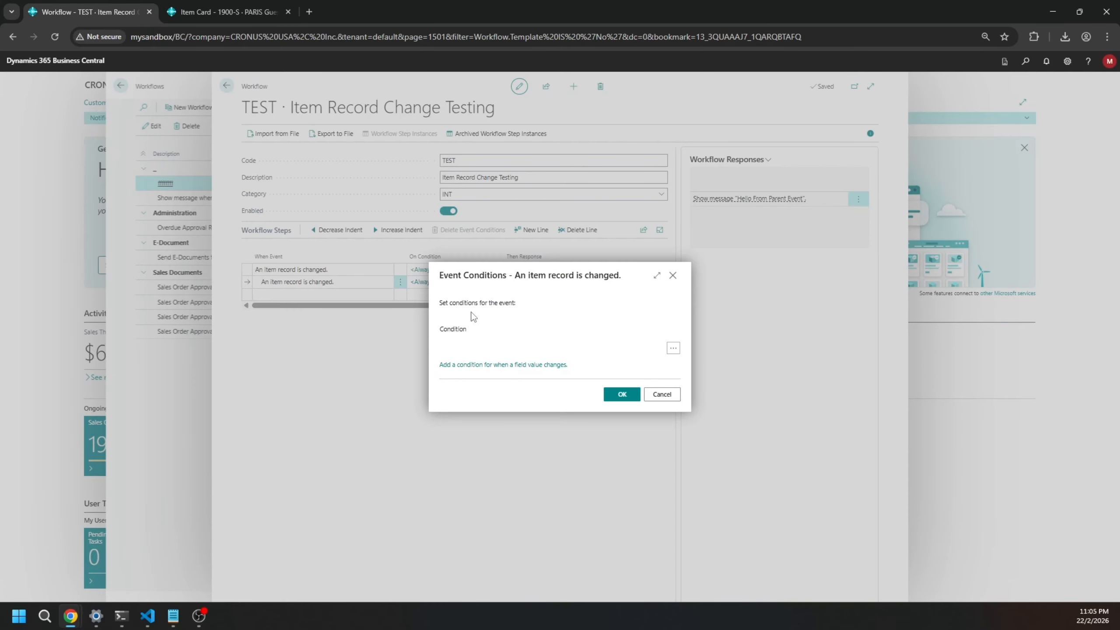
{"action": "left_click", "coordinate": [672, 348]}
{"action": "left_click", "coordinate": [586, 305]}
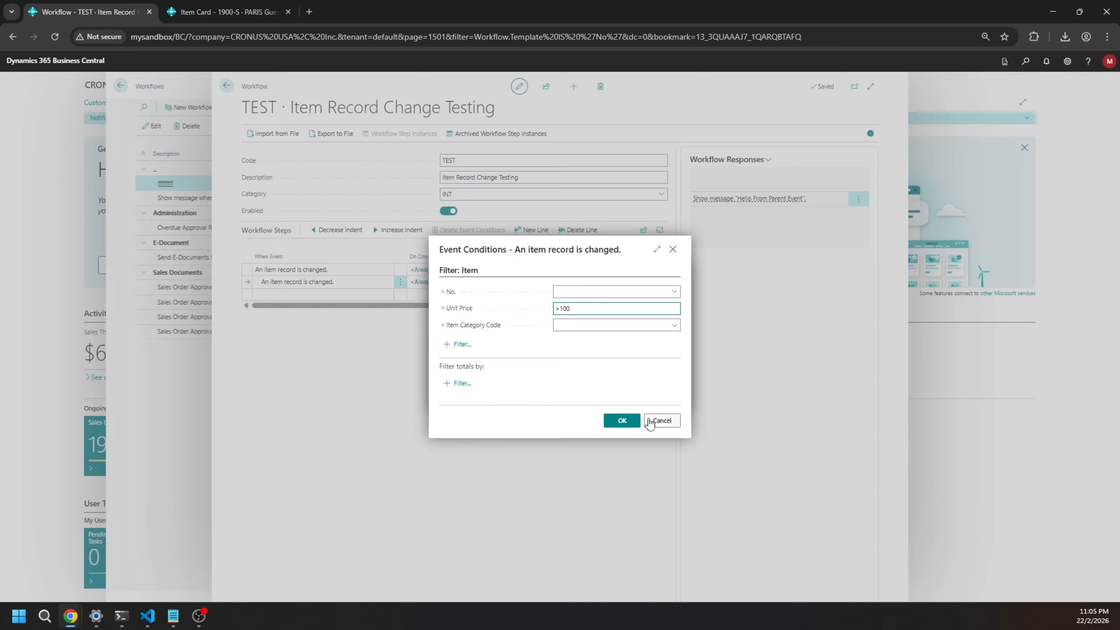
{"action": "left_click", "coordinate": [624, 423]}
{"action": "left_click", "coordinate": [637, 375]}
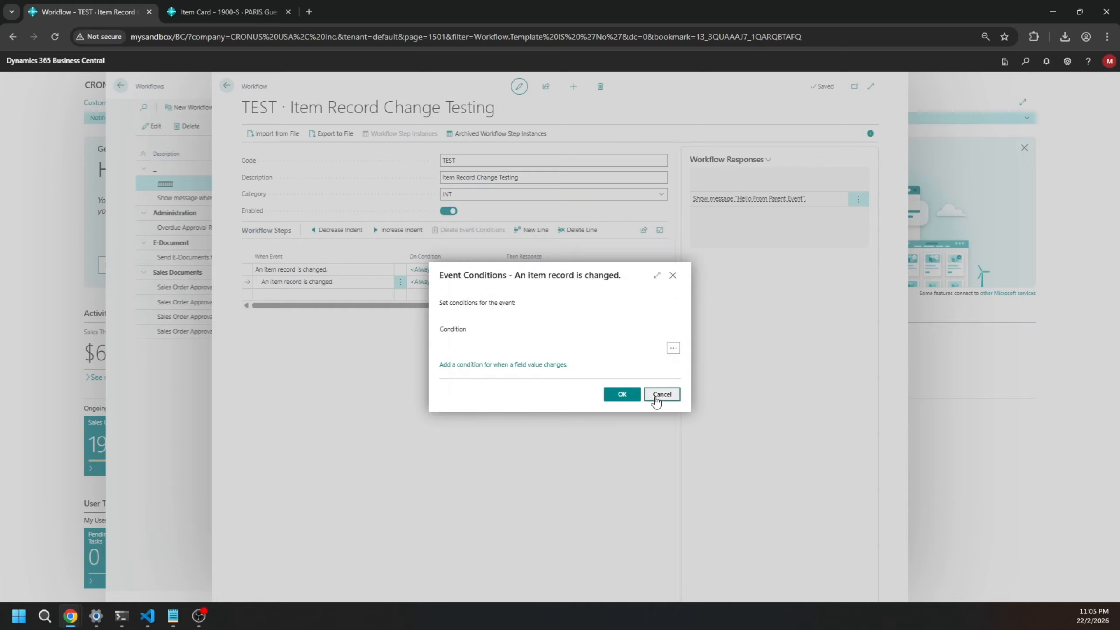
{"action": "left_click", "coordinate": [657, 394]}
Disable the TEST workflow, set a Unit Price >100 condition on the "Hello From First Child" step, and re-enable the workflow
{"action": "left_click", "coordinate": [448, 210]}
{"action": "left_click", "coordinate": [431, 281]}
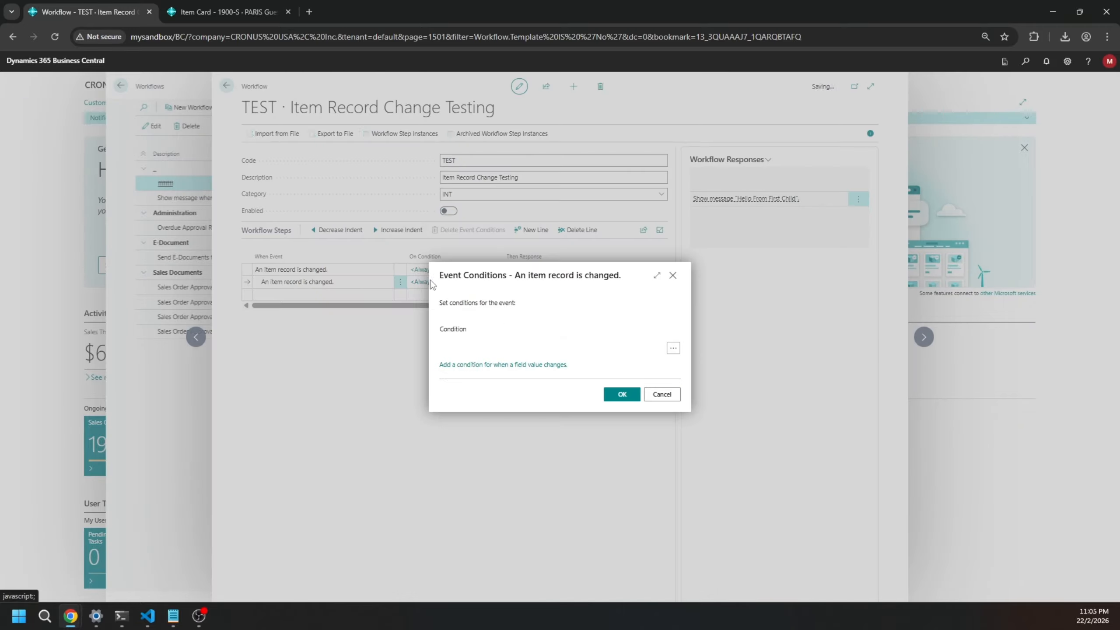
{"action": "left_click", "coordinate": [669, 348]}
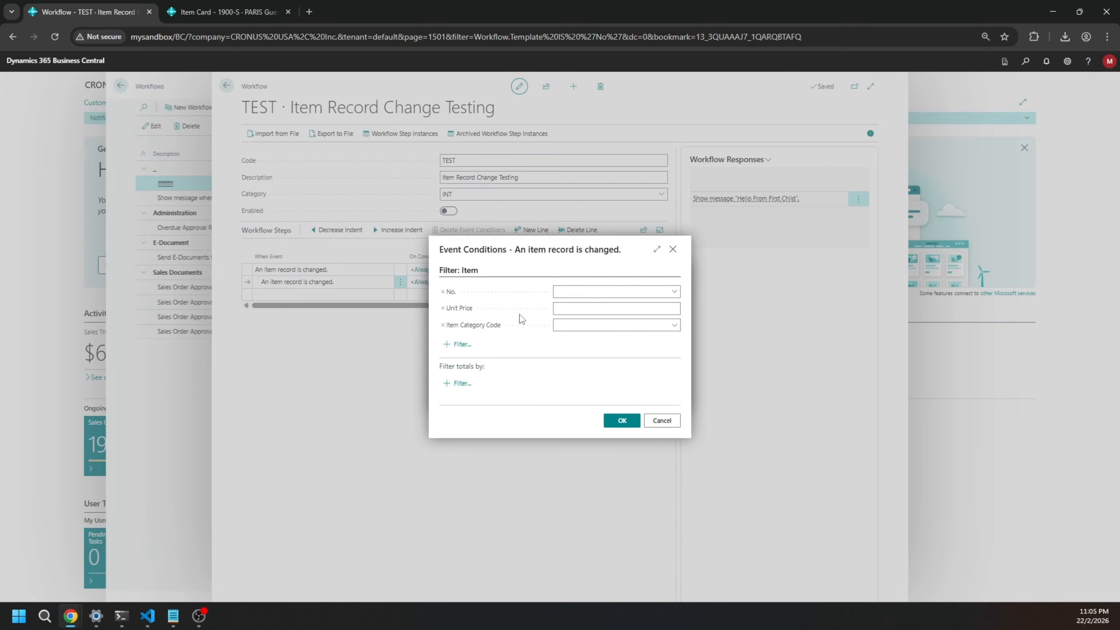
{"action": "left_click", "coordinate": [569, 309]}
{"action": "left_click", "coordinate": [624, 420]}
{"action": "left_click", "coordinate": [625, 397]}
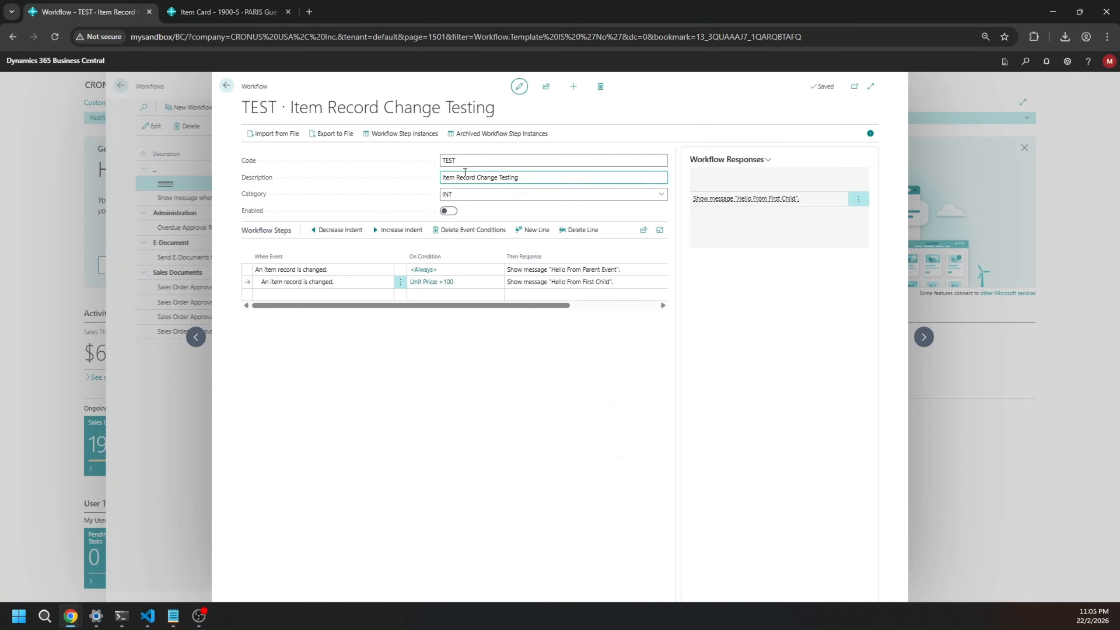
{"action": "left_click", "coordinate": [448, 212]}
Test the conditional workflow by setting item 1900-S's Variant Mandatory if Exists to Yes and back to No, acknowledging the messages
{"action": "key", "text": "ctrl+Tab"}
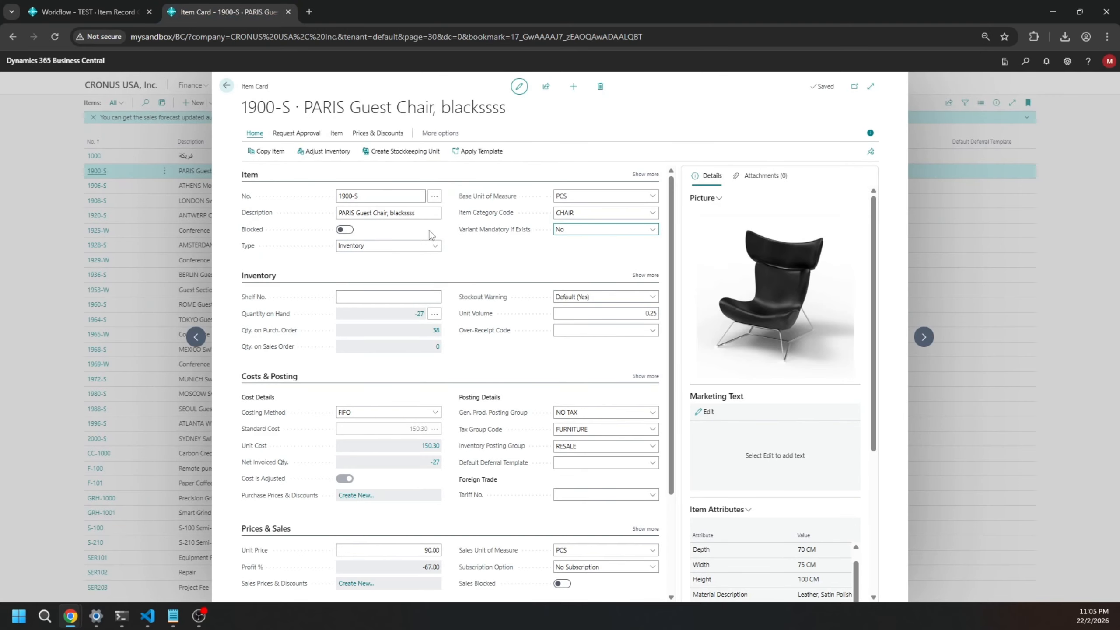
{"action": "left_click", "coordinate": [606, 235]}
{"action": "left_click", "coordinate": [579, 264]}
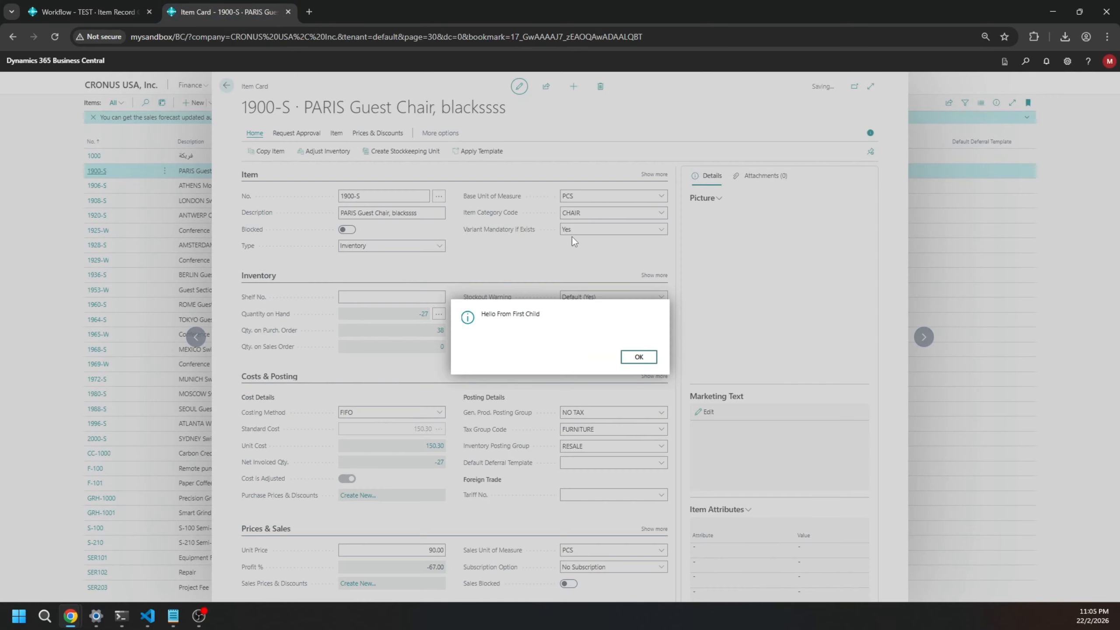
{"action": "left_click", "coordinate": [636, 357]}
{"action": "left_click", "coordinate": [575, 230]}
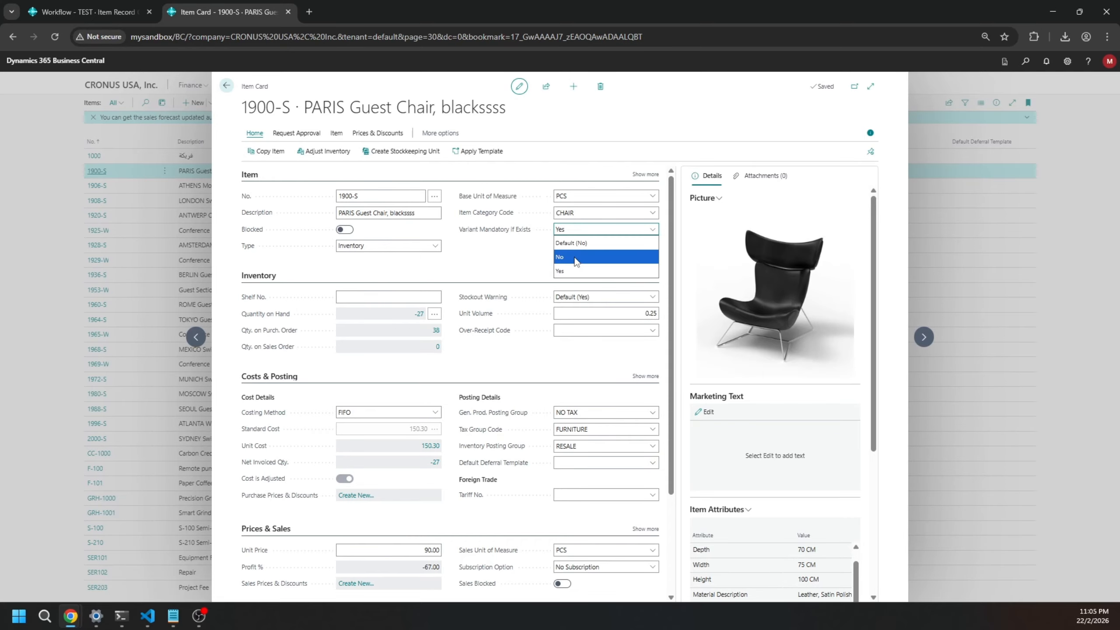
{"action": "left_click", "coordinate": [580, 252]}
{"action": "left_click", "coordinate": [636, 356]}
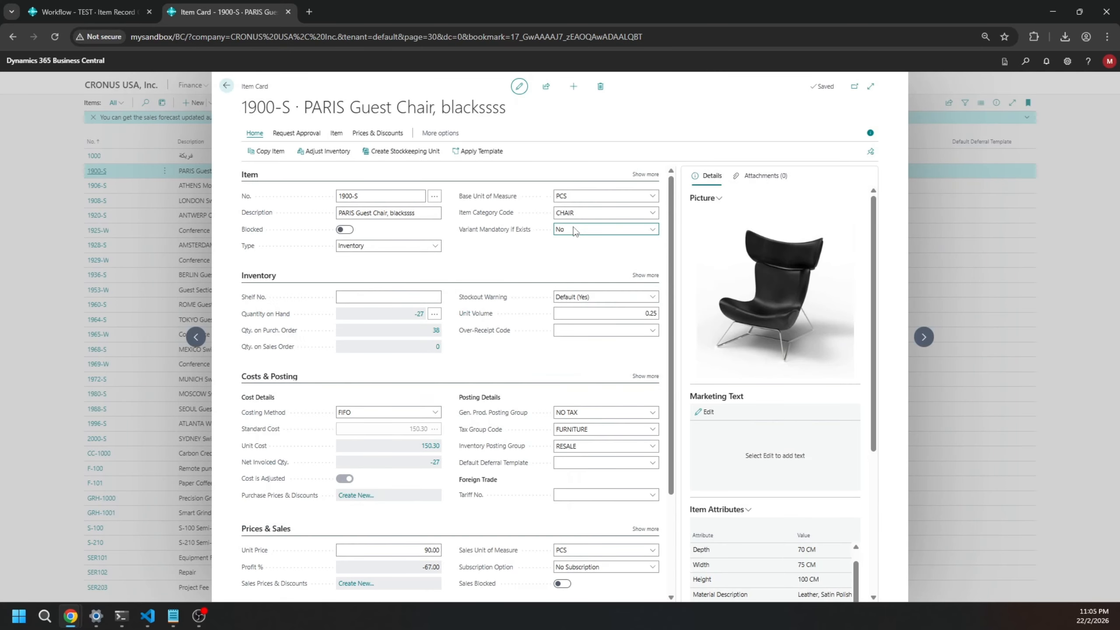
Trigger more changes on item 1900-S by setting Variant Mandatory if Exists to Yes, No and Yes again
{"action": "left_click", "coordinate": [573, 228]}
{"action": "left_click", "coordinate": [578, 264]}
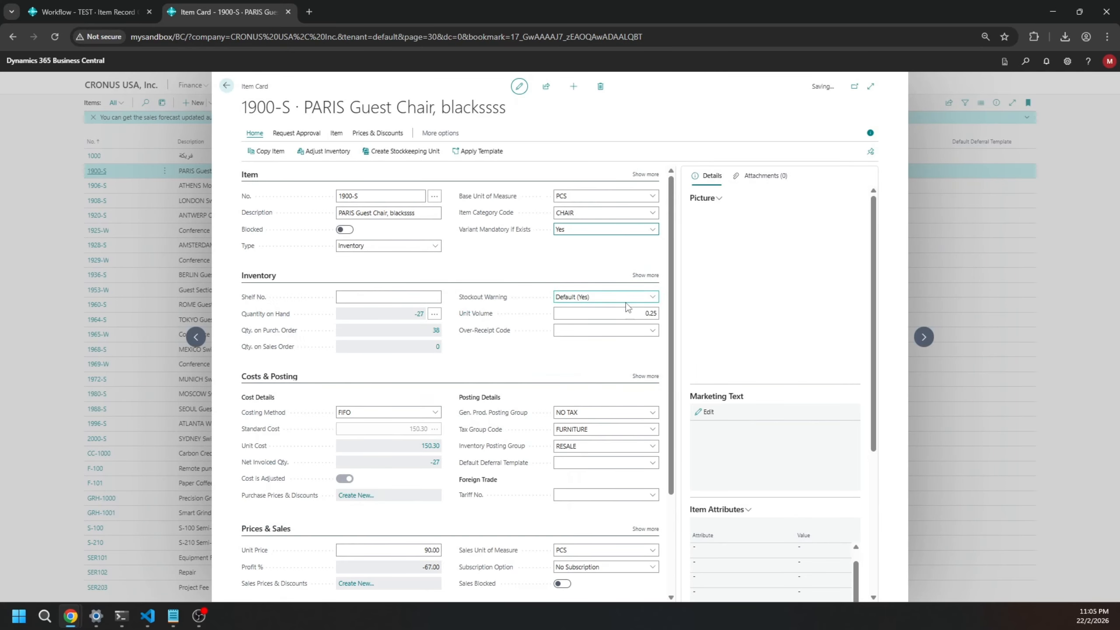
{"action": "left_click", "coordinate": [583, 230]}
{"action": "left_click", "coordinate": [578, 252]}
{"action": "left_click", "coordinate": [582, 230]}
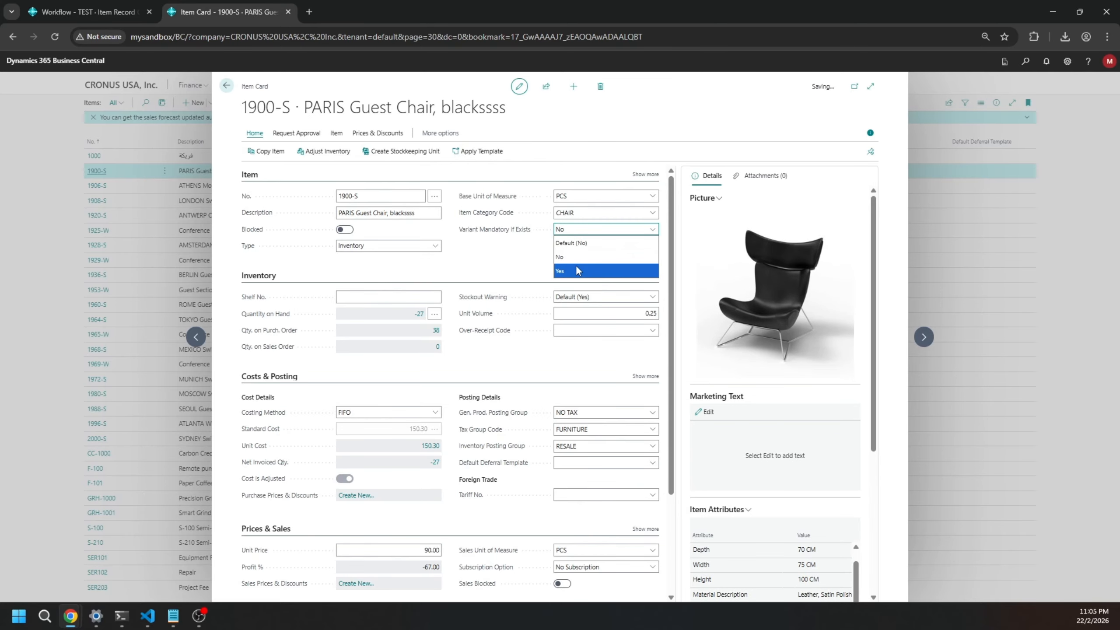
{"action": "left_click", "coordinate": [578, 264]}
Reopen item 1900-S's card from the item list and switch Variant Mandatory if Exists to No and back to Yes
{"action": "scroll", "coordinate": [420, 376], "scroll_direction": "down", "scroll_amount": 3}
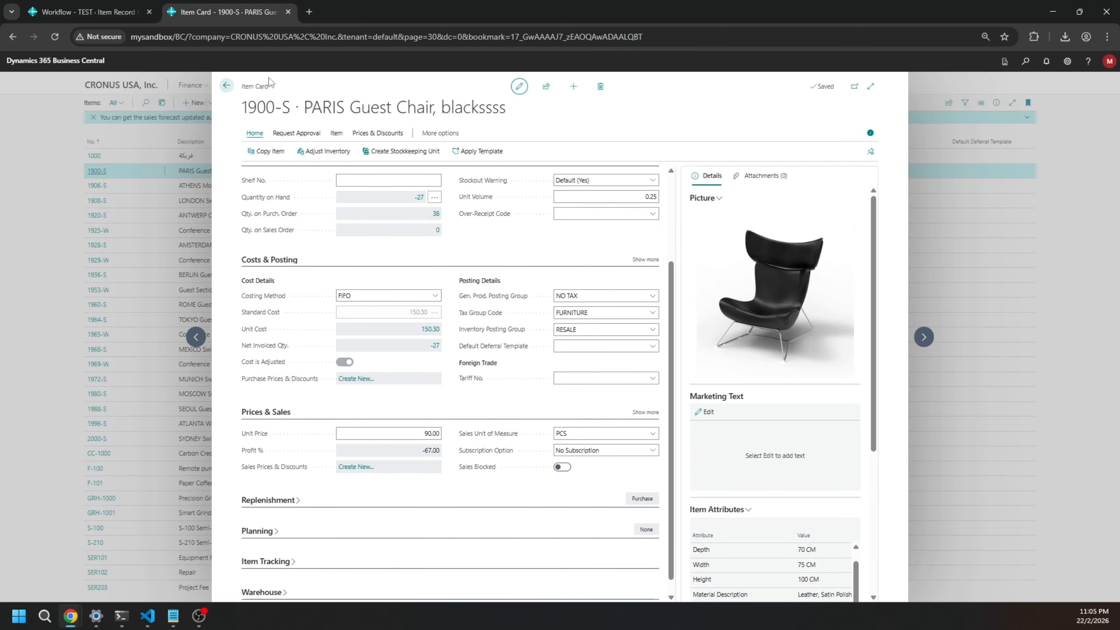
{"action": "left_click", "coordinate": [226, 85]}
{"action": "left_click", "coordinate": [94, 173]}
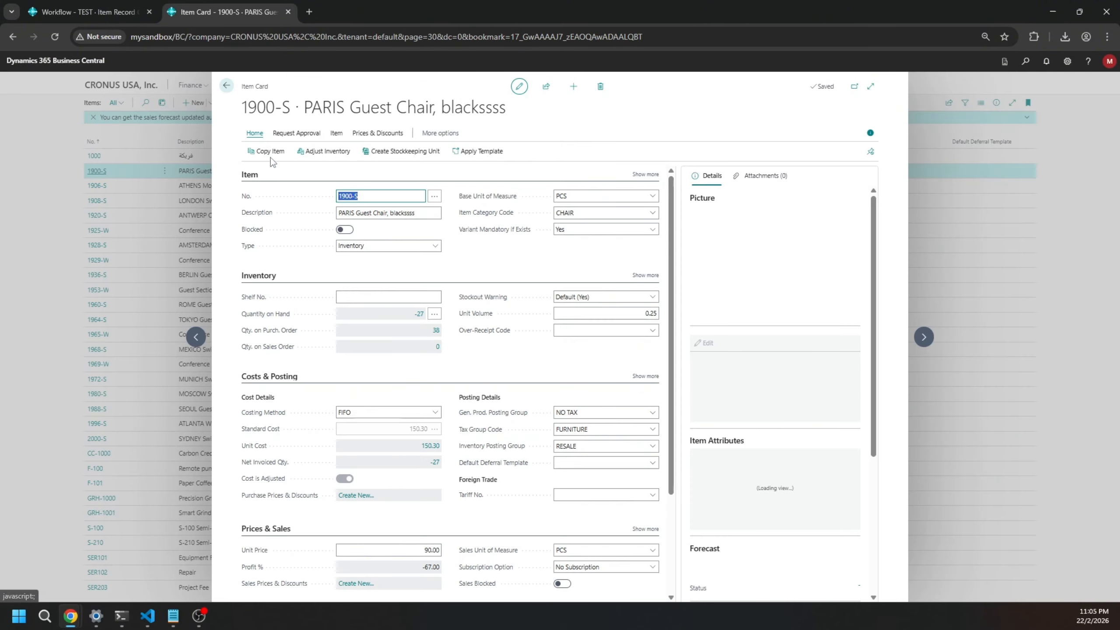
{"action": "left_click", "coordinate": [605, 215]}
{"action": "left_click", "coordinate": [641, 229]}
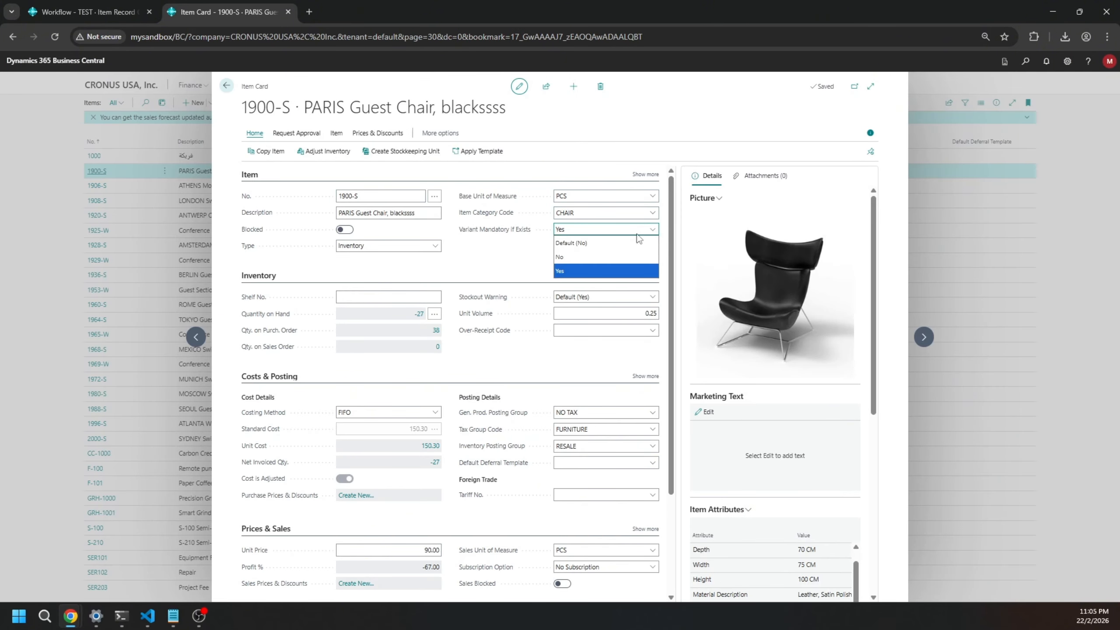
{"action": "left_click", "coordinate": [608, 257]}
{"action": "left_click", "coordinate": [610, 230]}
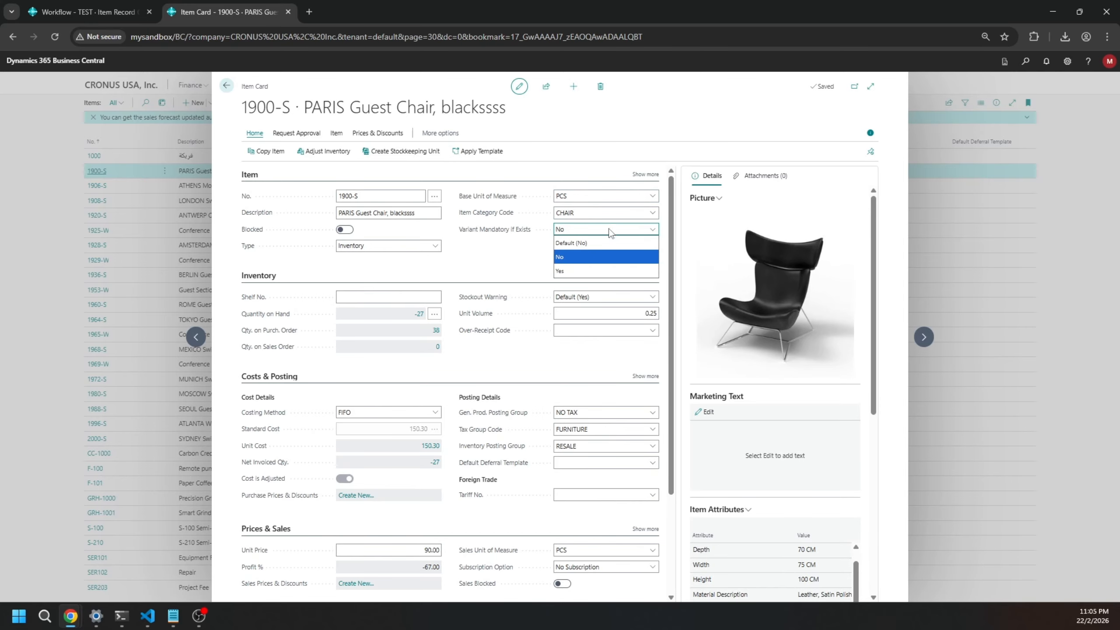
{"action": "left_click", "coordinate": [590, 272]}
Review the TEST workflow's steps and conditions, and reopen Item Record Change Testing from the Workflows list
{"action": "left_click", "coordinate": [84, 7]}
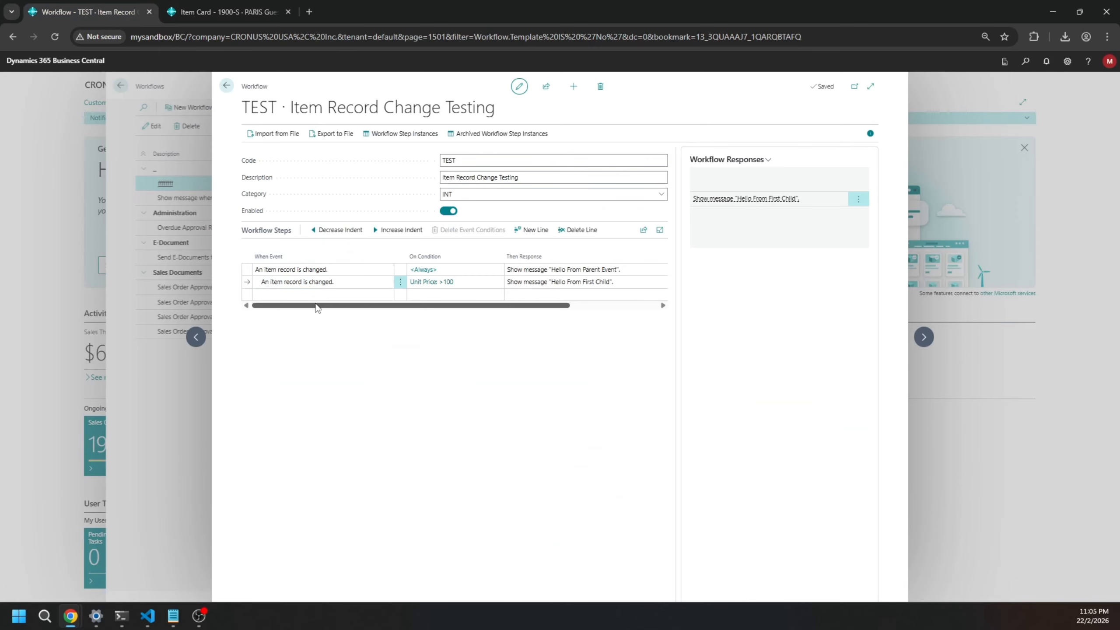
{"action": "left_click", "coordinate": [330, 294]}
{"action": "left_click", "coordinate": [358, 279]}
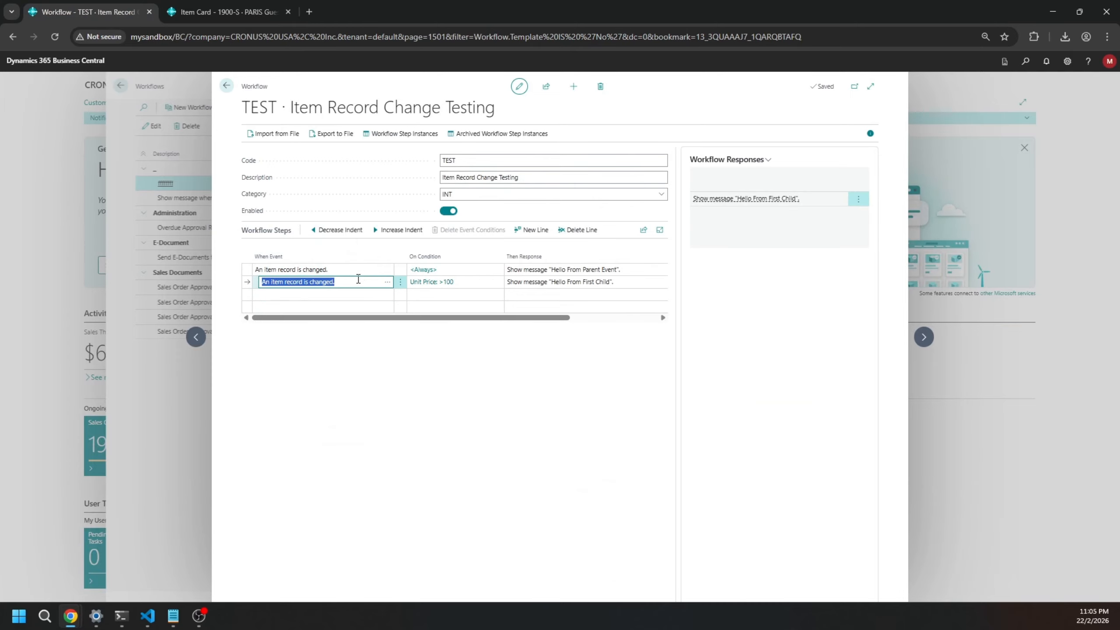
{"action": "left_click", "coordinate": [212, 12]}
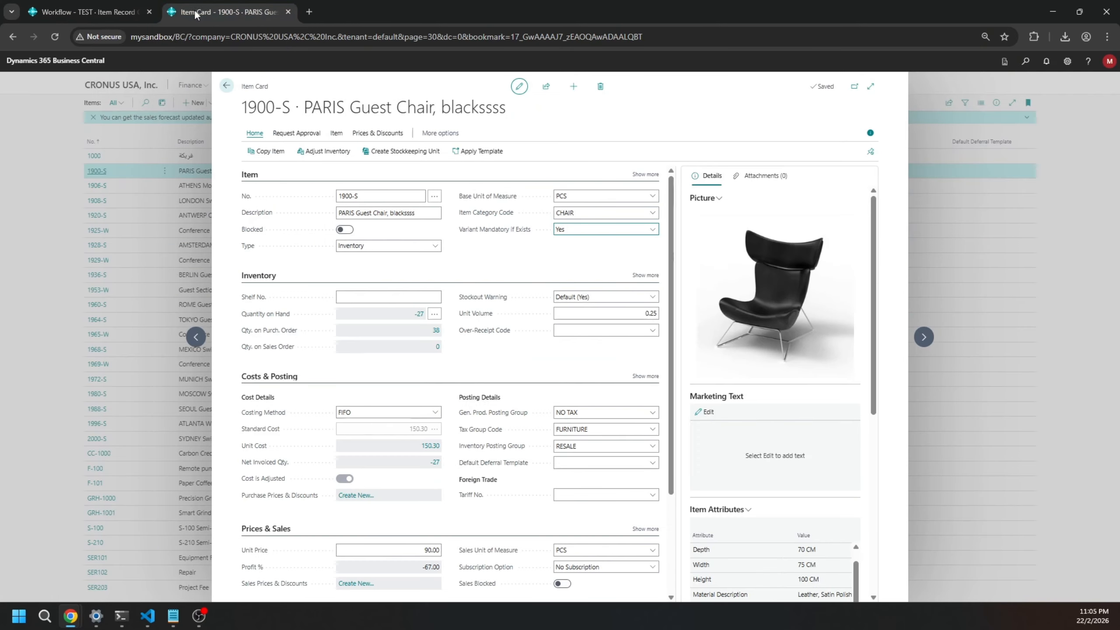
{"action": "left_click", "coordinate": [88, 12]}
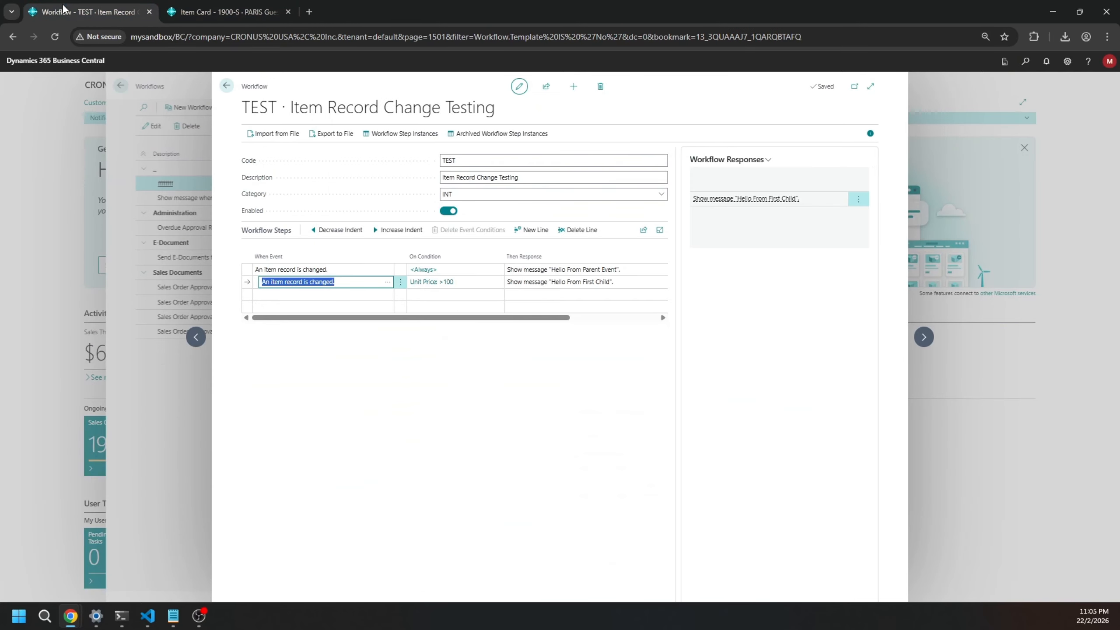
{"action": "left_click", "coordinate": [226, 86]}
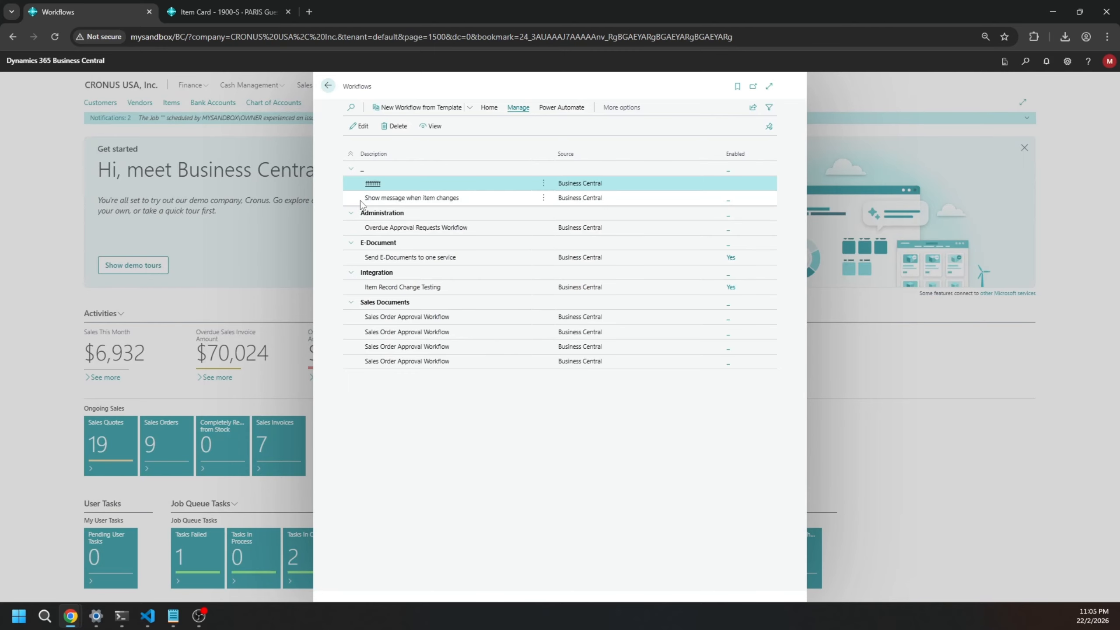
{"action": "left_click", "coordinate": [379, 292]}
Retest the reopened workflow by changing Variant Mandatory if Exists on item 1900-S to No and back to Yes
{"action": "key", "text": "ctrl+Tab"}
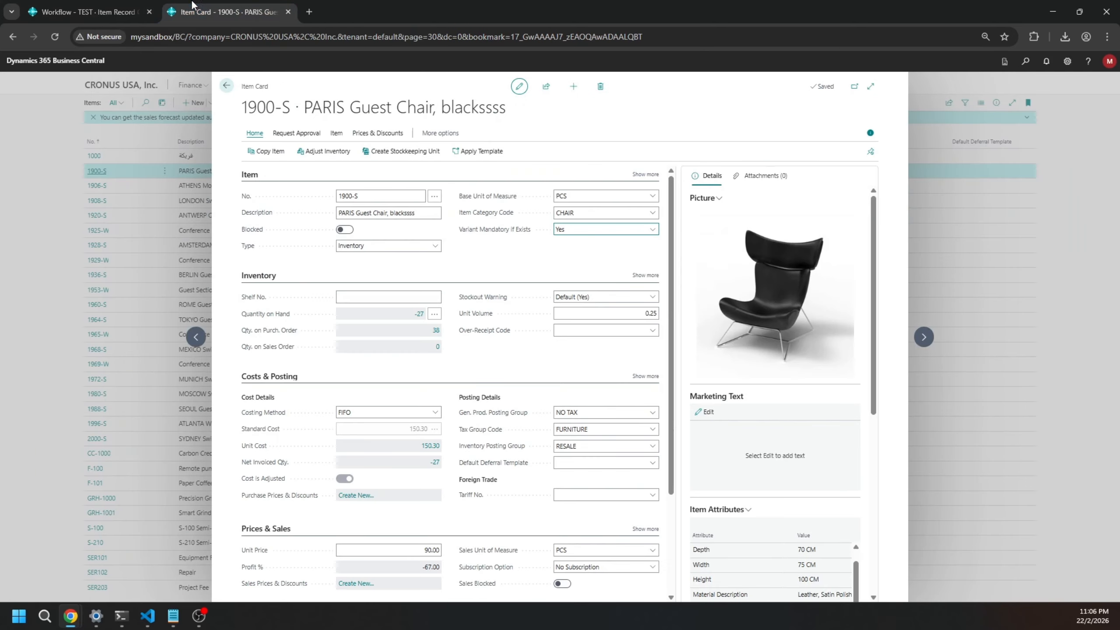
{"action": "left_click", "coordinate": [593, 231]}
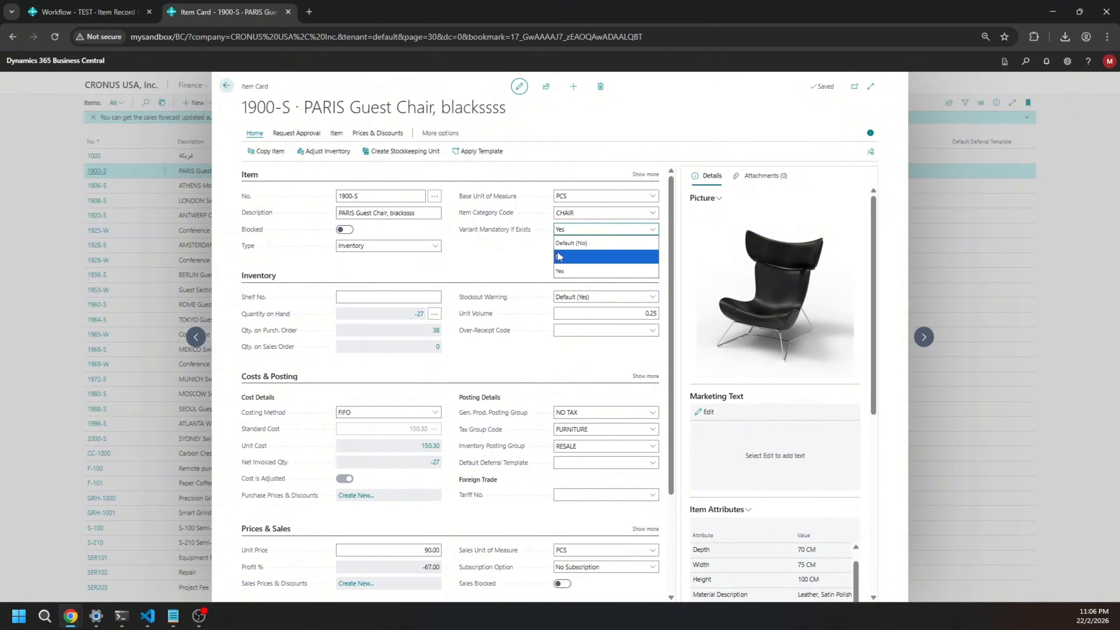
{"action": "left_click", "coordinate": [560, 255]}
{"action": "left_click", "coordinate": [578, 232]}
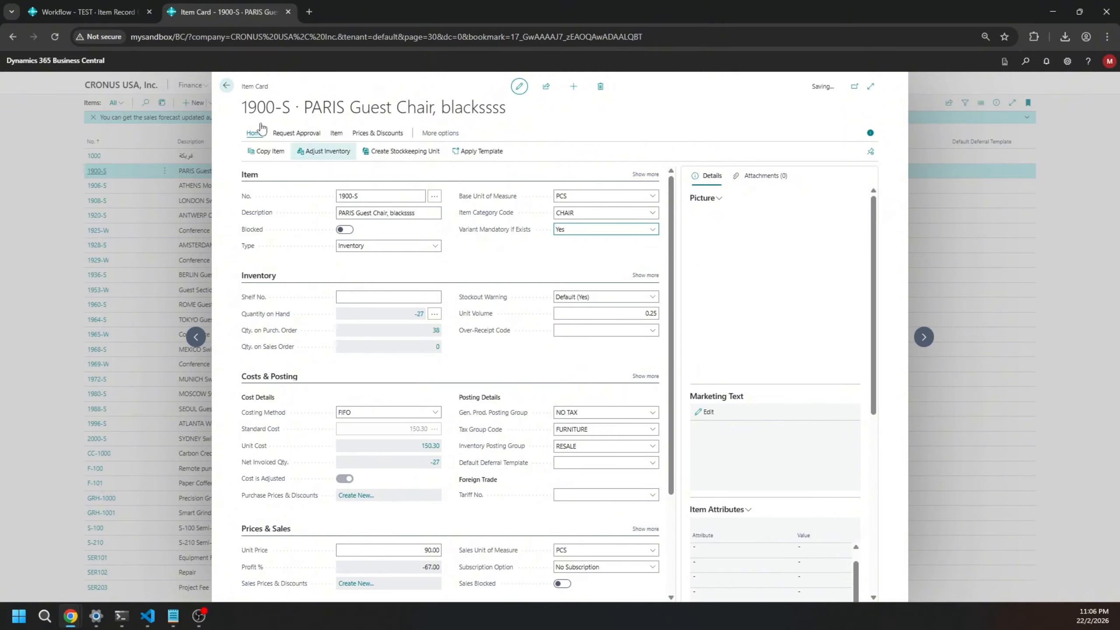
Reload item 1900-S's card, put it in edit mode, and set Variant Mandatory if Exists to No and back to Yes
{"action": "left_click", "coordinate": [55, 37]}
{"action": "left_click", "coordinate": [110, 12]}
{"action": "left_click", "coordinate": [214, 12]}
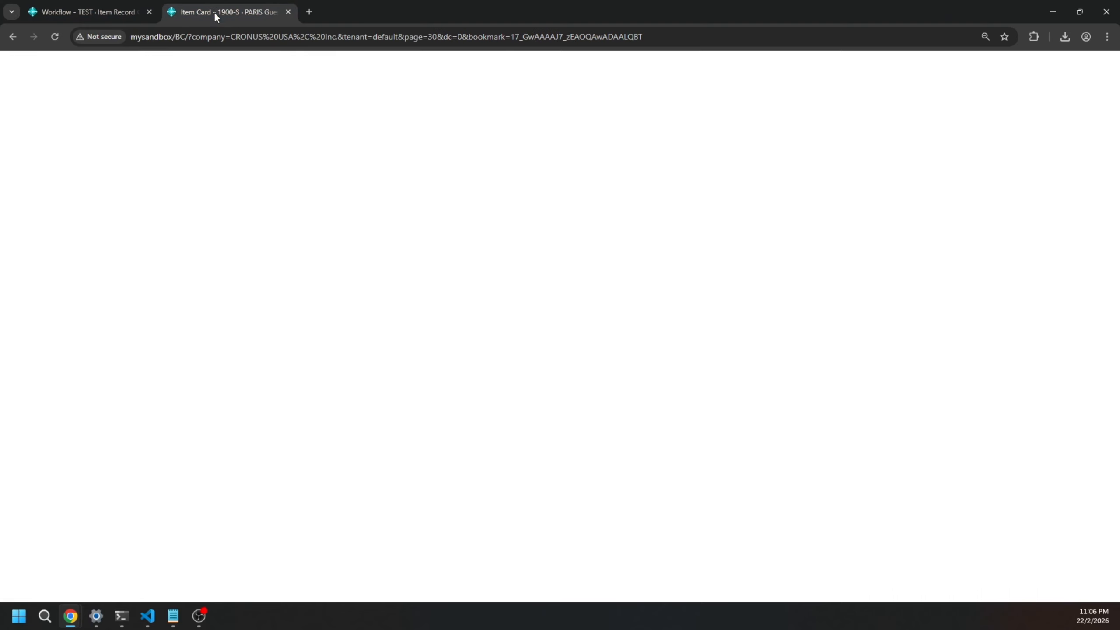
{"action": "left_click", "coordinate": [519, 86]}
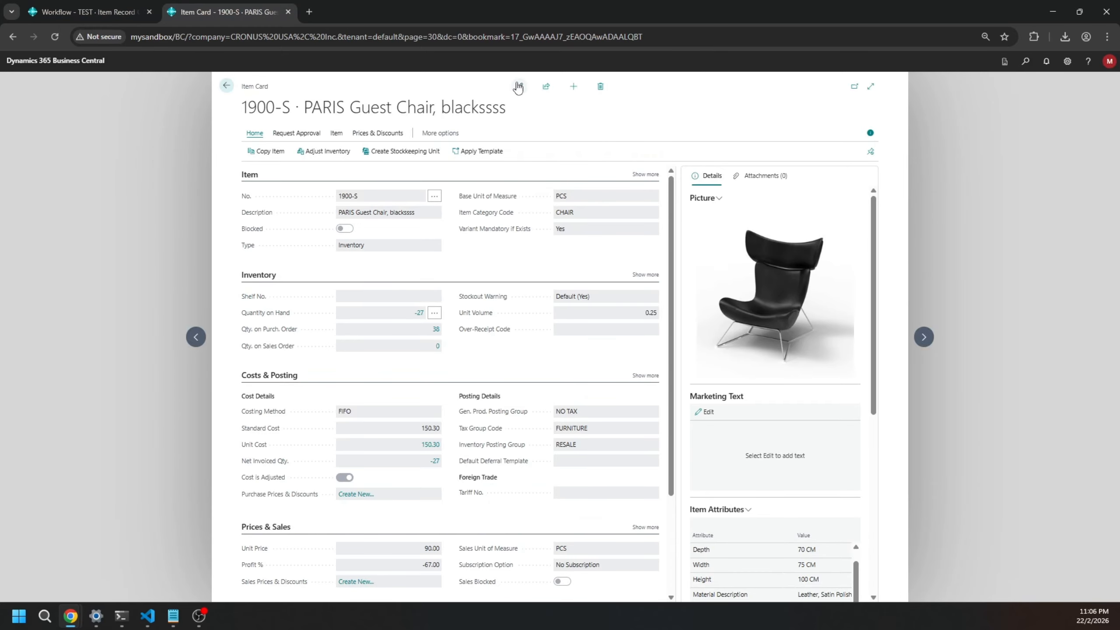
{"action": "left_click", "coordinate": [589, 228]}
{"action": "left_click", "coordinate": [576, 263]}
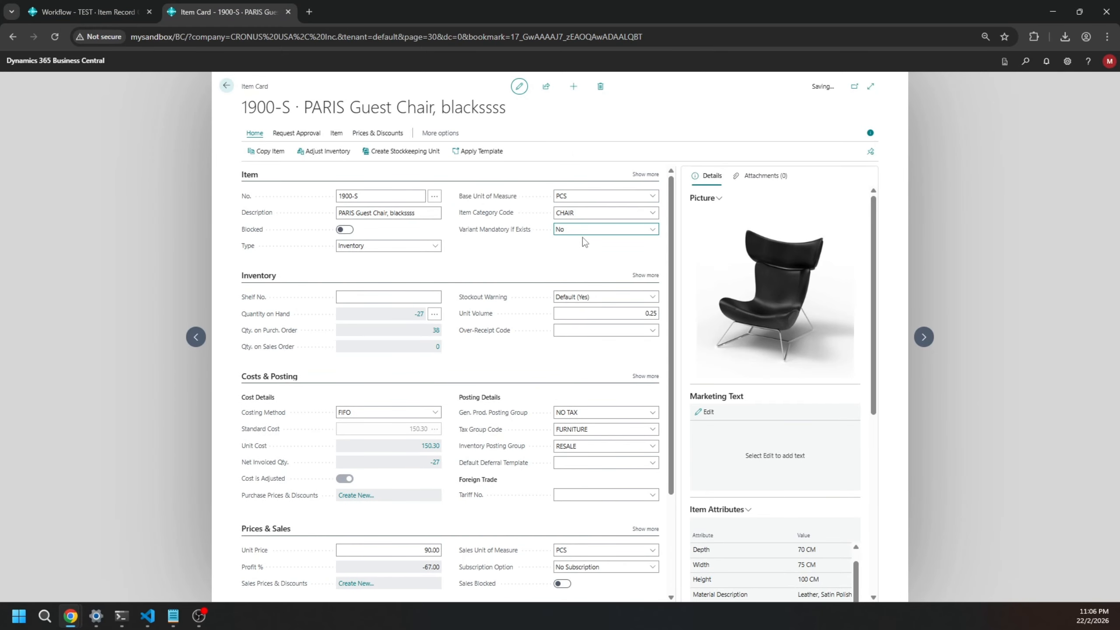
{"action": "left_click", "coordinate": [584, 229]}
{"action": "left_click", "coordinate": [586, 273]}
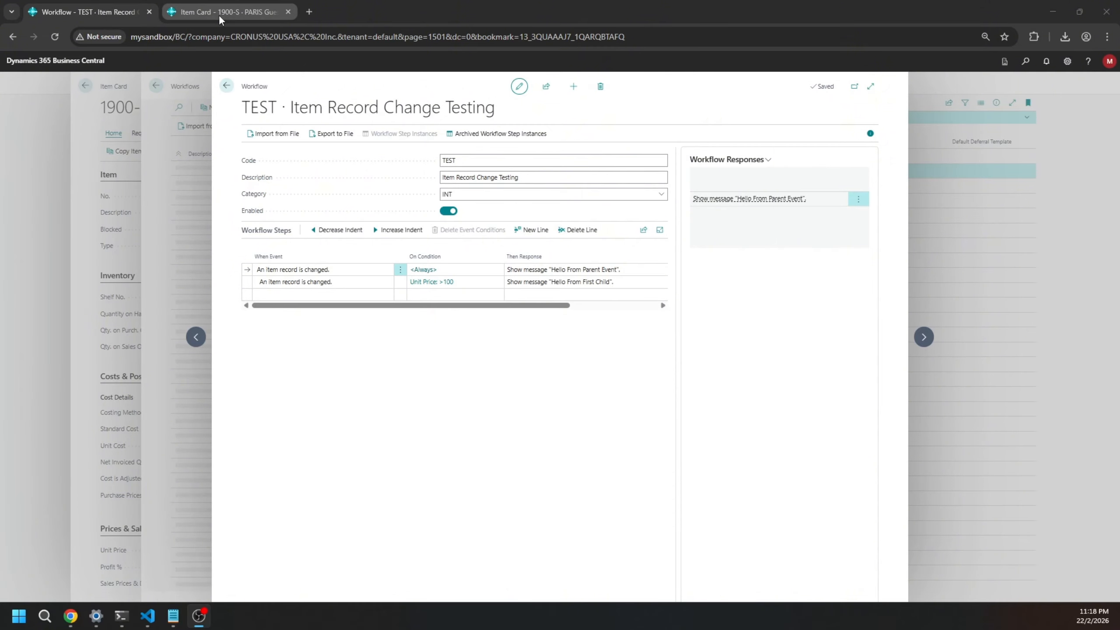
Retest the enabled workflow on item 1900-S by setting Variant Mandatory if Exists to Yes and back to No
{"action": "mouse_move", "coordinate": [219, 14]}
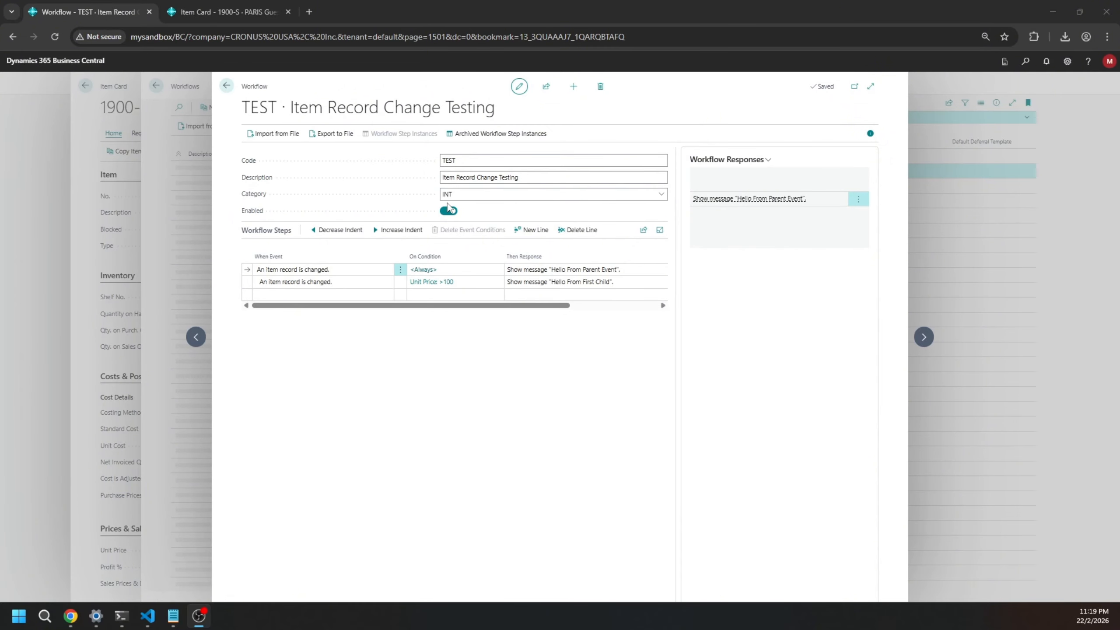
{"action": "left_click", "coordinate": [172, 8]}
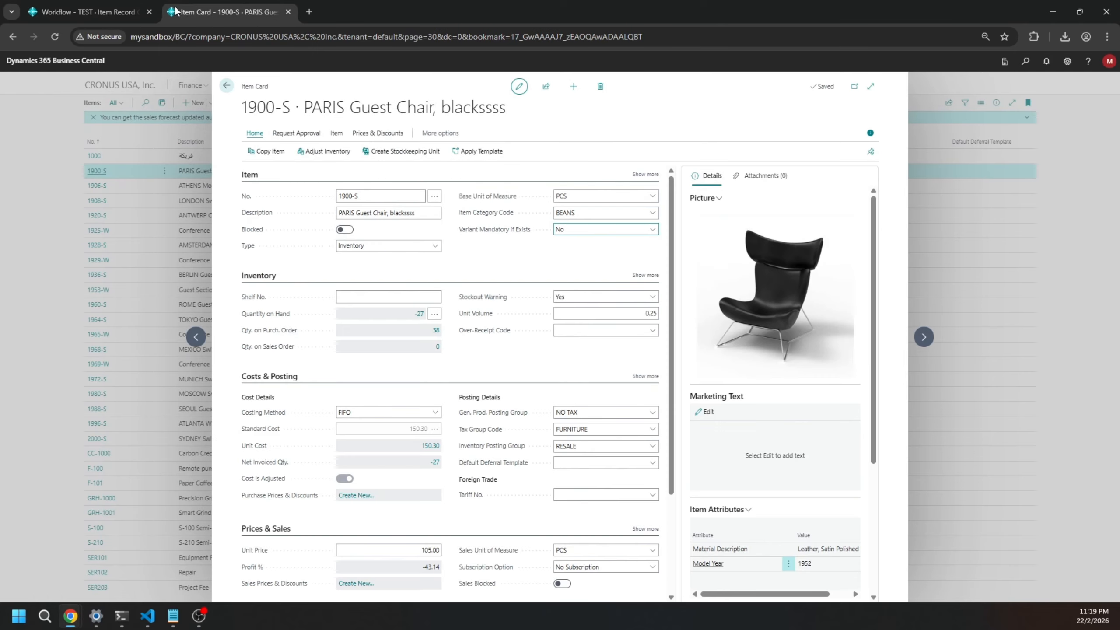
{"action": "left_click", "coordinate": [585, 239]}
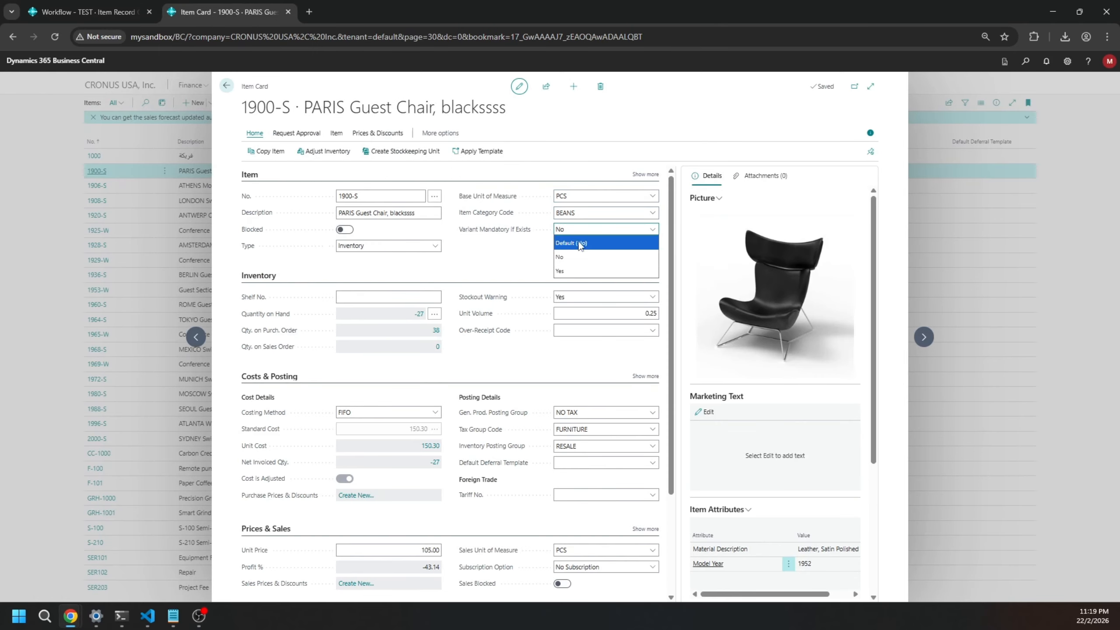
{"action": "left_click", "coordinate": [570, 267]}
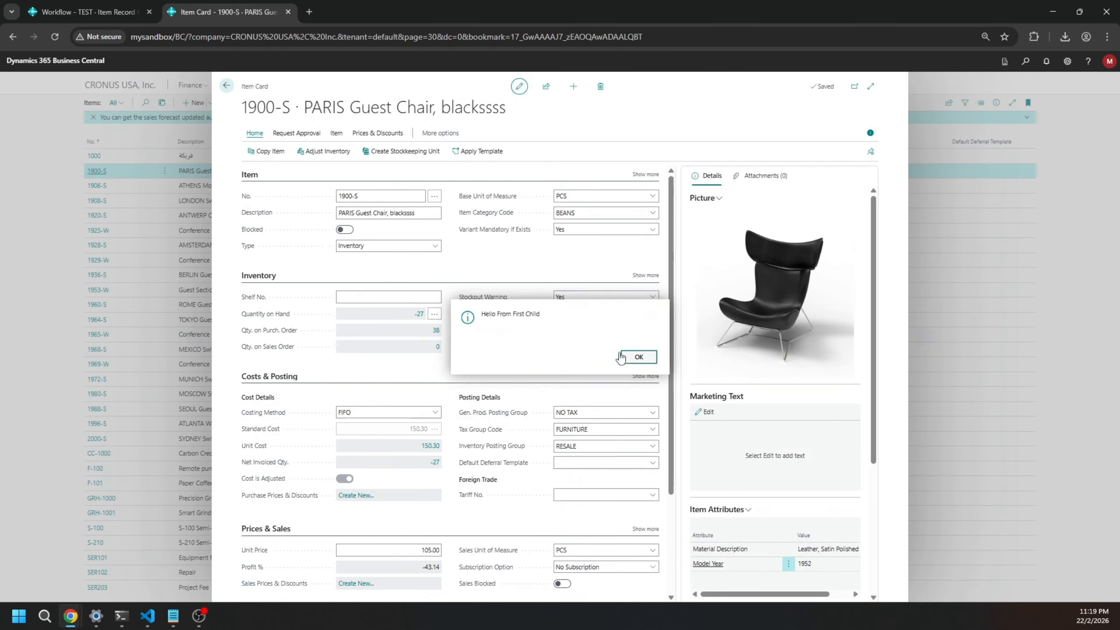
{"action": "left_click", "coordinate": [631, 358]}
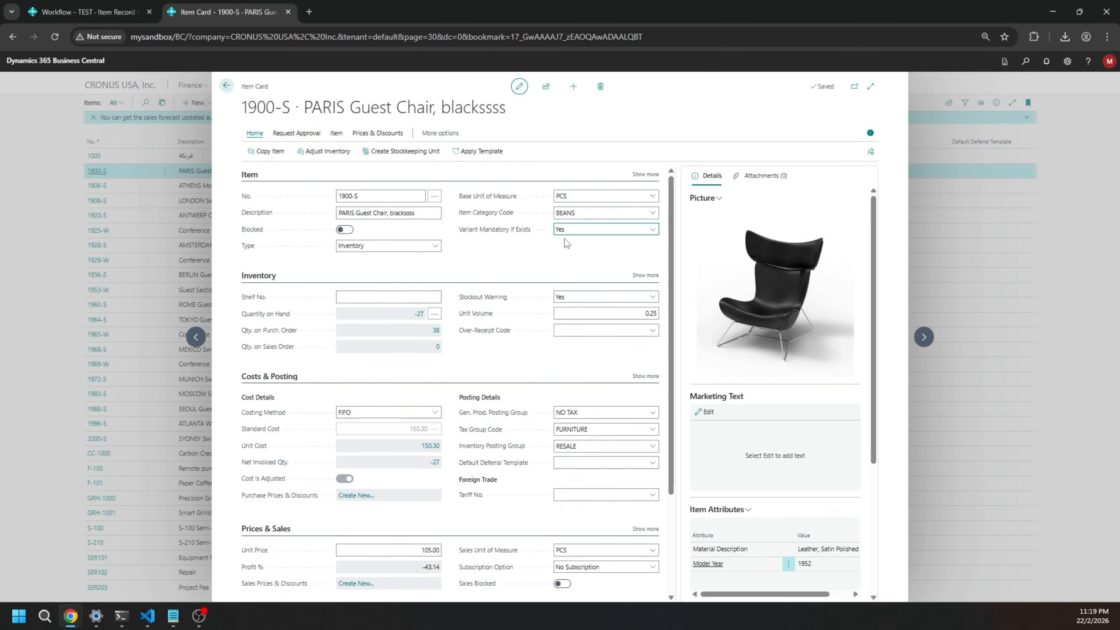
{"action": "left_click", "coordinate": [568, 229]}
{"action": "left_click", "coordinate": [560, 258]}
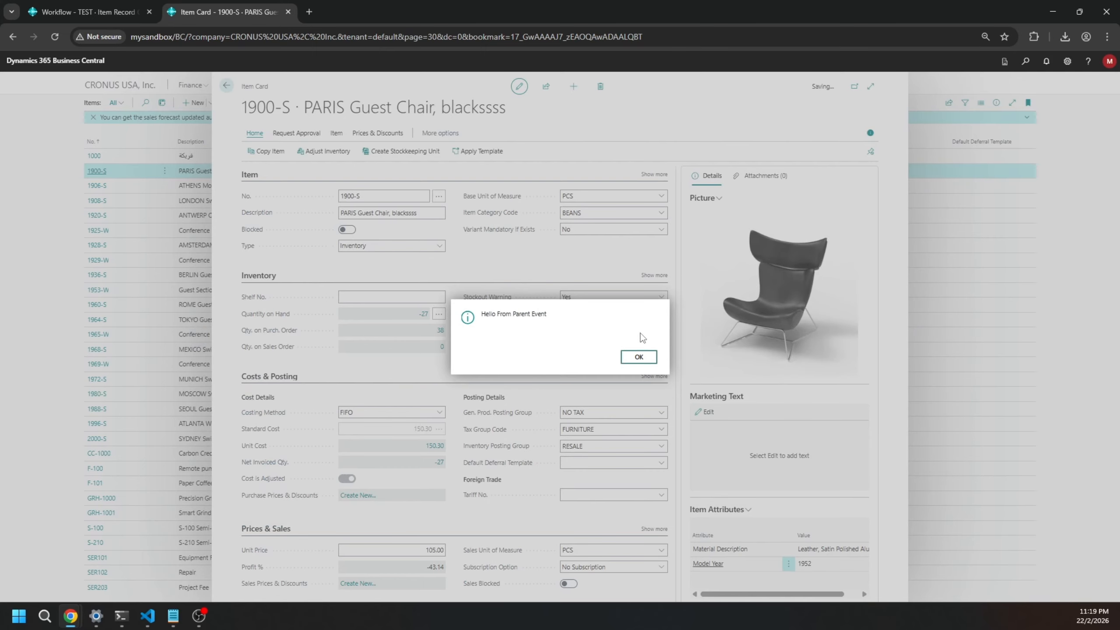
{"action": "left_click", "coordinate": [639, 358]}
Disable the TEST workflow and add a third step line with the event "An item record is changed."
{"action": "left_click", "coordinate": [95, 5]}
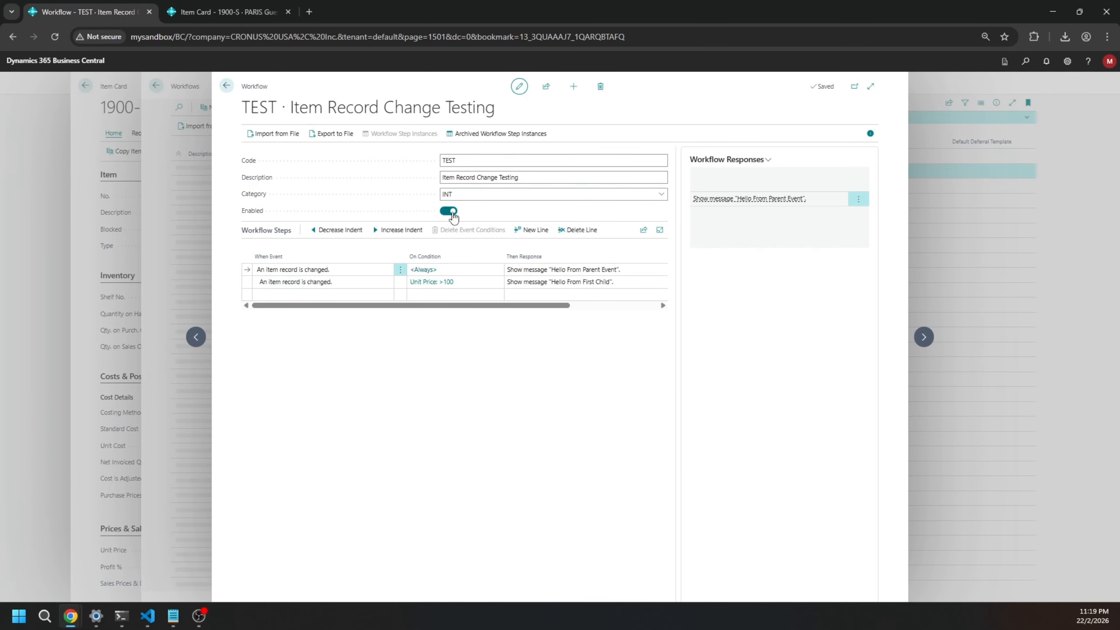
{"action": "left_click", "coordinate": [449, 212]}
{"action": "left_click", "coordinate": [292, 294]}
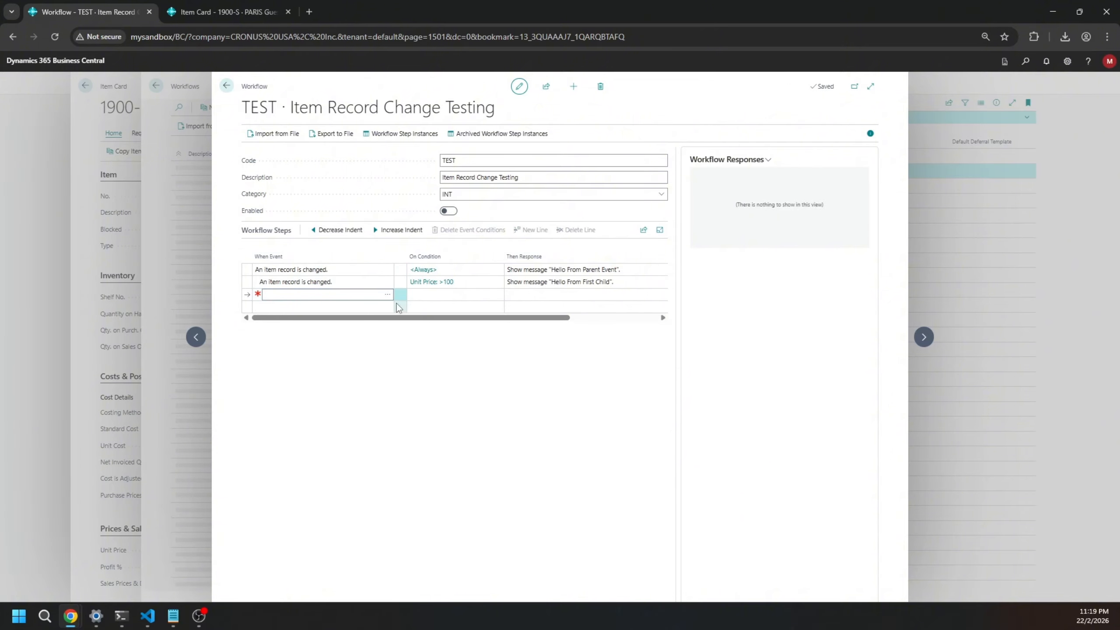
{"action": "left_click", "coordinate": [387, 295]}
{"action": "double_click", "coordinate": [443, 305]}
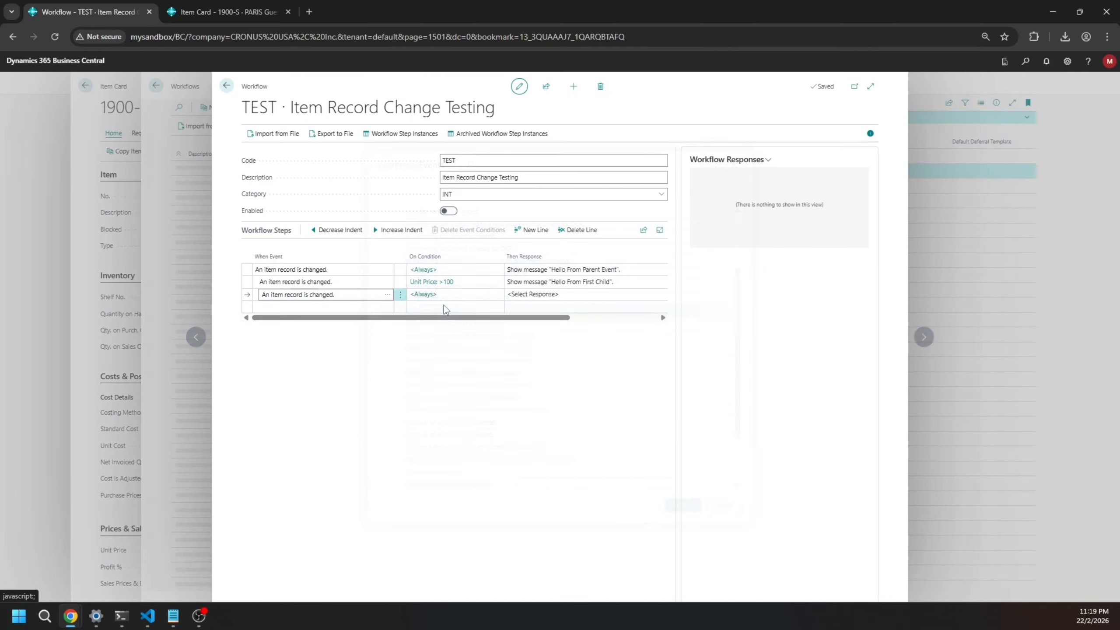
Give the new step a Show message response with the text "Hello From Second Child"
{"action": "left_click", "coordinate": [520, 295]}
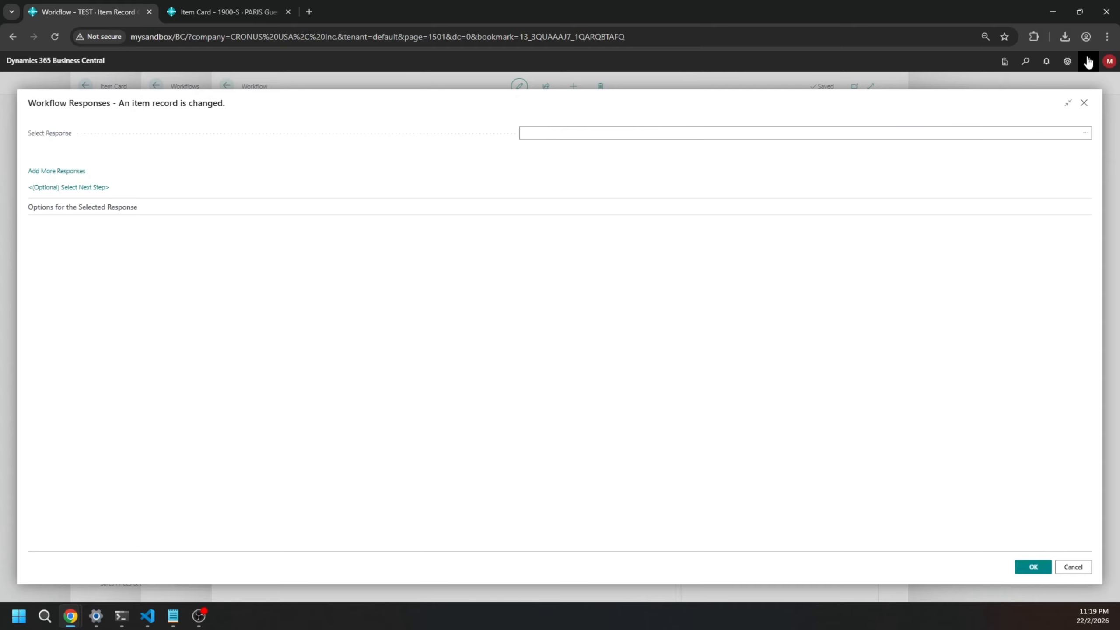
{"action": "left_click", "coordinate": [1085, 134]}
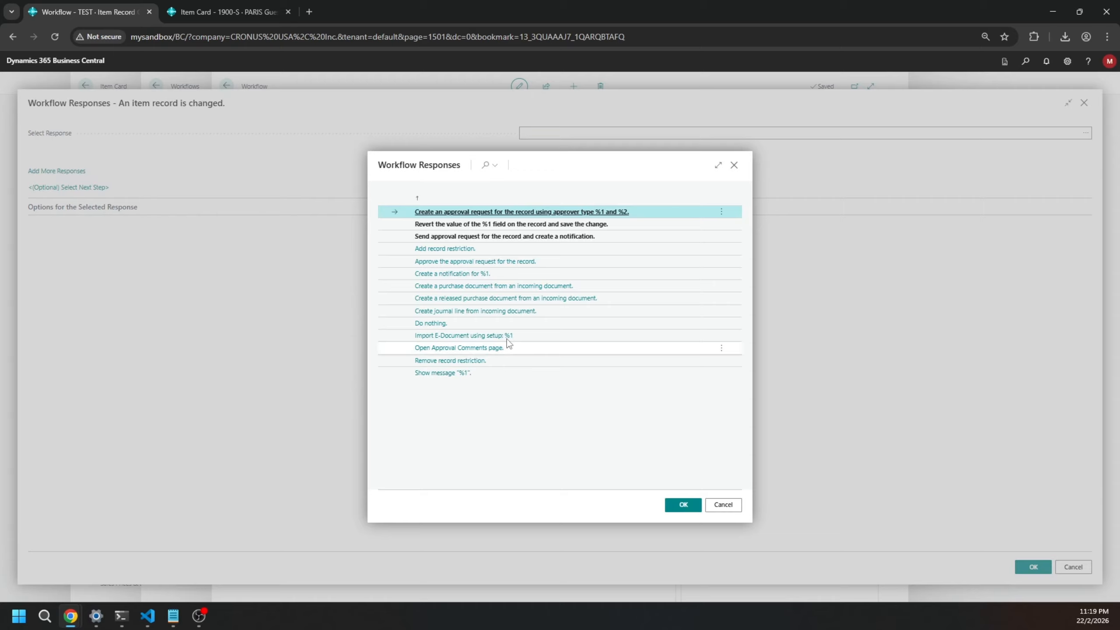
{"action": "double_click", "coordinate": [449, 373]}
{"action": "left_click", "coordinate": [598, 230]}
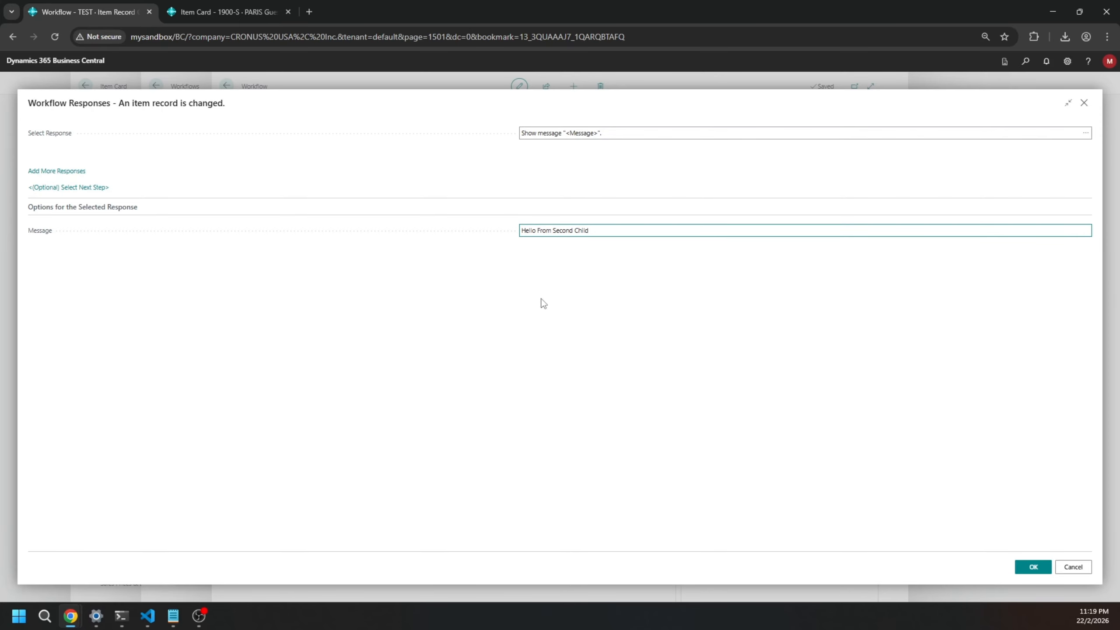
{"action": "left_click", "coordinate": [1021, 568]}
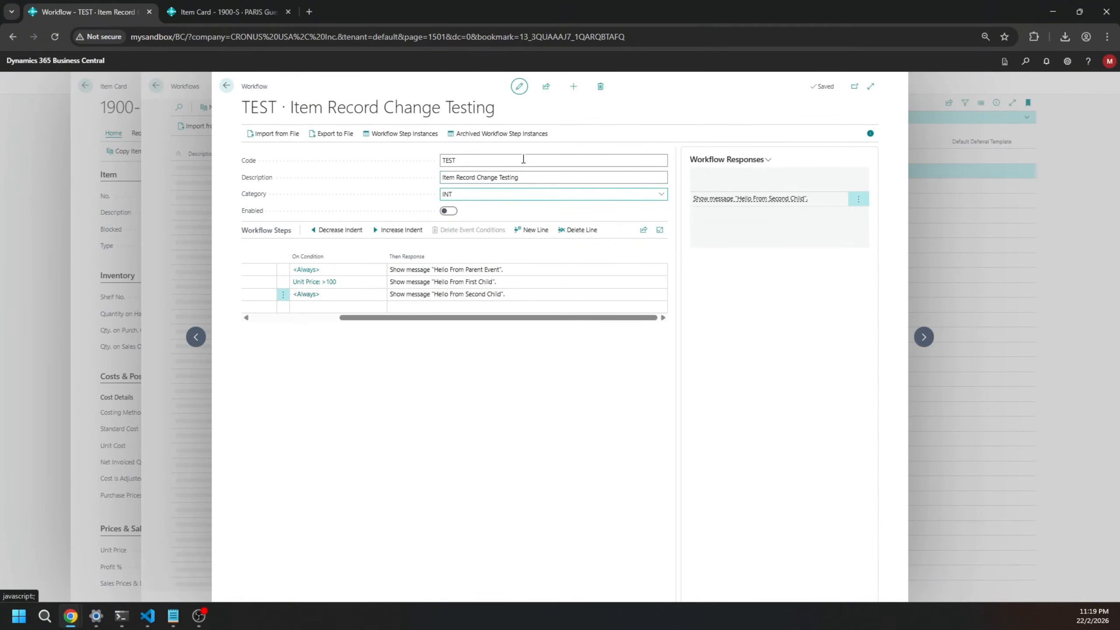
Check the two child event lines, and reopen Item Record Change Testing from the Workflows list
{"action": "left_click_drag", "start_coordinate": [400, 318], "coordinate": [316, 329]}
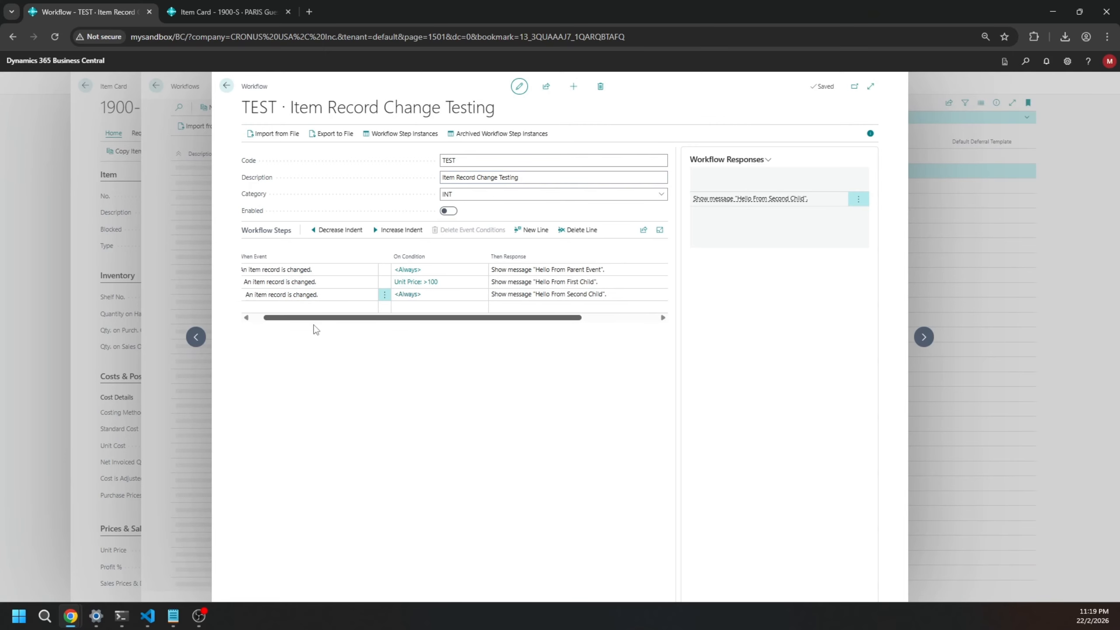
{"action": "left_click", "coordinate": [359, 282]}
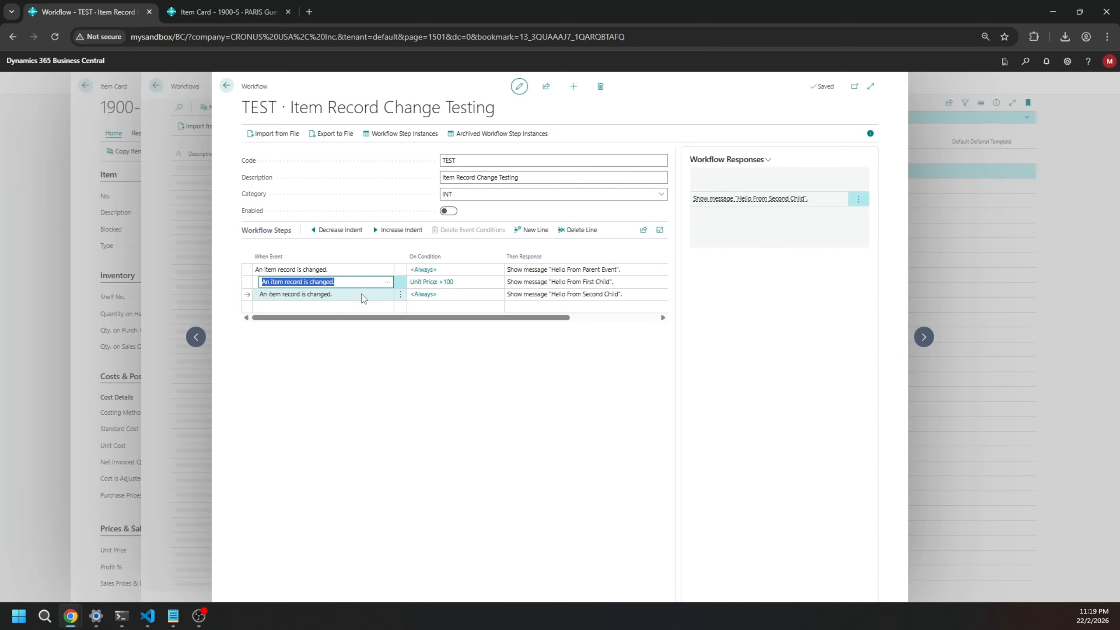
{"action": "left_click", "coordinate": [362, 294]}
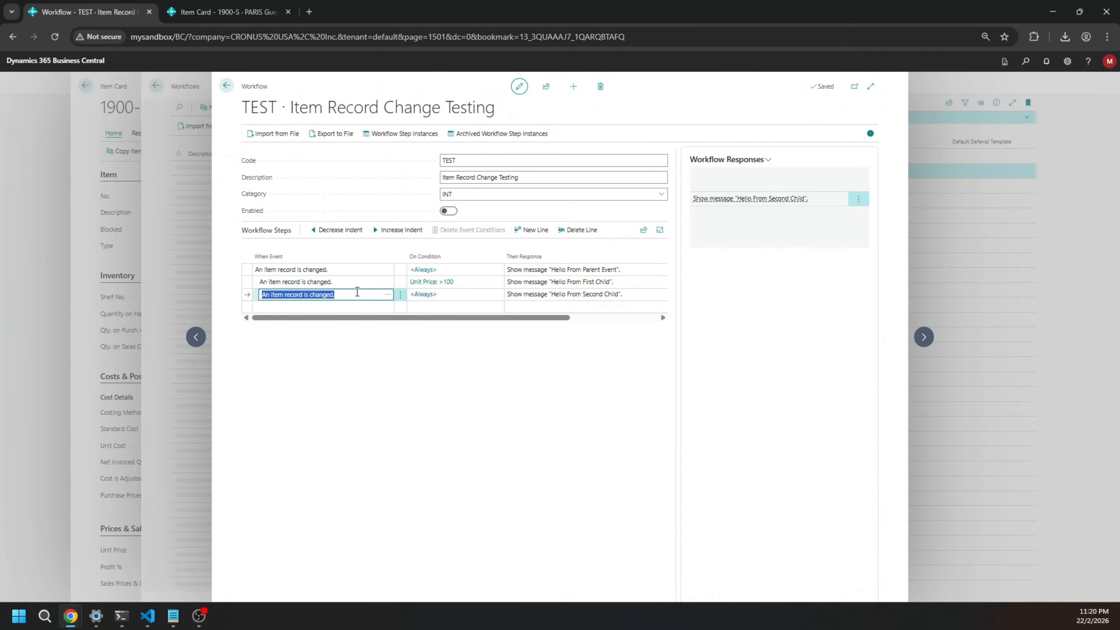
{"action": "left_click", "coordinate": [227, 86]}
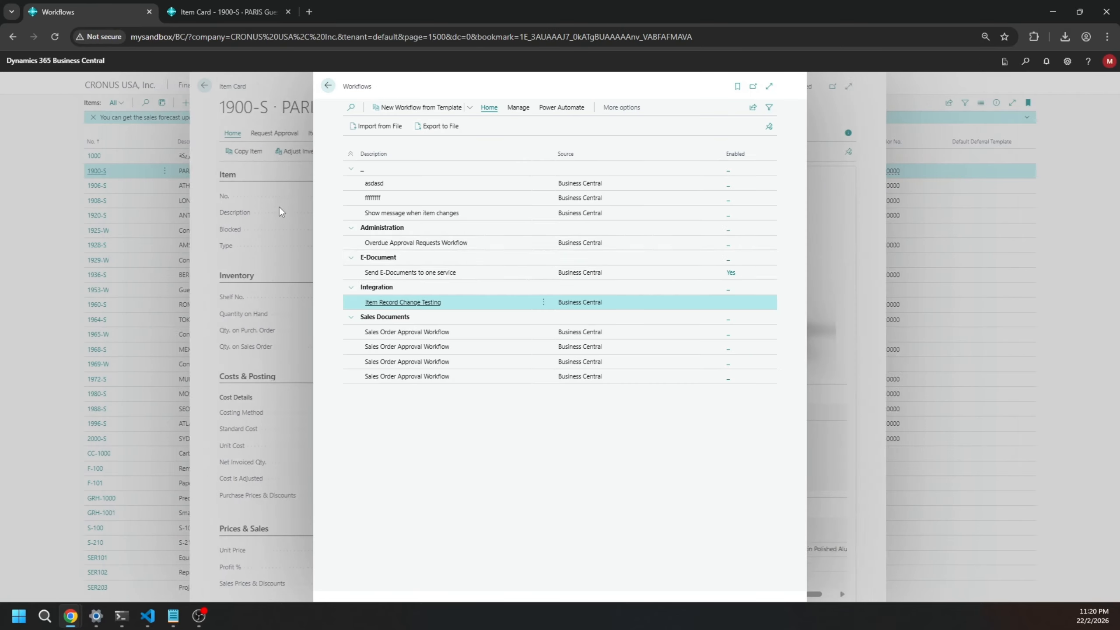
{"action": "left_click", "coordinate": [379, 305]}
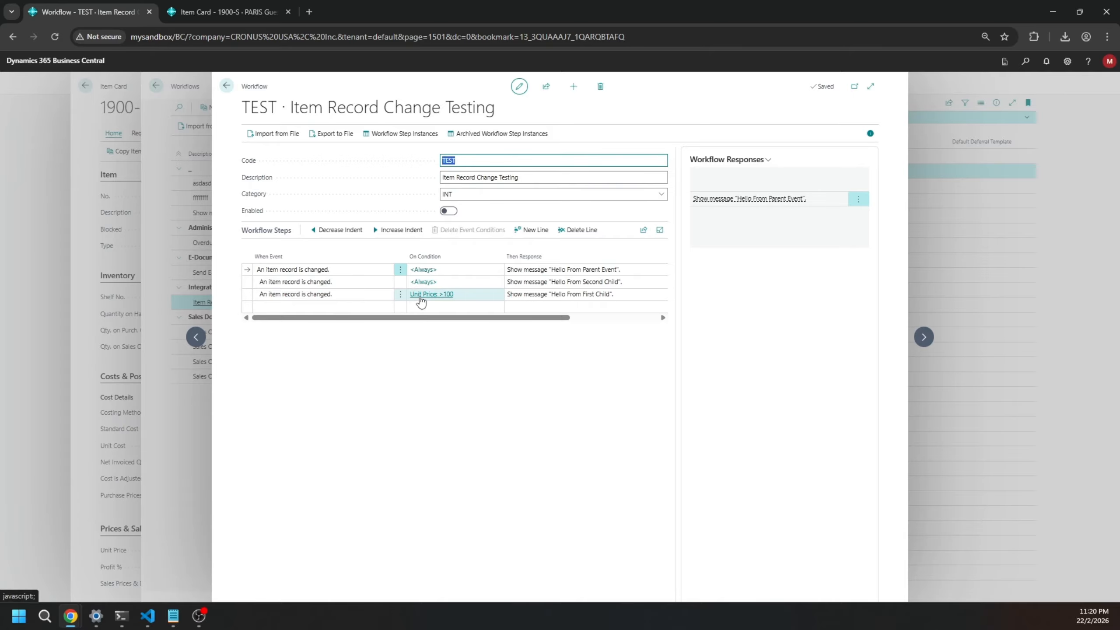
Enable the TEST workflow and test it by switching item 1900-S's Variant Mandatory if Exists to Yes and back to No
{"action": "left_click", "coordinate": [448, 212]}
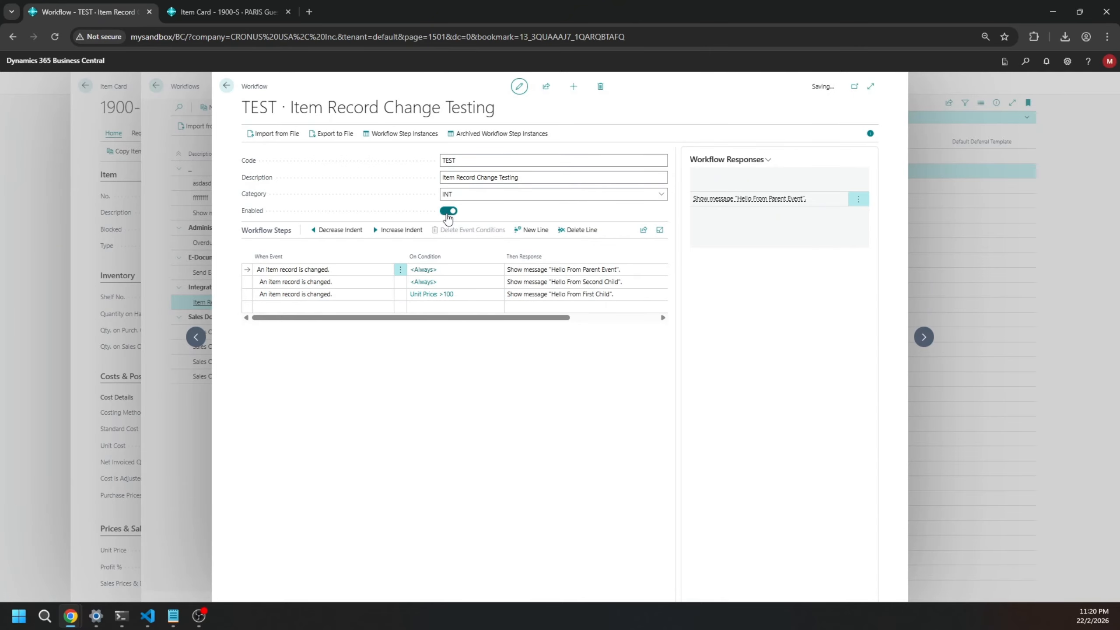
{"action": "left_click", "coordinate": [198, 12]}
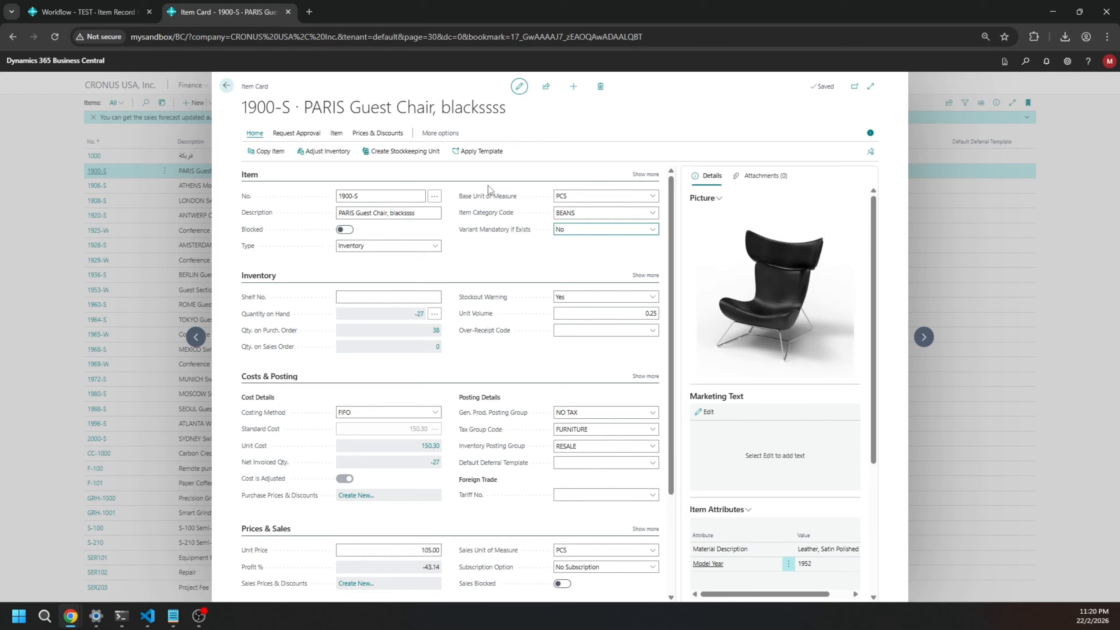
{"action": "left_click", "coordinate": [603, 233]}
{"action": "left_click", "coordinate": [583, 260]}
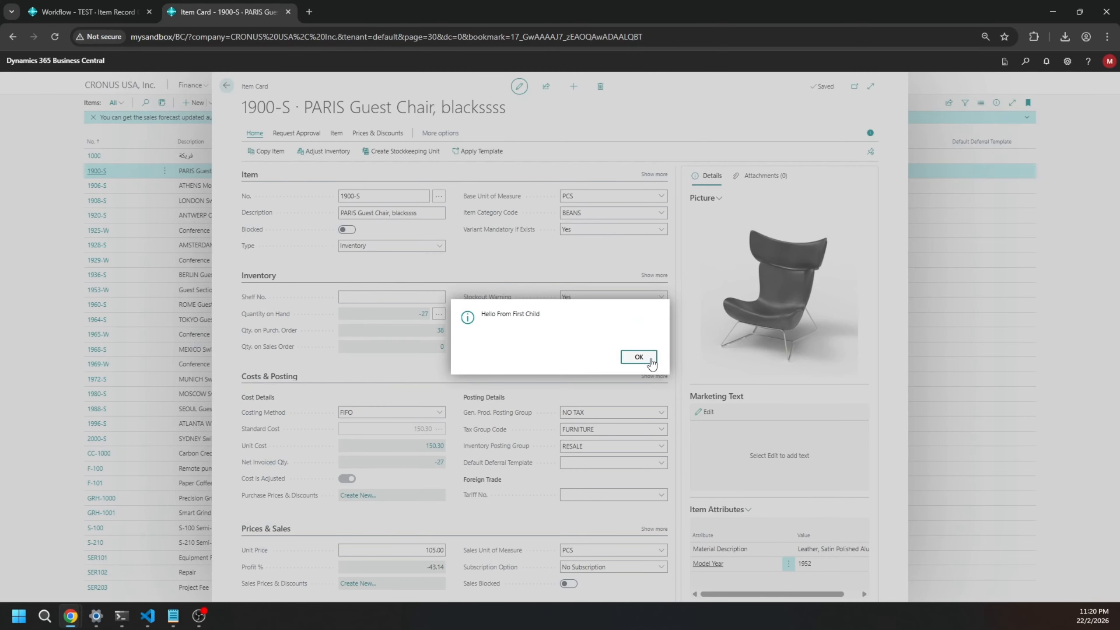
{"action": "left_click", "coordinate": [650, 362]}
{"action": "left_click", "coordinate": [572, 231]}
{"action": "left_click", "coordinate": [572, 268]}
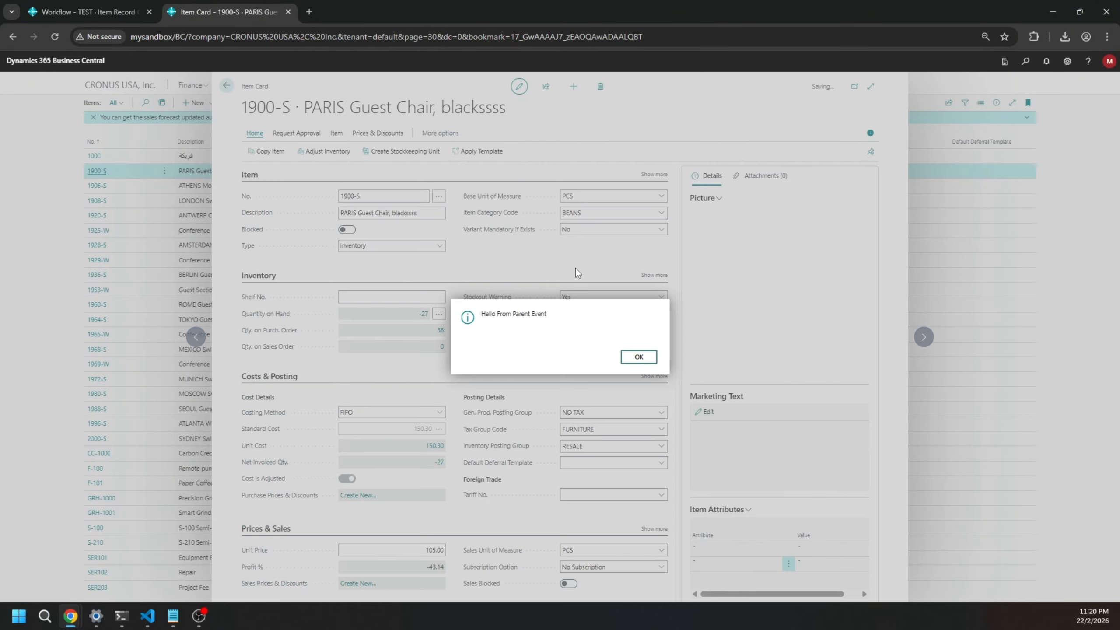
{"action": "left_click", "coordinate": [638, 356]}
Repeat the two-child test on item 1900-S, setting Variant Mandatory if Exists to Yes and No once more
{"action": "left_click", "coordinate": [574, 228]}
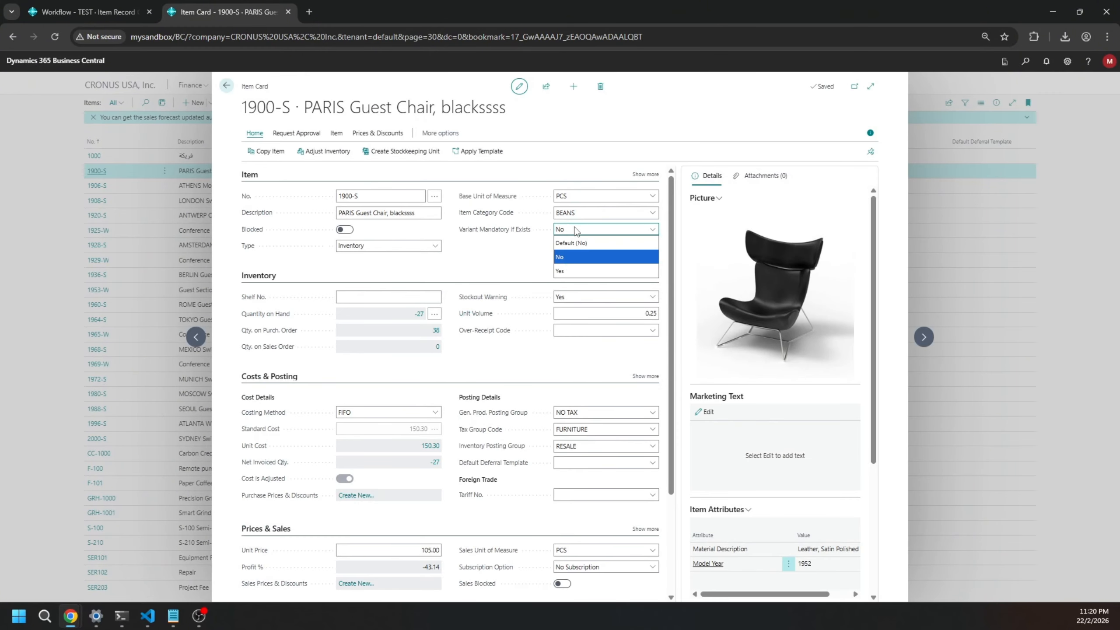
{"action": "left_click", "coordinate": [573, 271]}
{"action": "left_click", "coordinate": [643, 359]}
{"action": "left_click", "coordinate": [574, 229]}
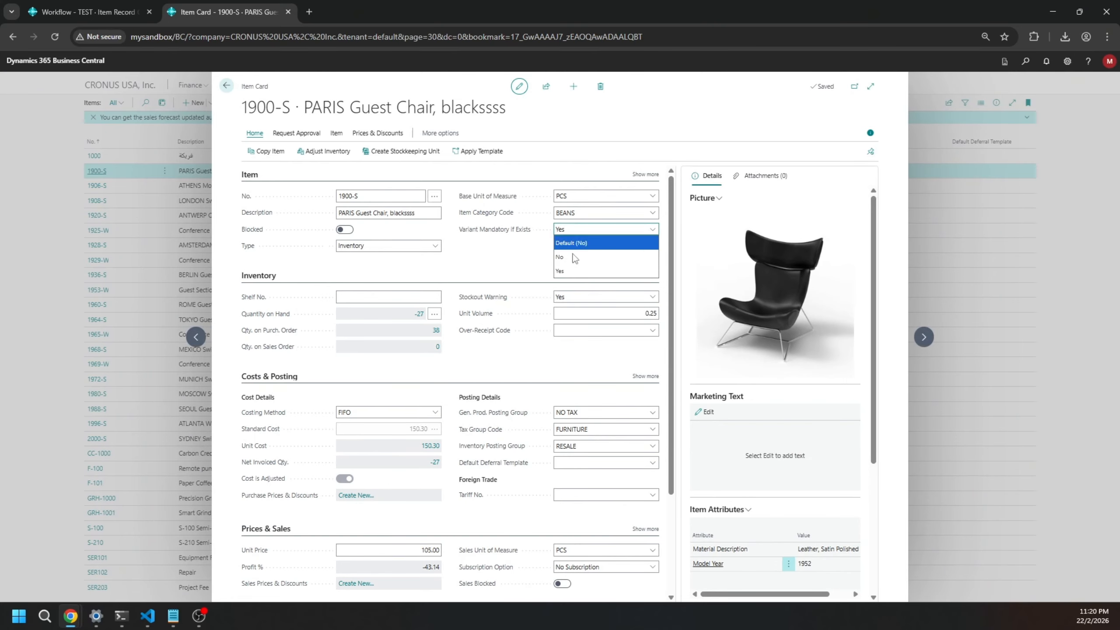
{"action": "left_click", "coordinate": [573, 257]}
{"action": "left_click", "coordinate": [639, 357]}
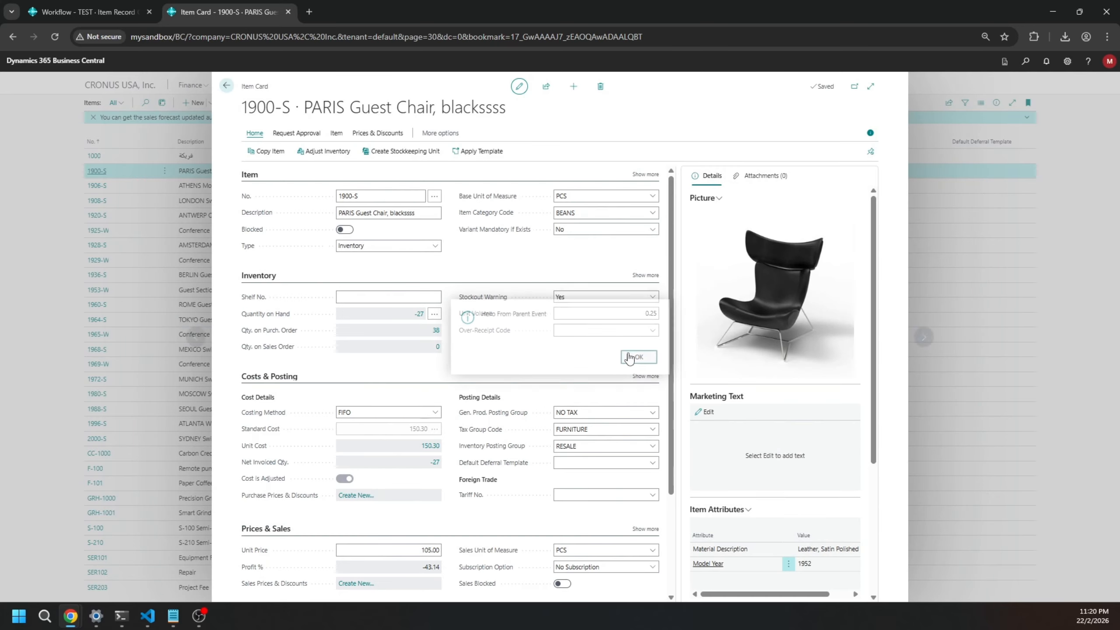
Review the order and conditions of the two child steps in the TEST workflow
{"action": "left_click", "coordinate": [79, 18]}
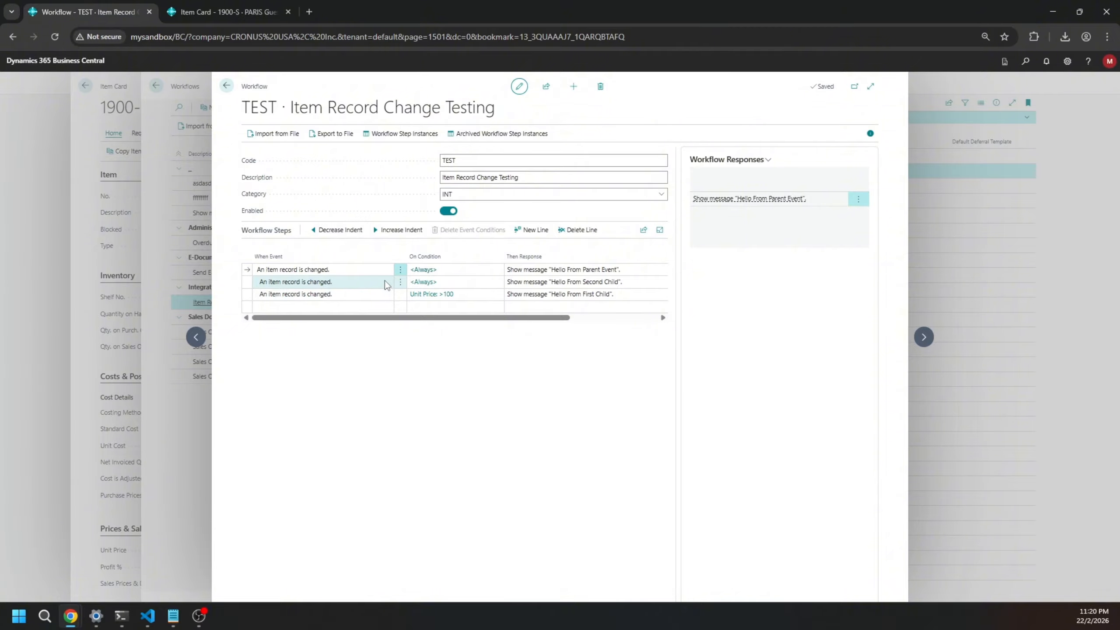
{"action": "left_click", "coordinate": [375, 305]}
{"action": "left_click", "coordinate": [343, 298]}
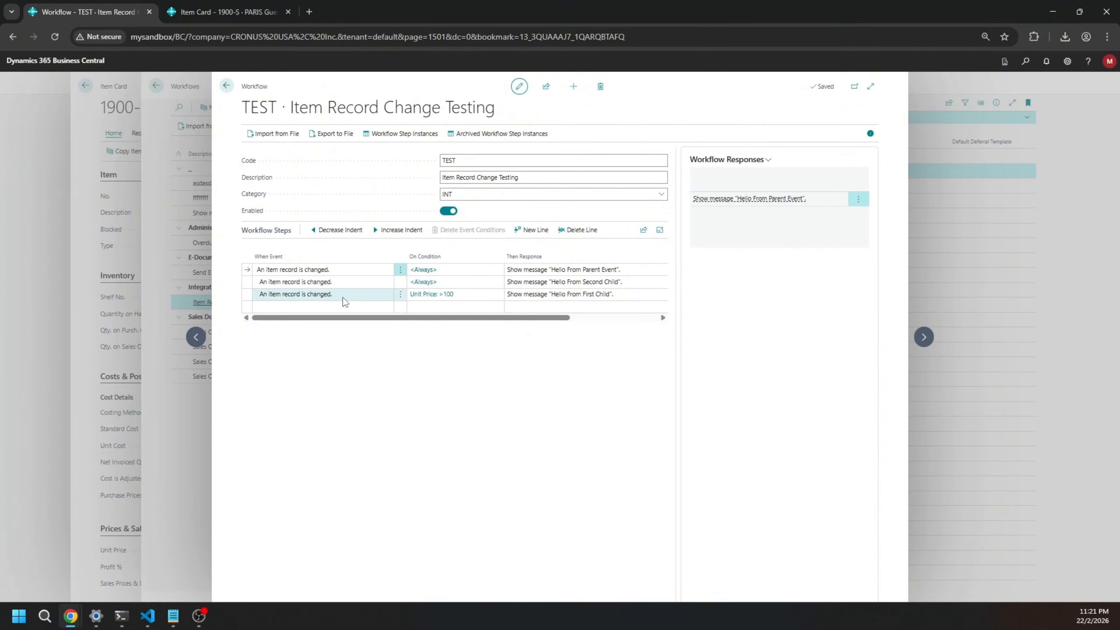
{"action": "left_click", "coordinate": [424, 297]}
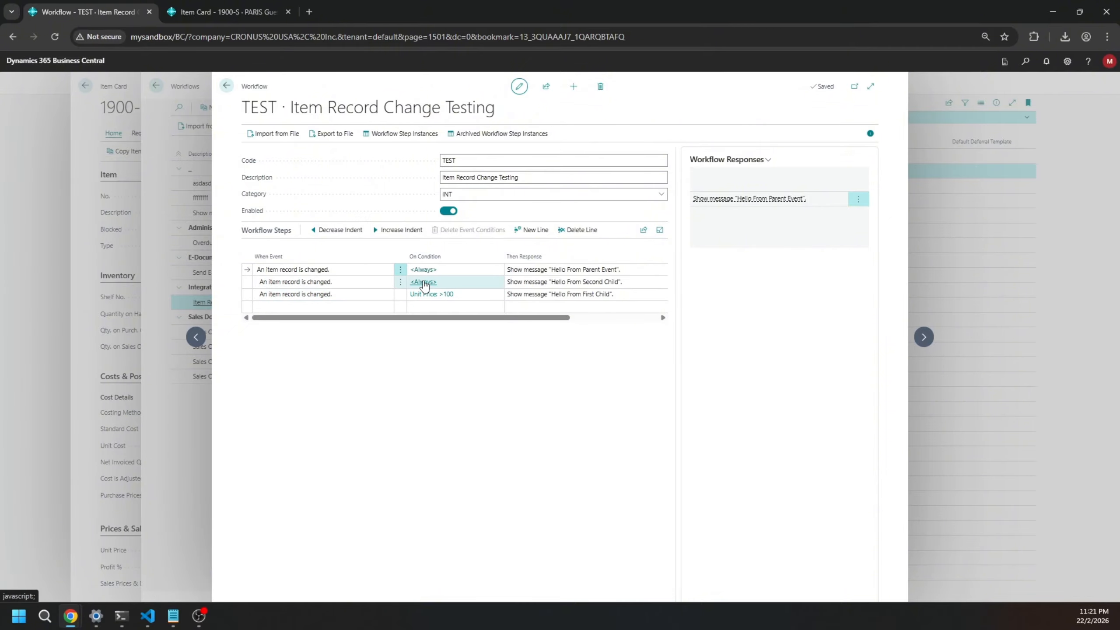
{"action": "left_click", "coordinate": [422, 282]}
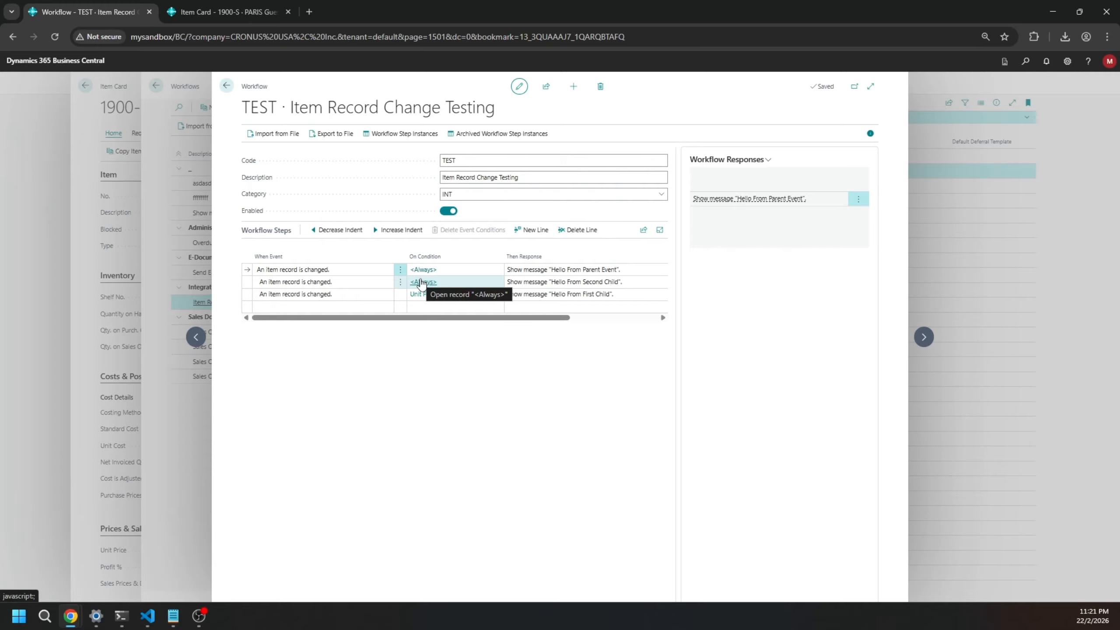
Disable the TEST workflow and delete the "Hello From Second Child" step line
{"action": "left_click", "coordinate": [400, 281]}
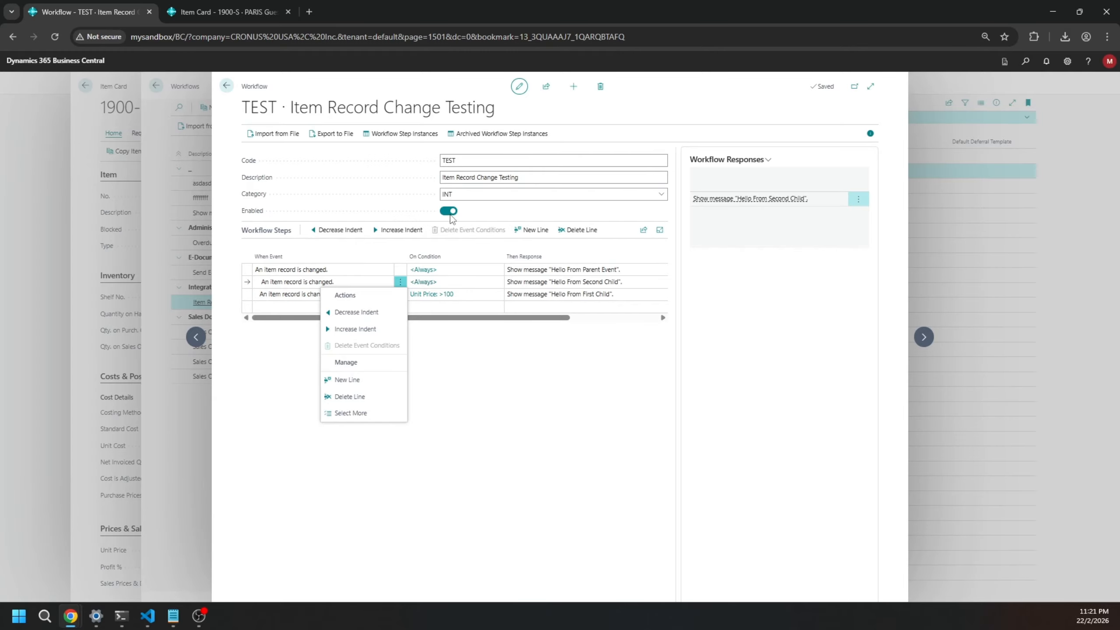
{"action": "left_click", "coordinate": [449, 212]}
{"action": "left_click", "coordinate": [400, 281]}
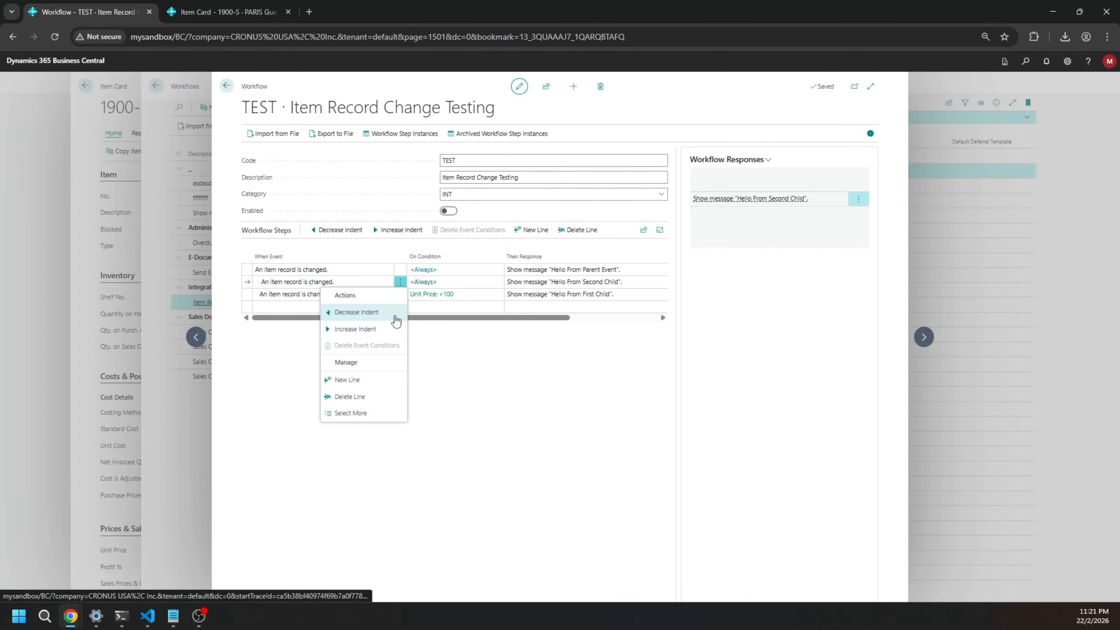
{"action": "left_click", "coordinate": [356, 396]}
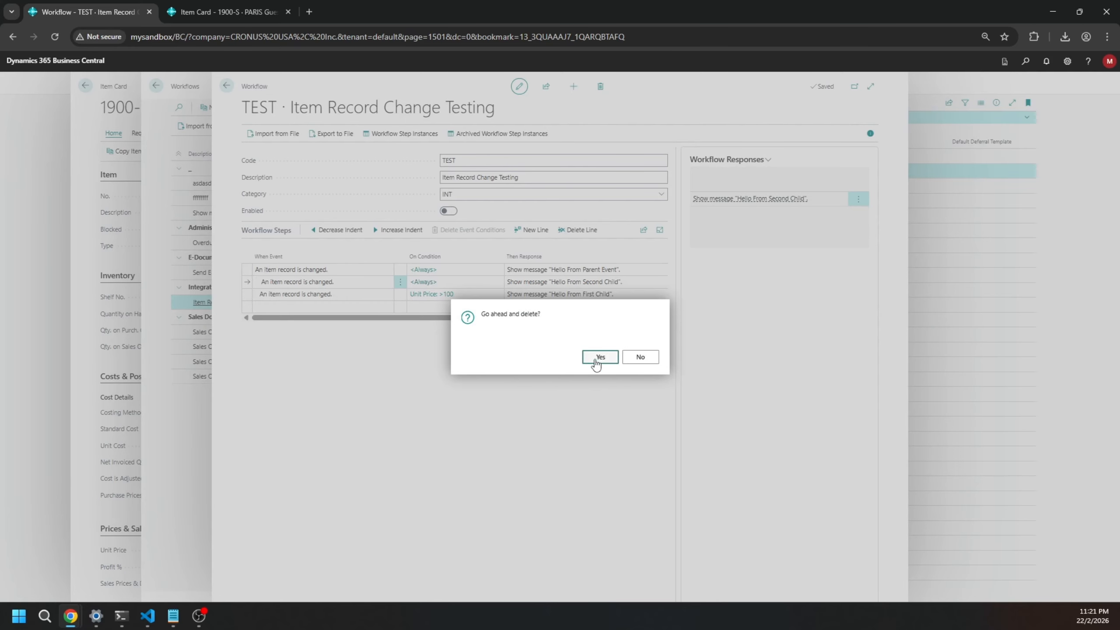
{"action": "left_click", "coordinate": [596, 363]}
Add a child step to the TEST workflow for "An item record is changed." with the condition Item Category Code CM
{"action": "left_click", "coordinate": [360, 296]}
{"action": "left_click", "coordinate": [391, 295]}
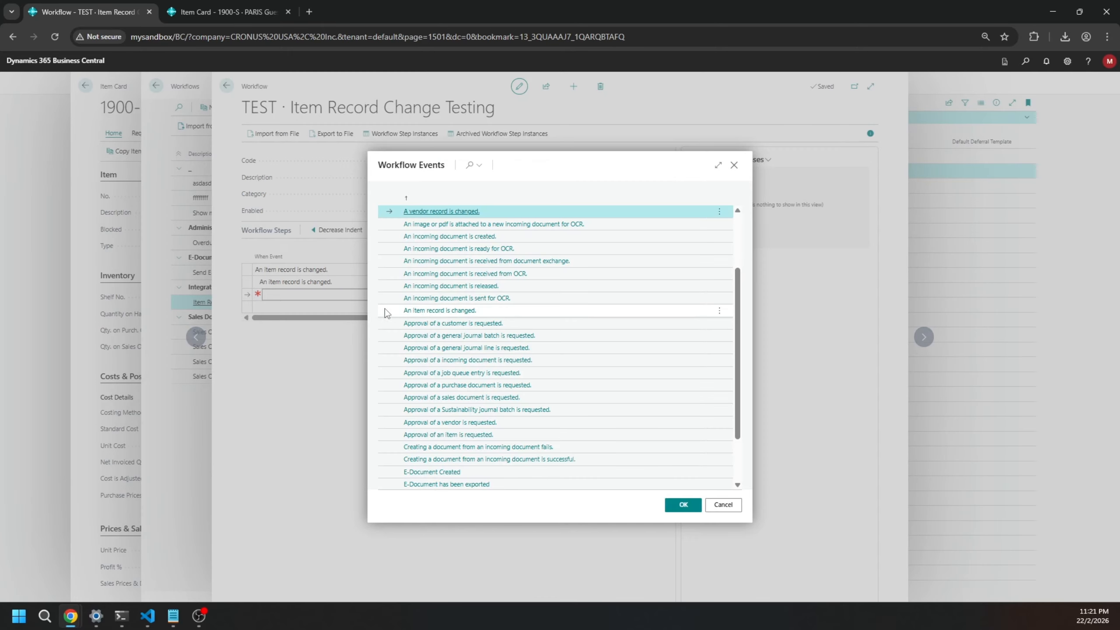
{"action": "double_click", "coordinate": [420, 310]}
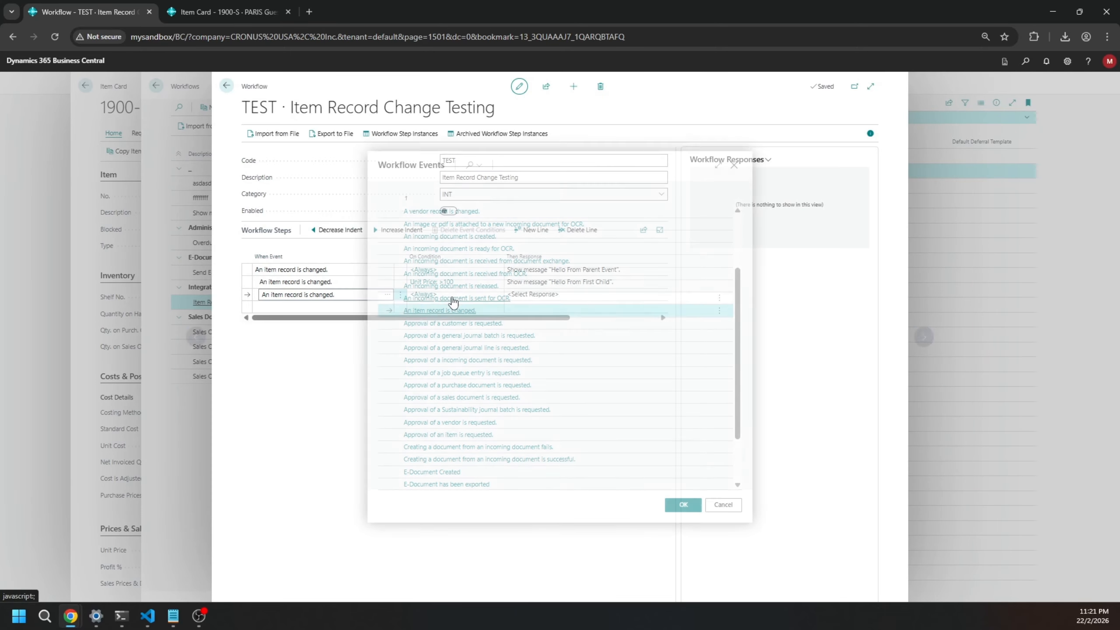
{"action": "left_click", "coordinate": [419, 295]}
{"action": "left_click", "coordinate": [671, 349]}
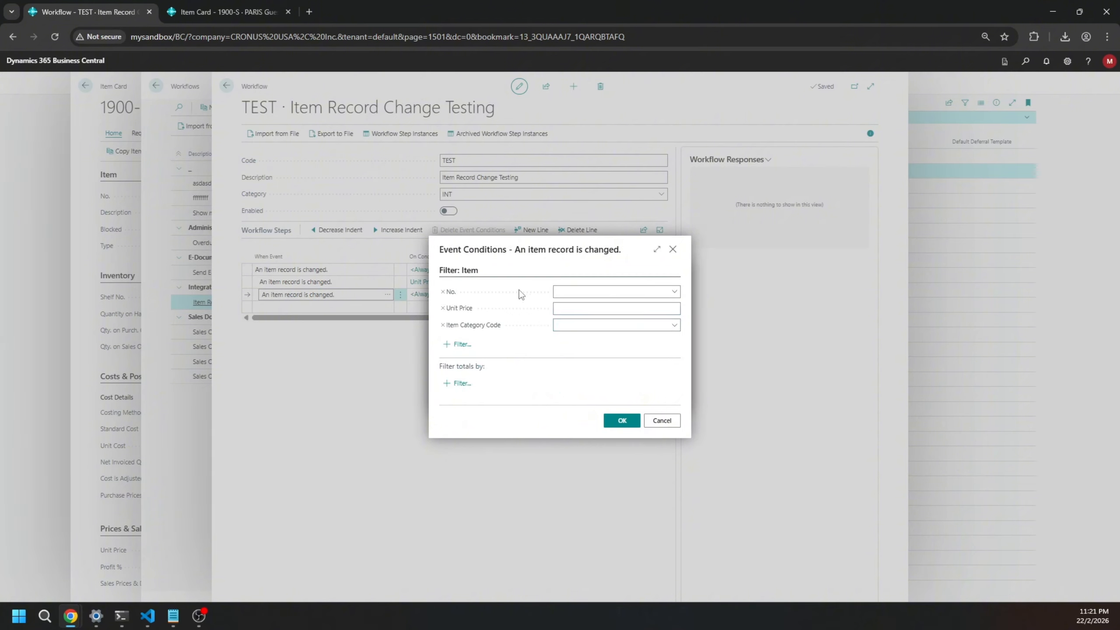
{"action": "left_click", "coordinate": [635, 309]}
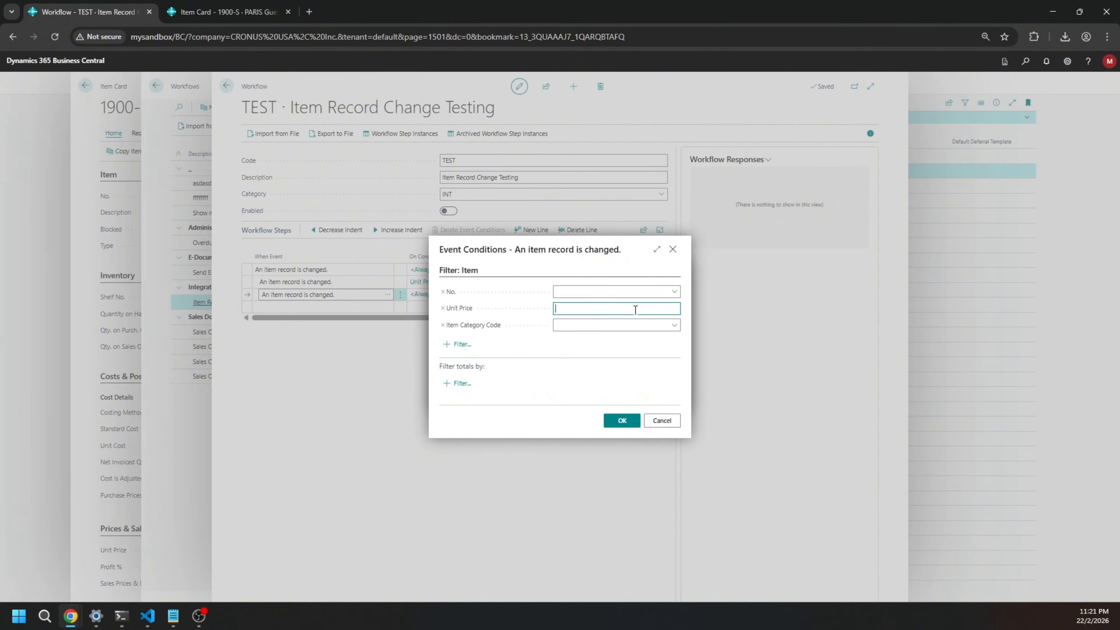
{"action": "left_click", "coordinate": [599, 326]}
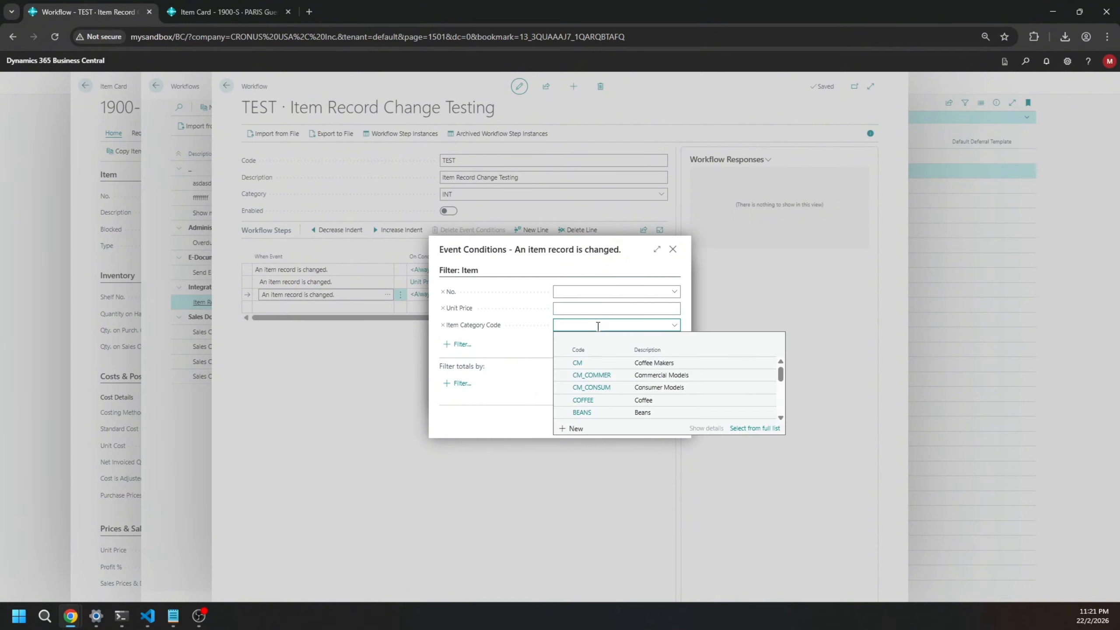
{"action": "left_click", "coordinate": [579, 363]}
{"action": "left_click", "coordinate": [621, 420]}
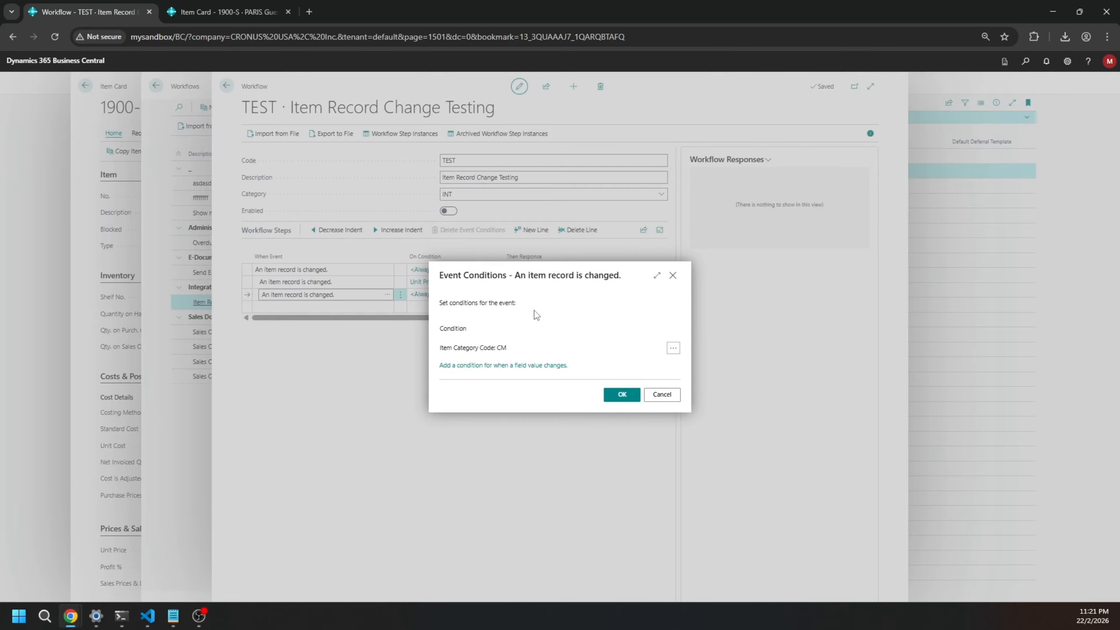
{"action": "left_click", "coordinate": [622, 394]}
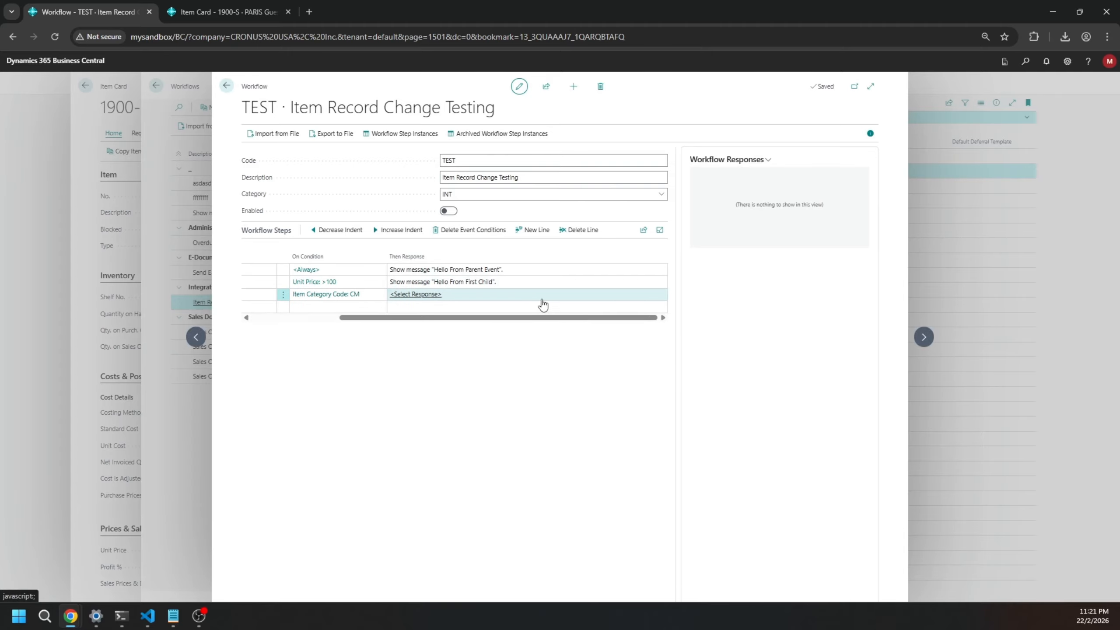
Set the new CM child step's response to show the message "Hello From Second Child"
{"action": "left_click", "coordinate": [439, 297]}
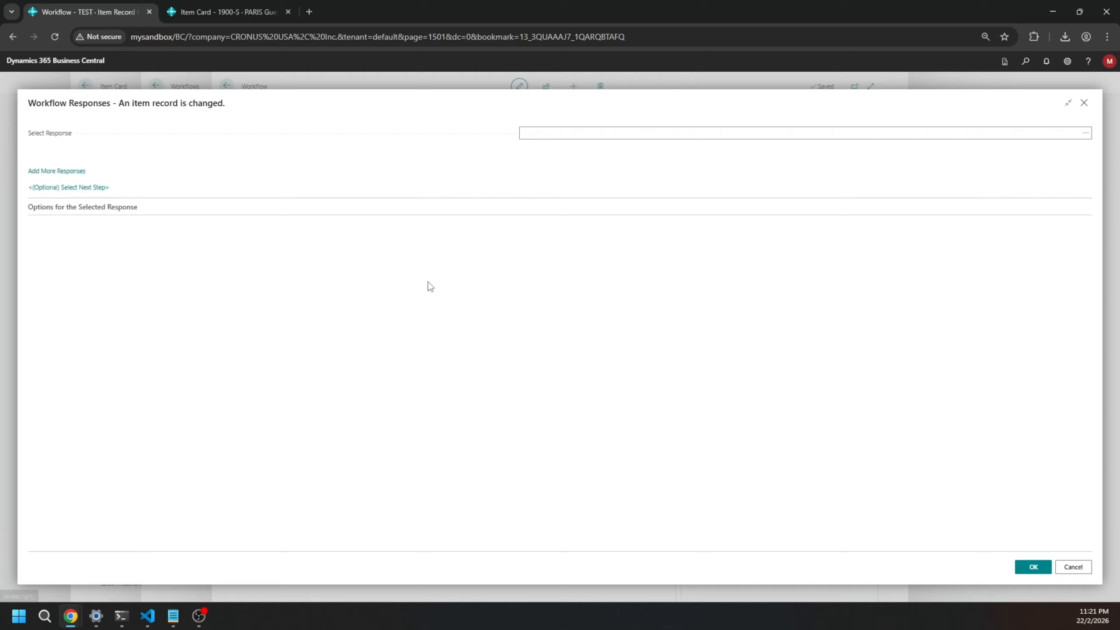
{"action": "left_click", "coordinate": [651, 133]}
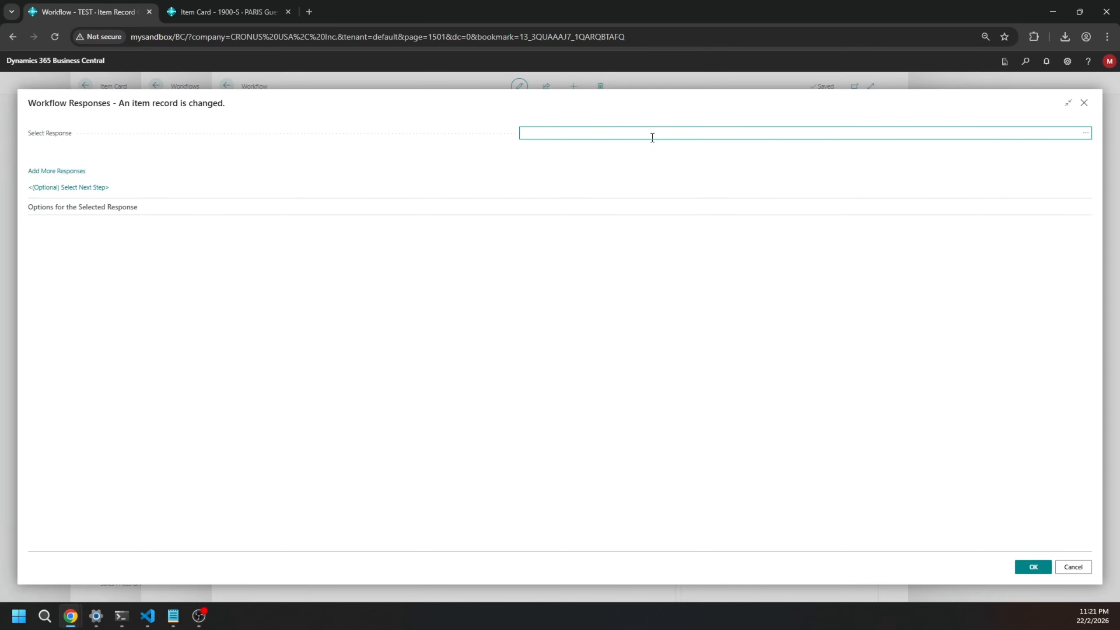
{"action": "left_click", "coordinate": [1085, 133]}
{"action": "left_click", "coordinate": [435, 373]}
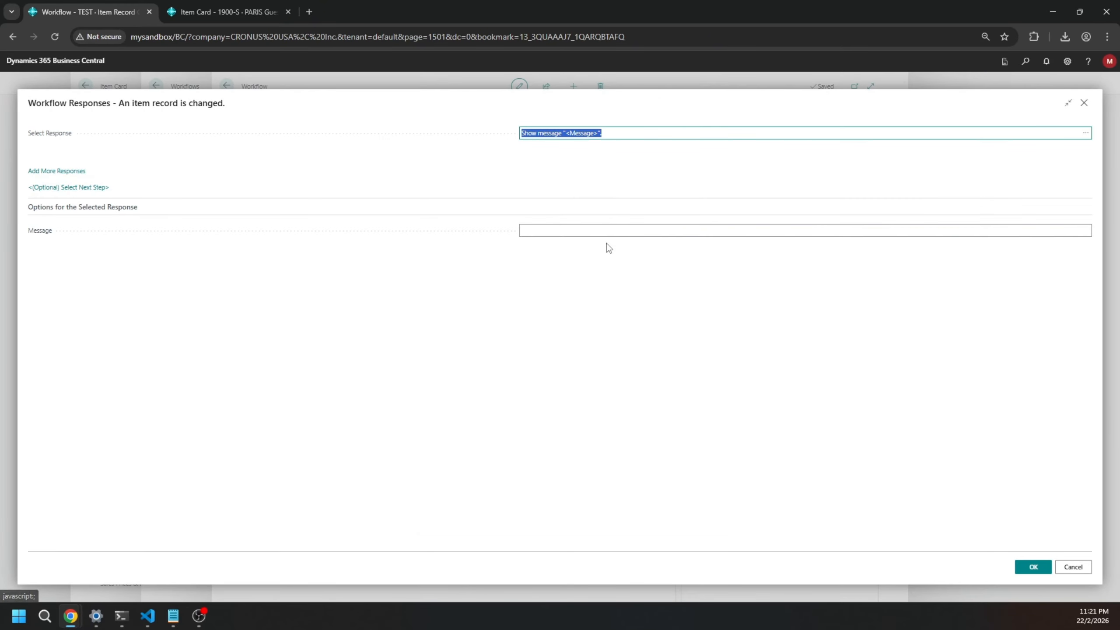
{"action": "left_click", "coordinate": [589, 231]}
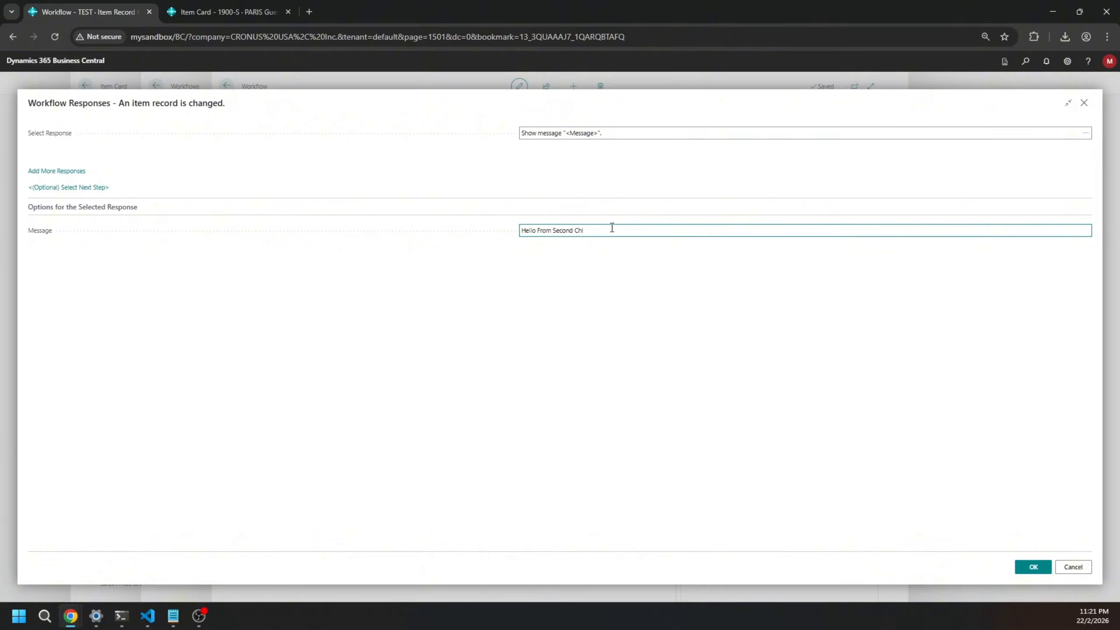
{"action": "key", "text": "shift+Tab"}
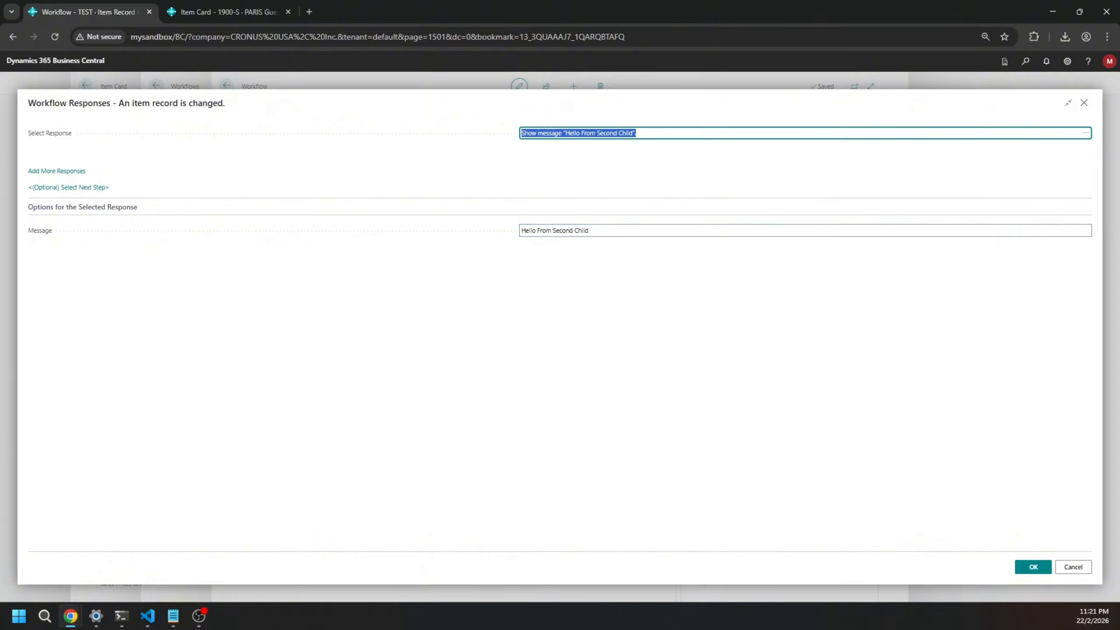
{"action": "left_click", "coordinate": [1031, 569]}
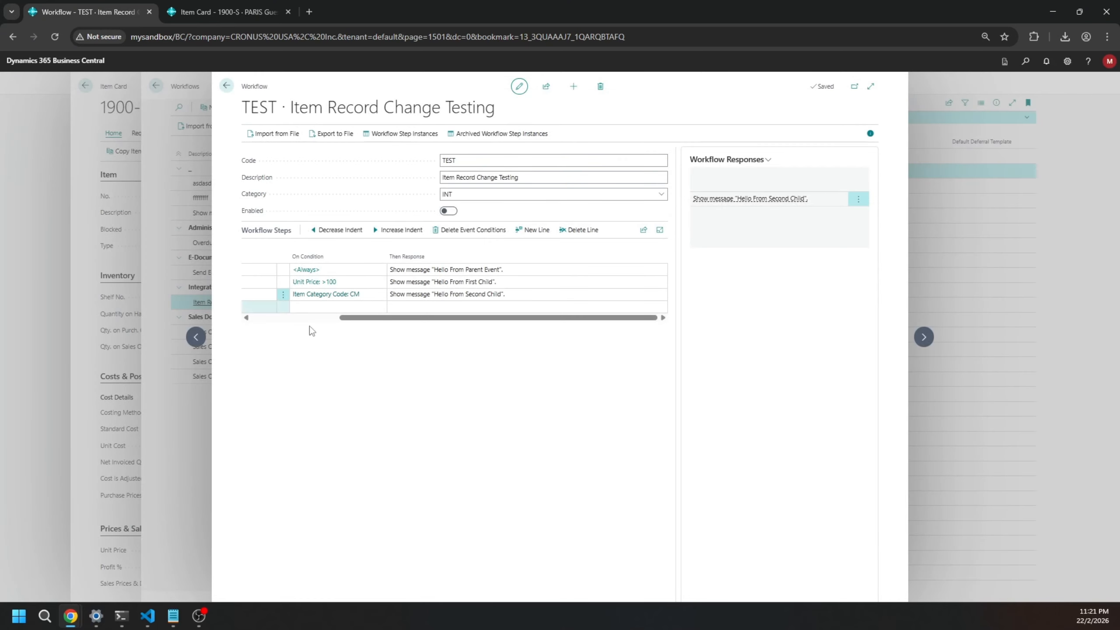
Close and reopen the TEST workflow to check the order of its two child steps
{"action": "left_click", "coordinate": [323, 305]}
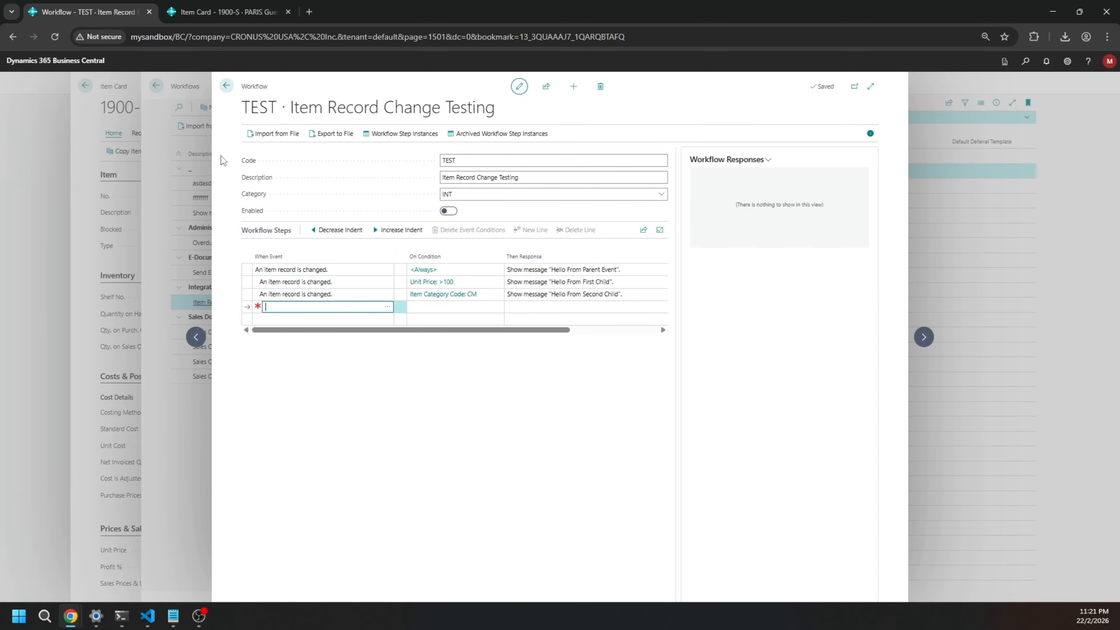
{"action": "left_click", "coordinate": [226, 85]}
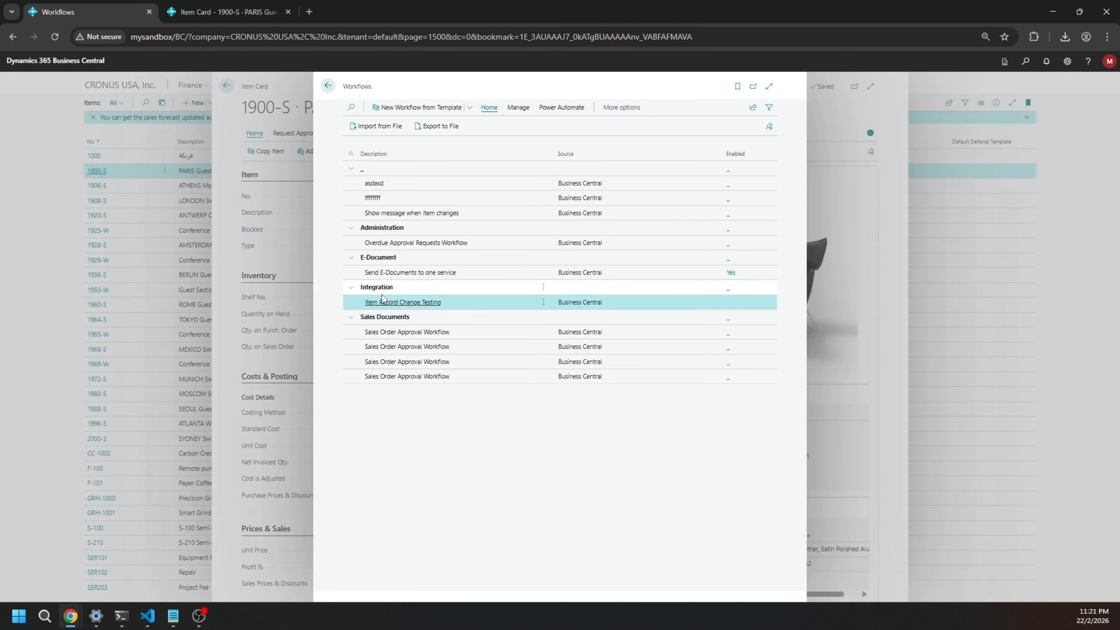
{"action": "left_click", "coordinate": [385, 299]}
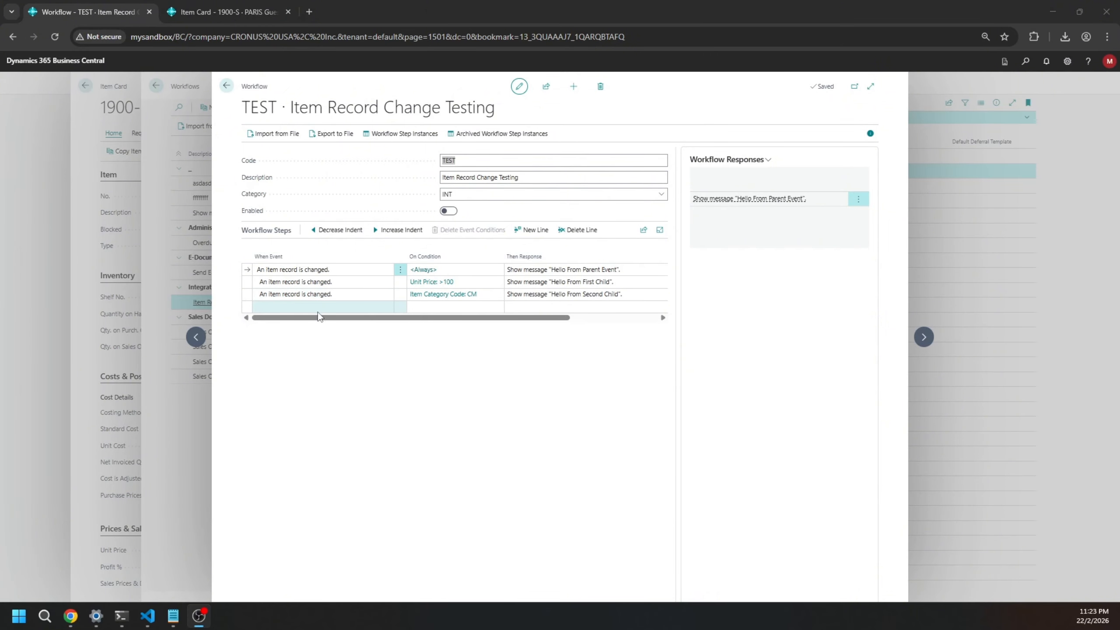
{"action": "left_click", "coordinate": [277, 325]}
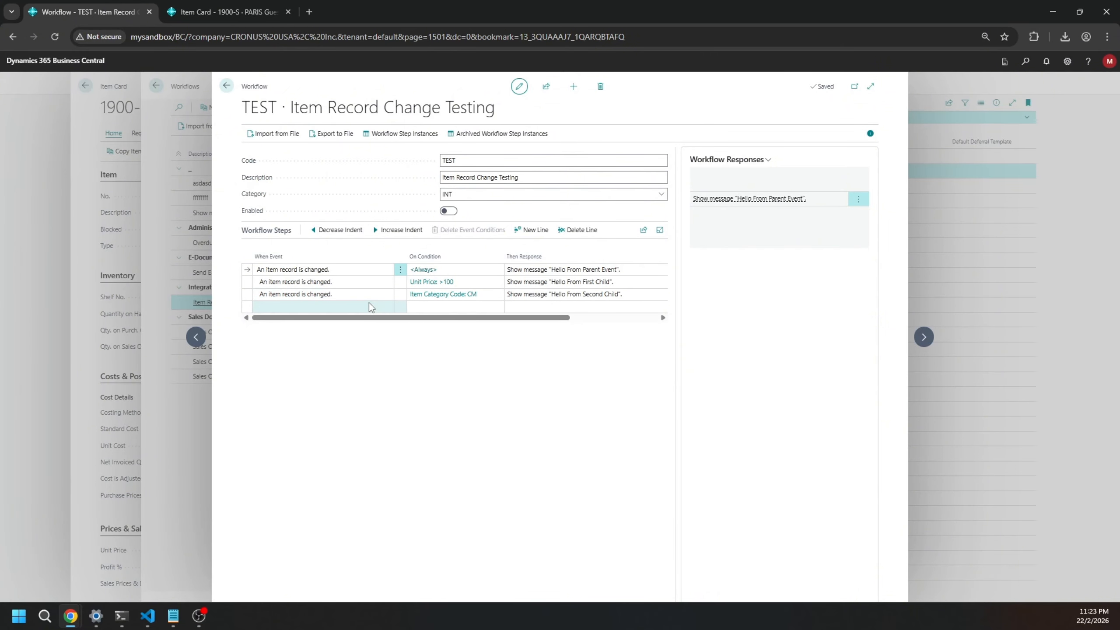
Add a third child step for "An item record is changed." with the condition Item Category Code COFFEE
{"action": "left_click", "coordinate": [385, 307]}
{"action": "left_click", "coordinate": [384, 308]}
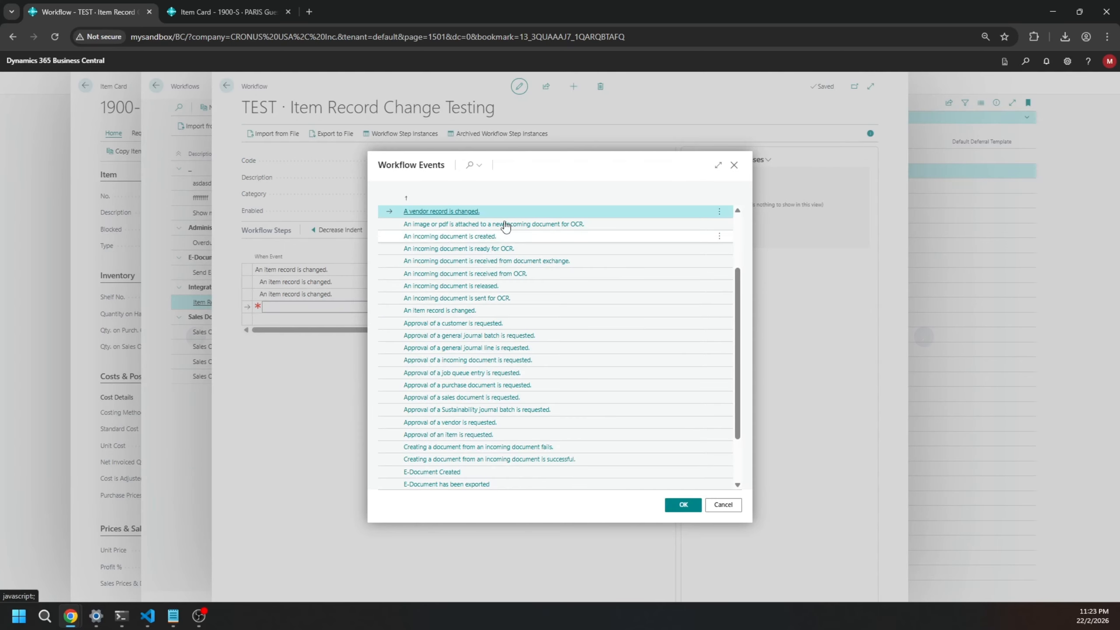
{"action": "left_click", "coordinate": [436, 310]}
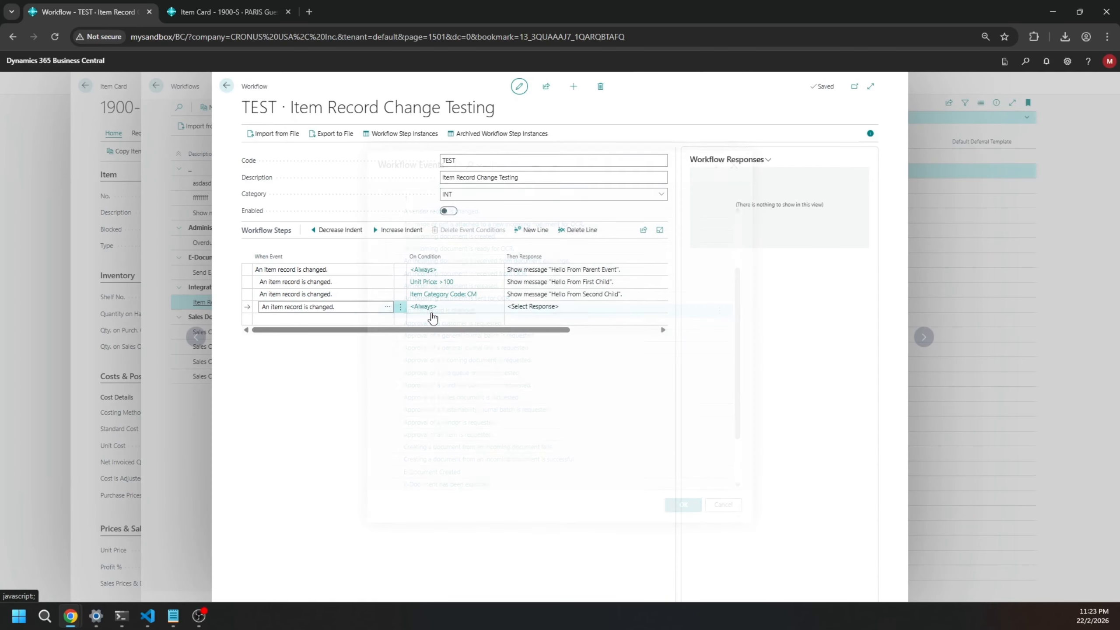
{"action": "left_click", "coordinate": [424, 306]}
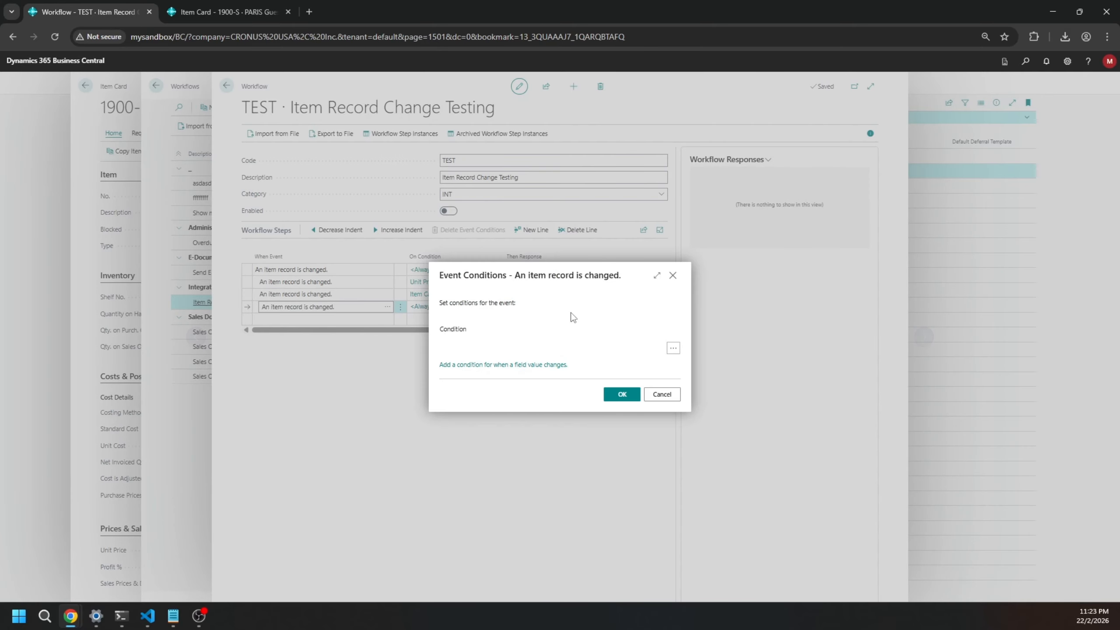
{"action": "left_click", "coordinate": [672, 347]}
{"action": "left_click", "coordinate": [599, 312]}
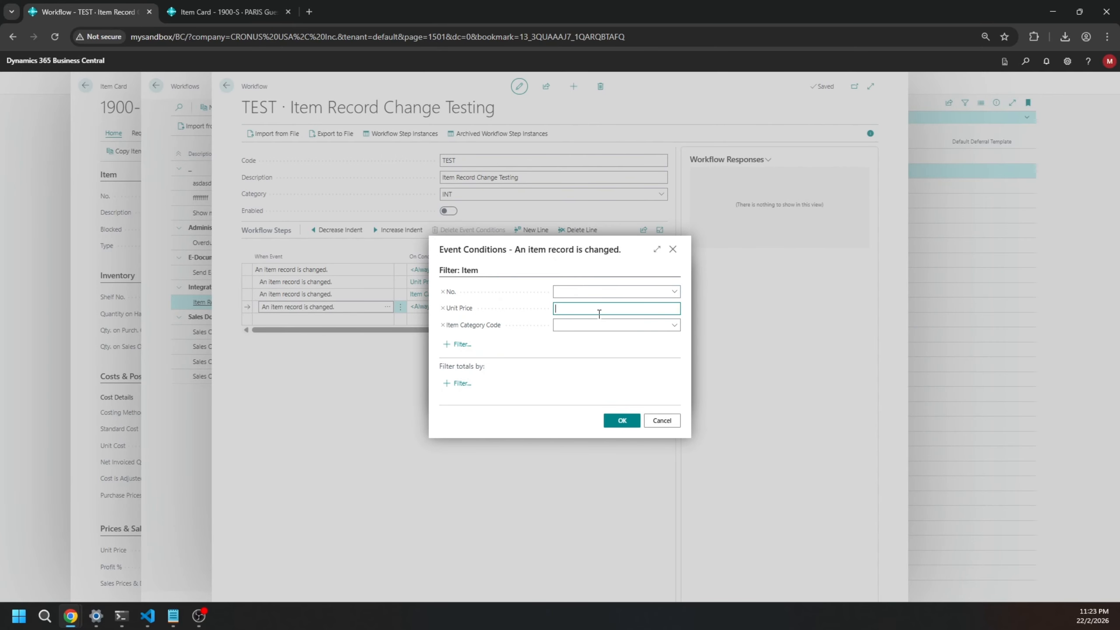
{"action": "left_click", "coordinate": [579, 325]}
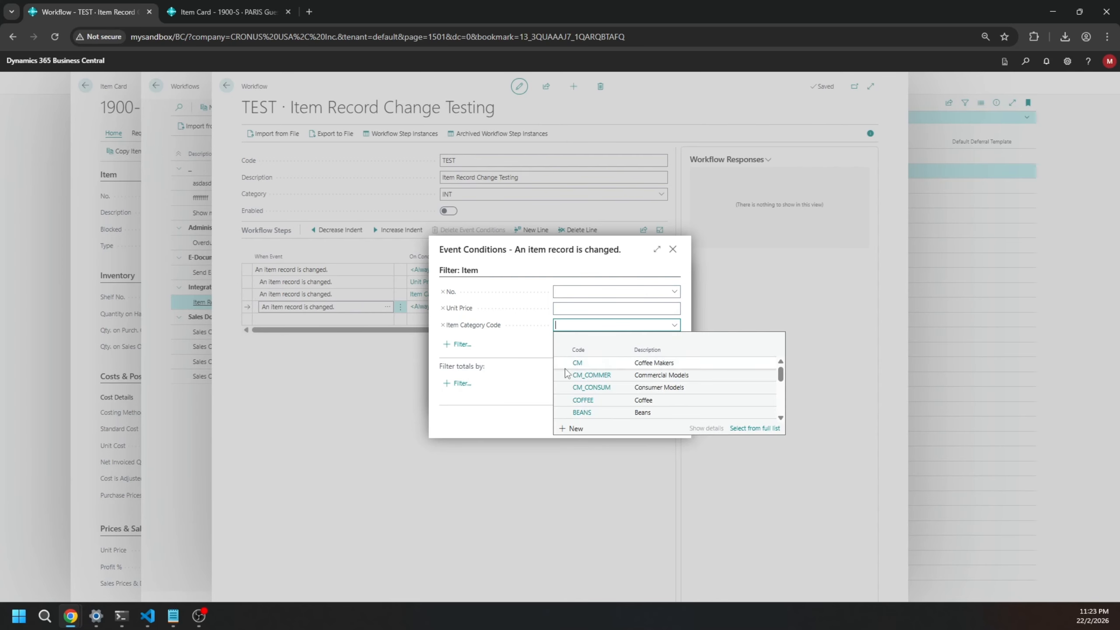
{"action": "left_click", "coordinate": [646, 363]}
{"action": "left_click", "coordinate": [622, 419]}
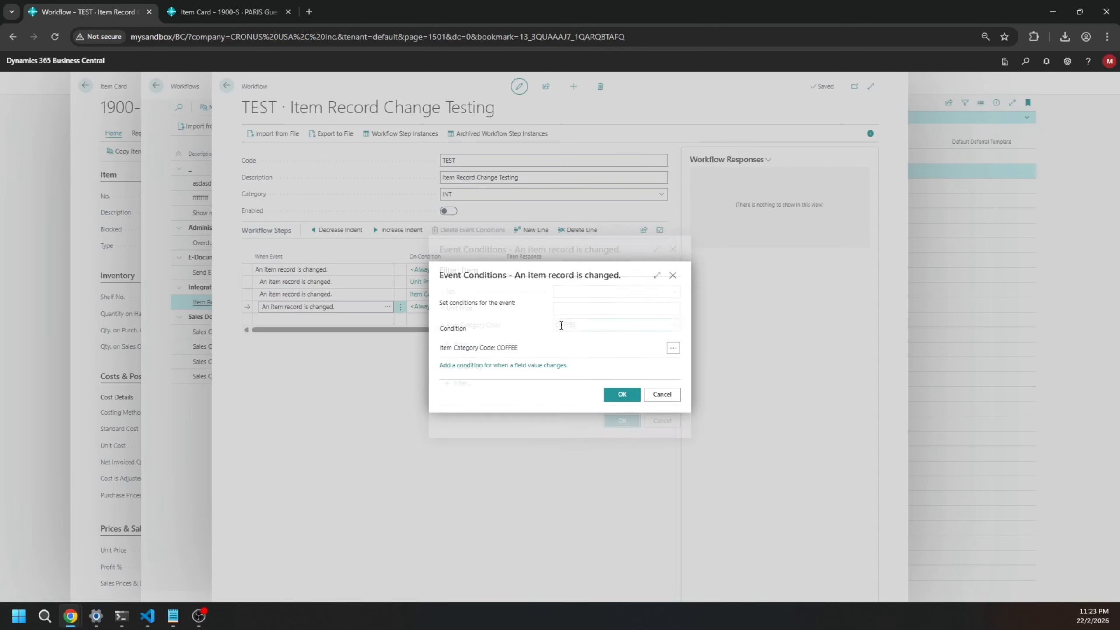
{"action": "left_click", "coordinate": [628, 394]}
Set the COFFEE child step's response to show the message "Hello From Third Child"
{"action": "left_click", "coordinate": [524, 306]}
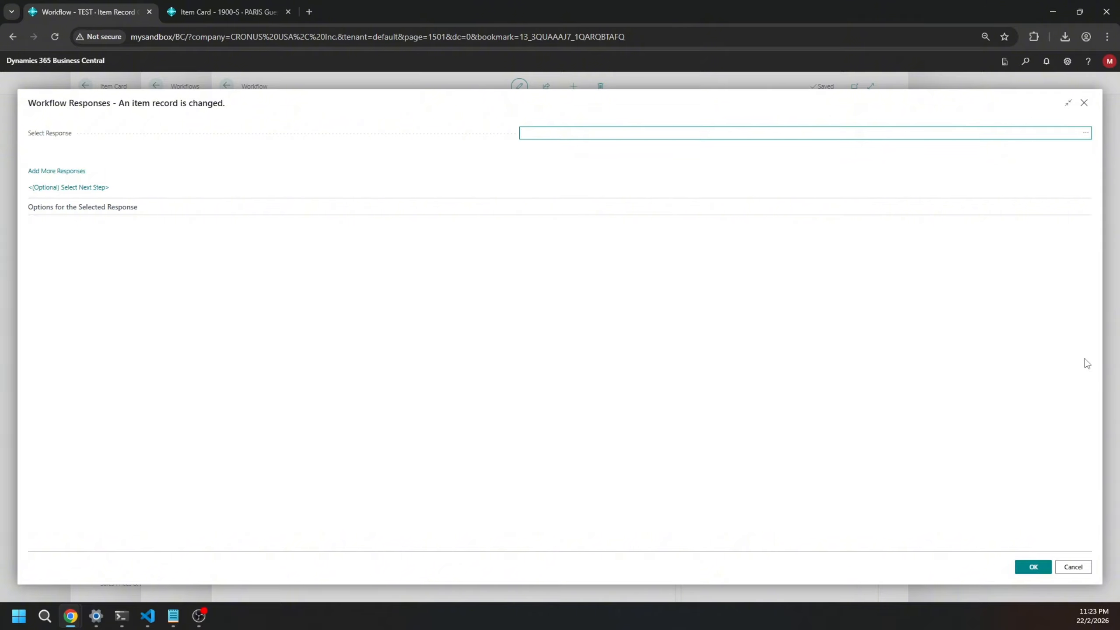
{"action": "left_click", "coordinate": [1087, 133]}
{"action": "left_click", "coordinate": [453, 375]}
{"action": "left_click", "coordinate": [580, 230]}
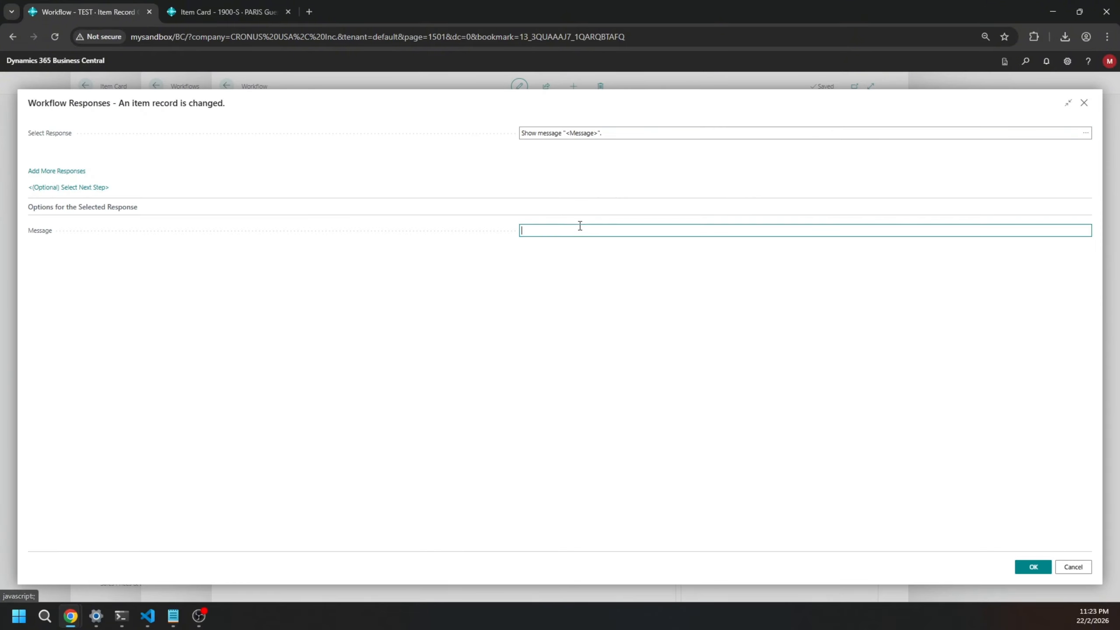
{"action": "type", "text": "Hello From Second Child"}
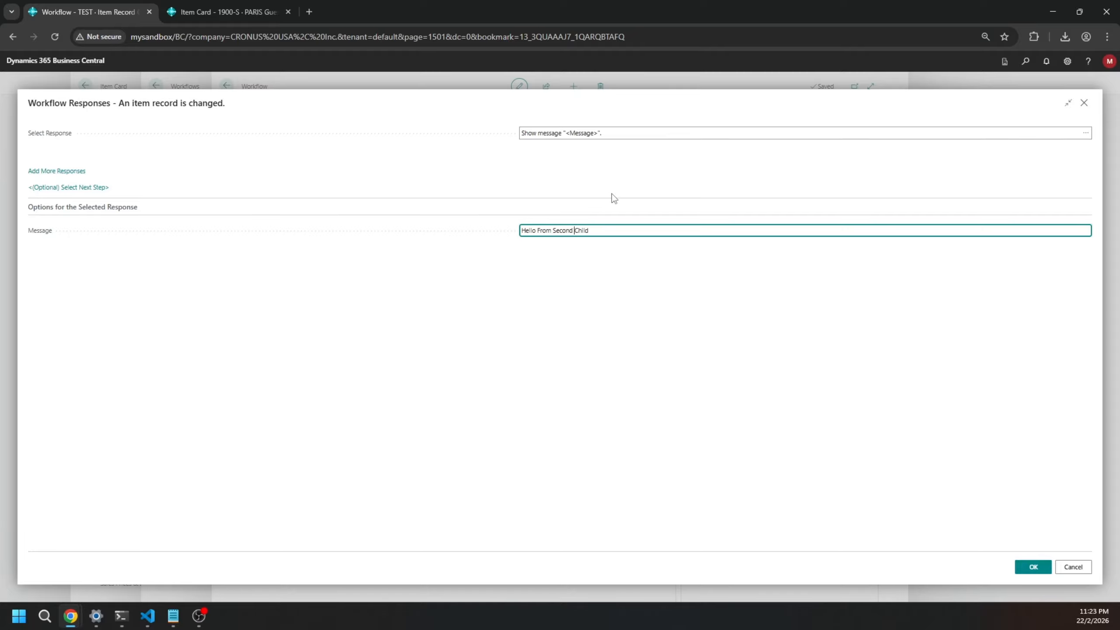
{"action": "key", "text": "BackSpace"}
{"action": "key", "text": "BackSpace"}
{"action": "key", "text": "BackSpace"}
{"action": "key", "text": "BackSpace"}
{"action": "key", "text": "BackSpace"}
{"action": "key", "text": "BackSpace"}
{"action": "type", "text": "Third"}
{"action": "key", "text": "shift+Tab"}
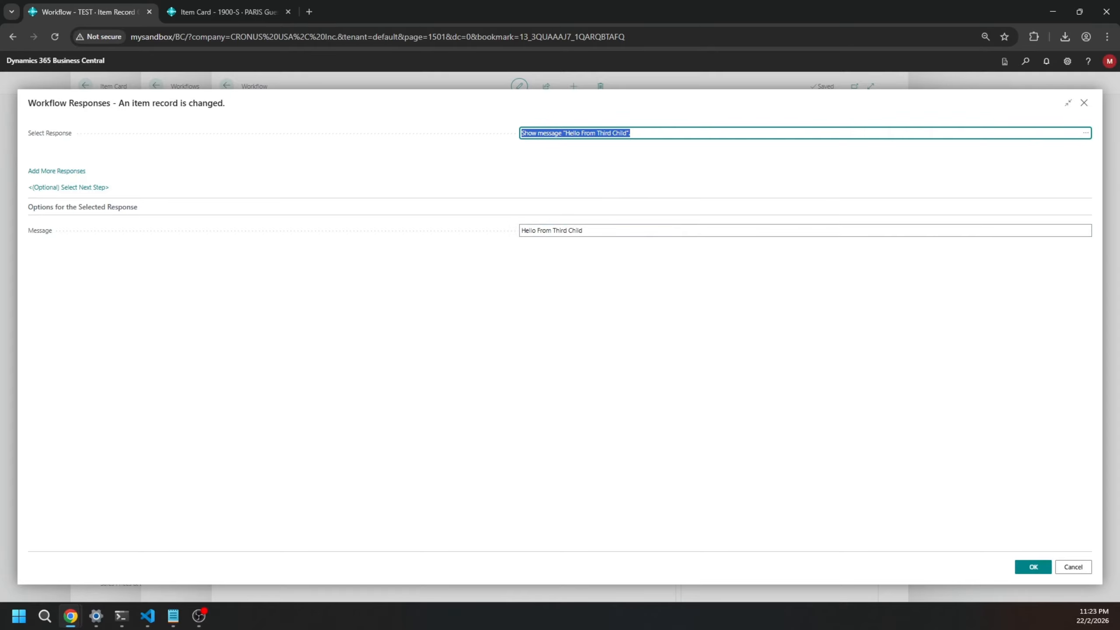
{"action": "left_click", "coordinate": [1033, 566]}
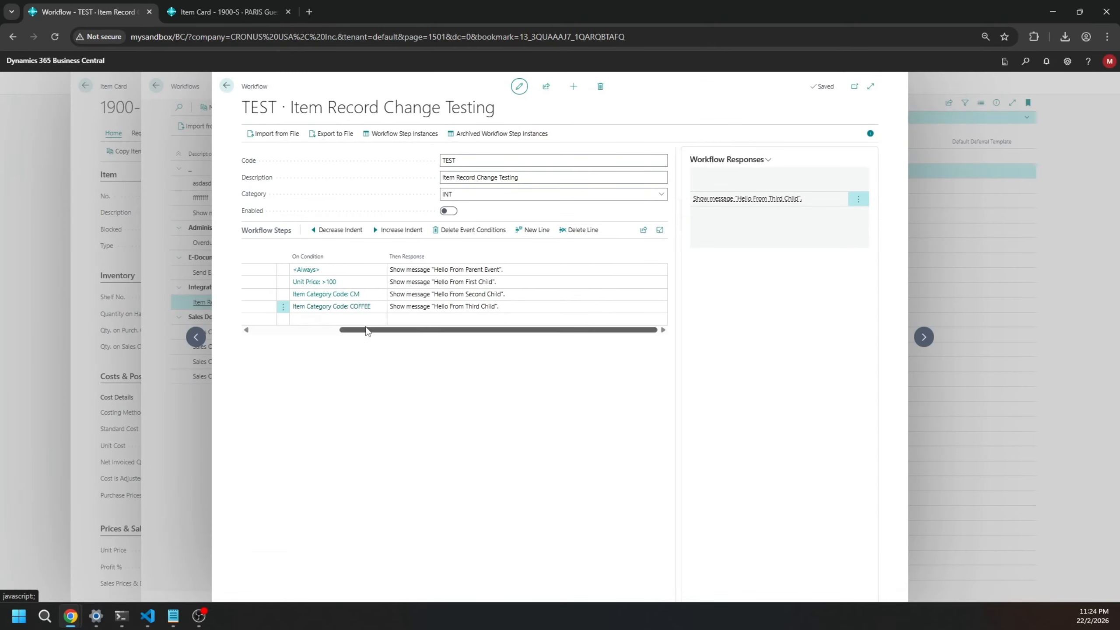
Leave and reopen the TEST workflow to review the order of the three child steps
{"action": "left_click_drag", "start_coordinate": [366, 329], "coordinate": [307, 328]}
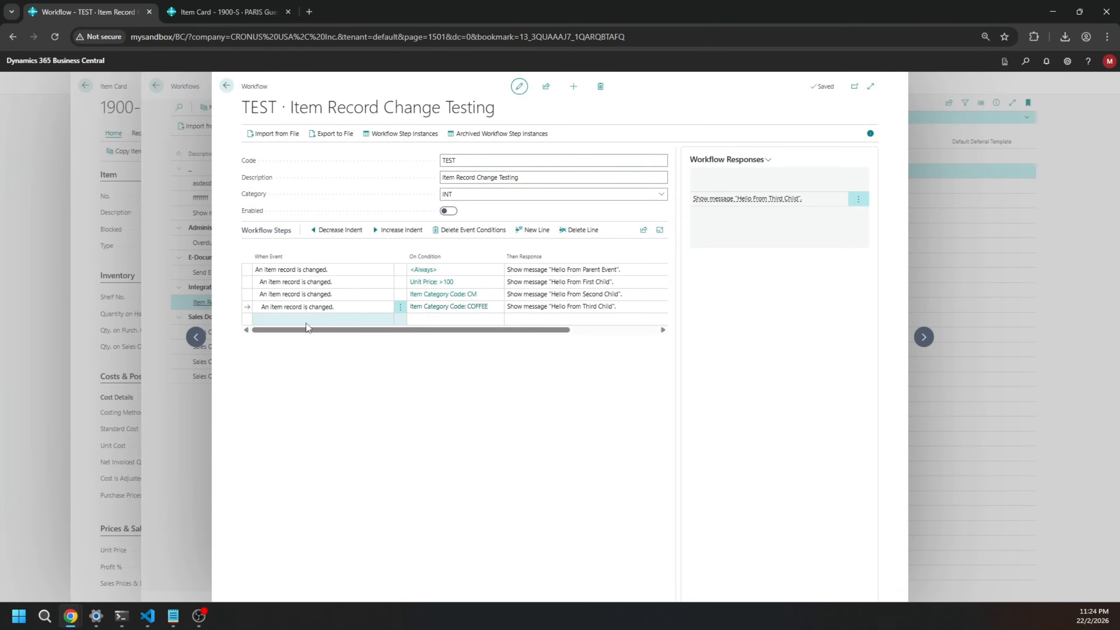
{"action": "left_click", "coordinate": [351, 292]}
{"action": "left_click", "coordinate": [225, 87]}
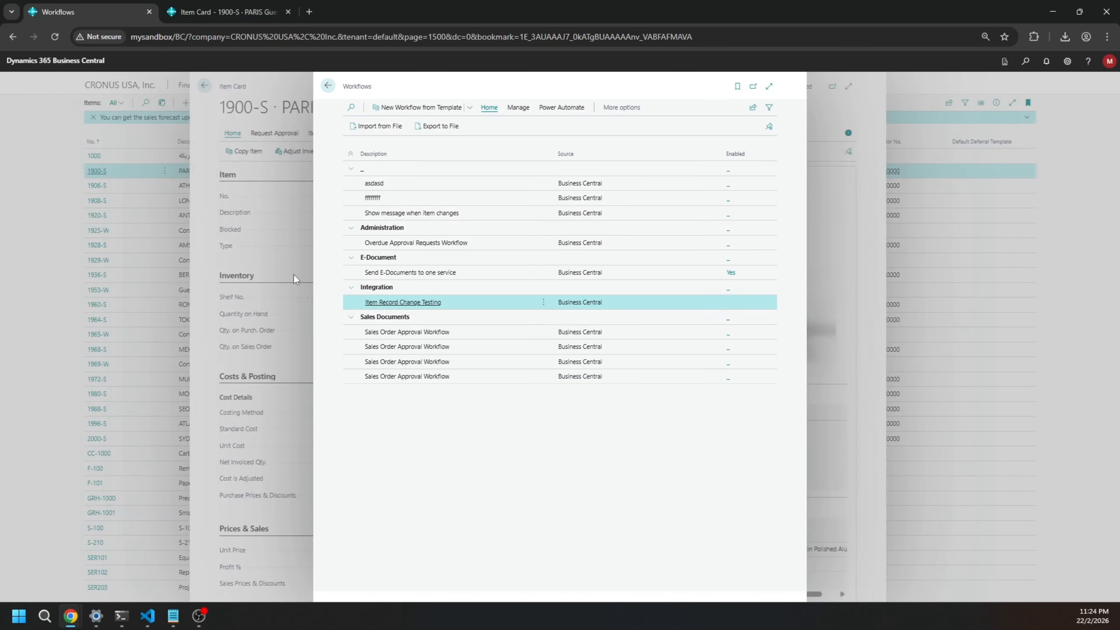
{"action": "left_click", "coordinate": [417, 303]}
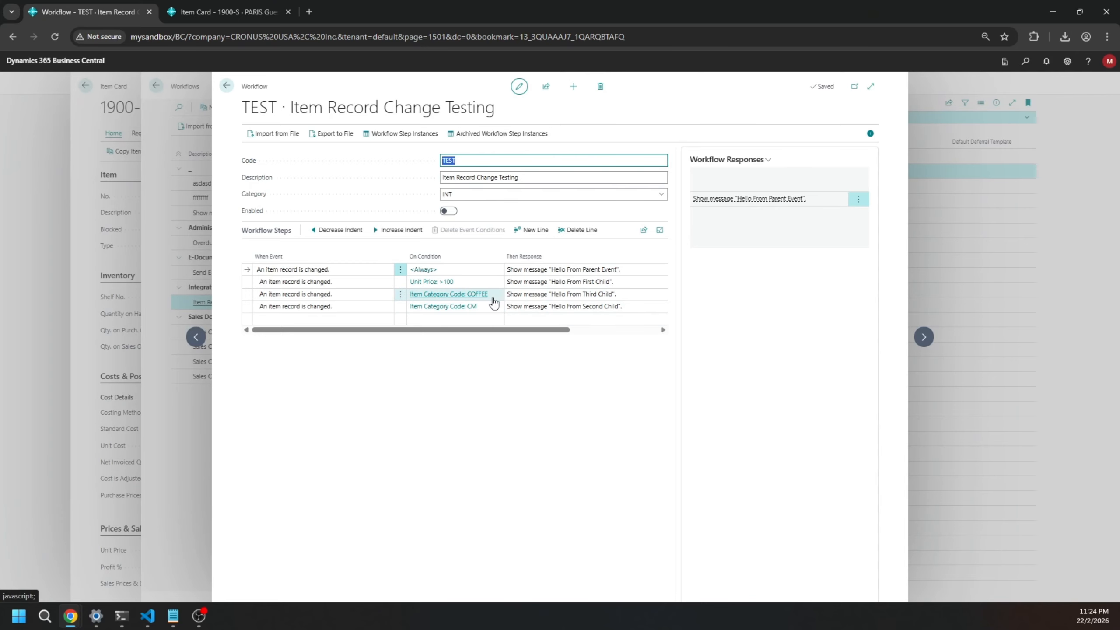
Delete the "Hello From Third Child" step line from the TEST workflow and confirm the deletion
{"action": "left_click", "coordinate": [400, 295]}
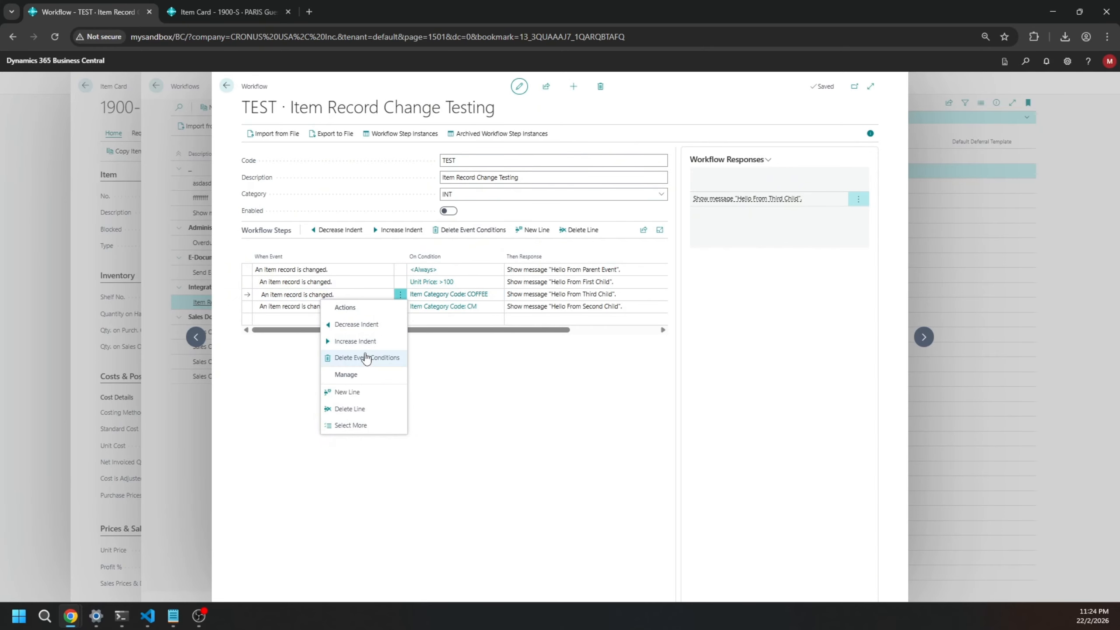
{"action": "left_click", "coordinate": [353, 410]}
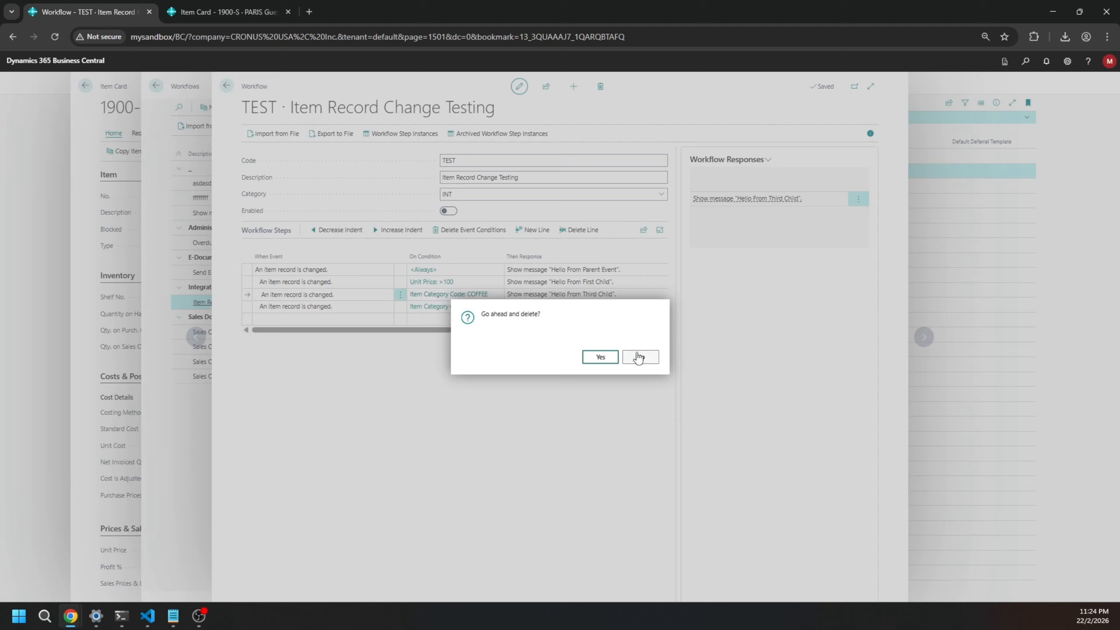
{"action": "left_click", "coordinate": [583, 363]}
Add a new child step for "An item record is changed." after the second child, with the condition Item Category Code COFFEE
{"action": "left_click", "coordinate": [388, 308]}
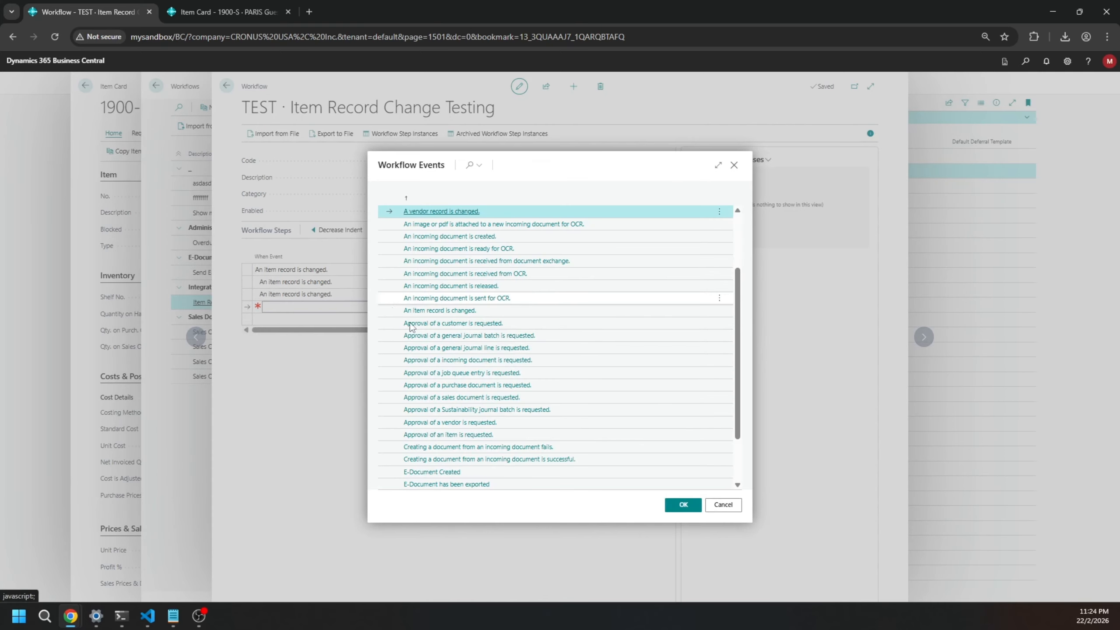
{"action": "scroll", "coordinate": [441, 344], "scroll_direction": "down", "scroll_amount": 3}
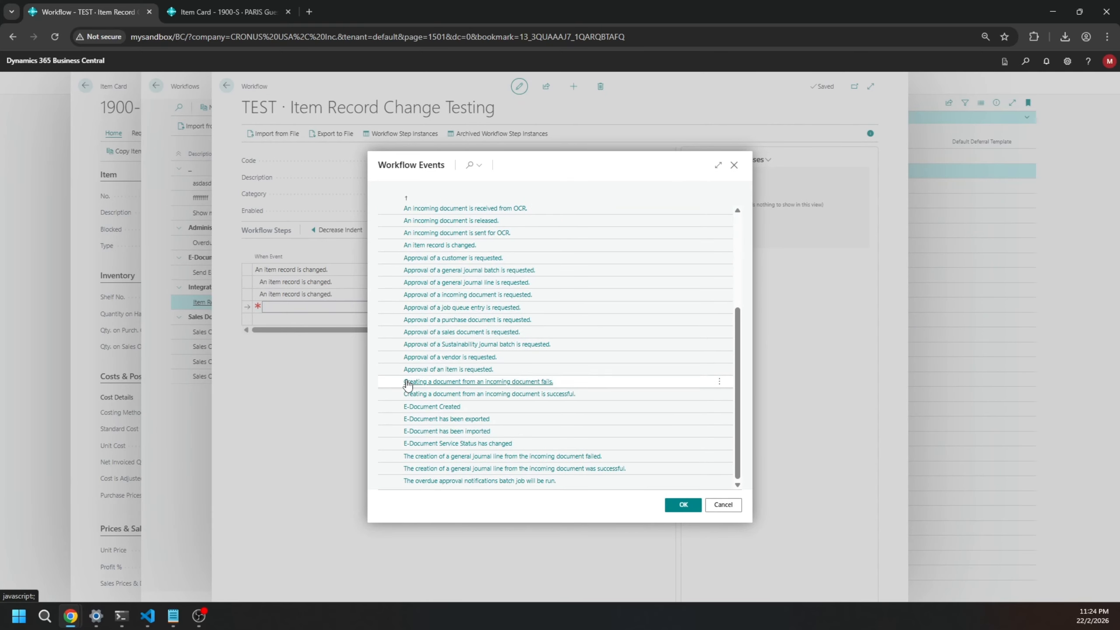
{"action": "scroll", "coordinate": [408, 384], "scroll_direction": "up", "scroll_amount": 3}
{"action": "left_click", "coordinate": [430, 303]}
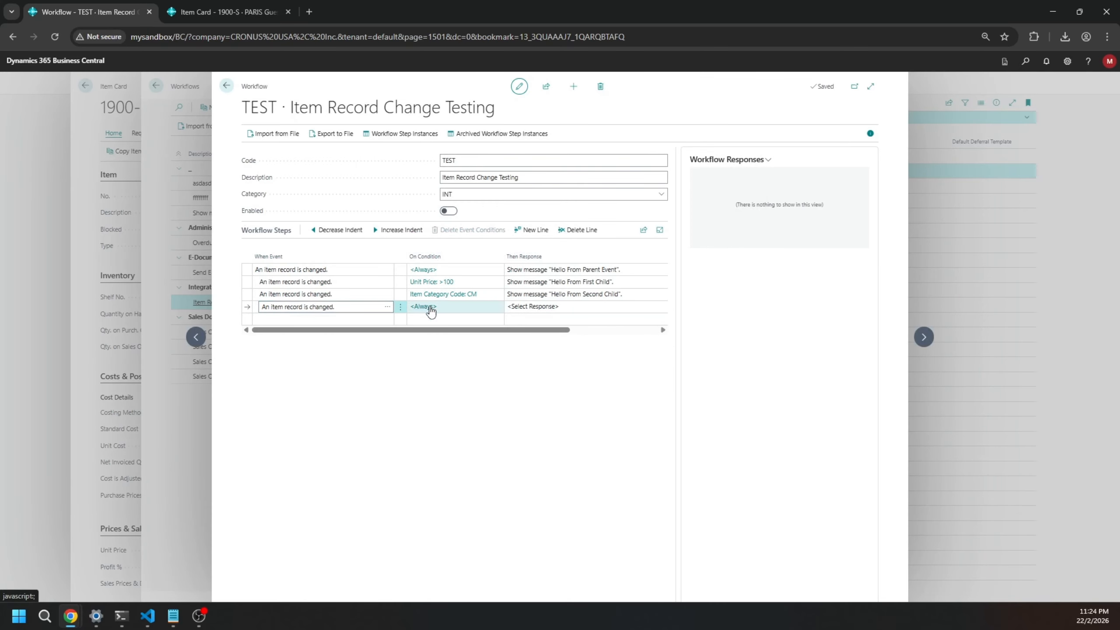
{"action": "left_click", "coordinate": [427, 307]}
{"action": "left_click", "coordinate": [672, 349]}
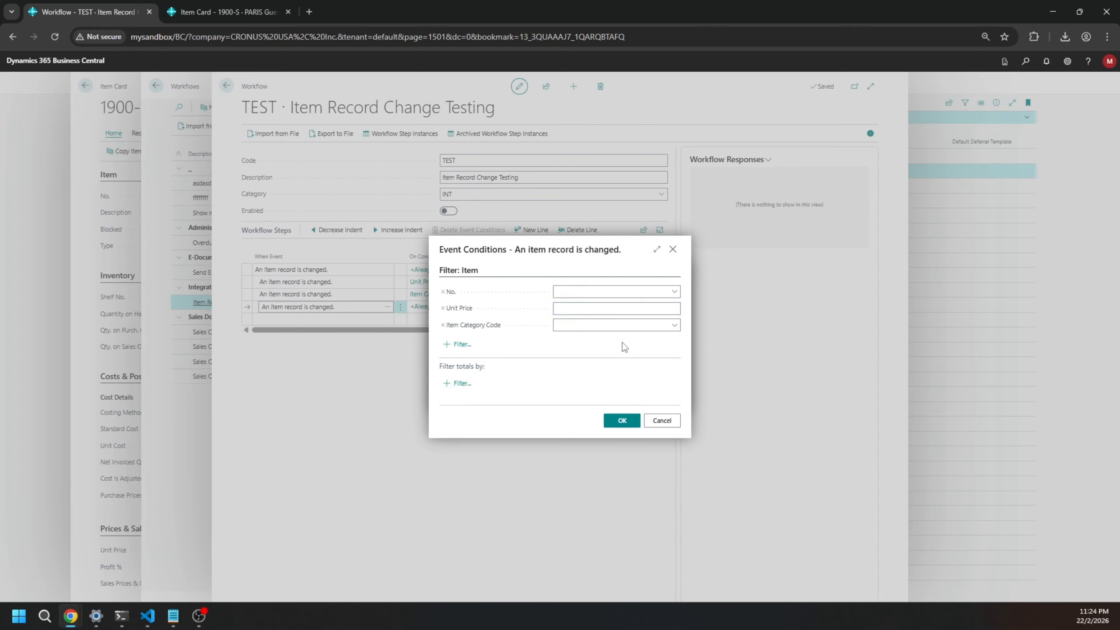
{"action": "left_click", "coordinate": [620, 327]}
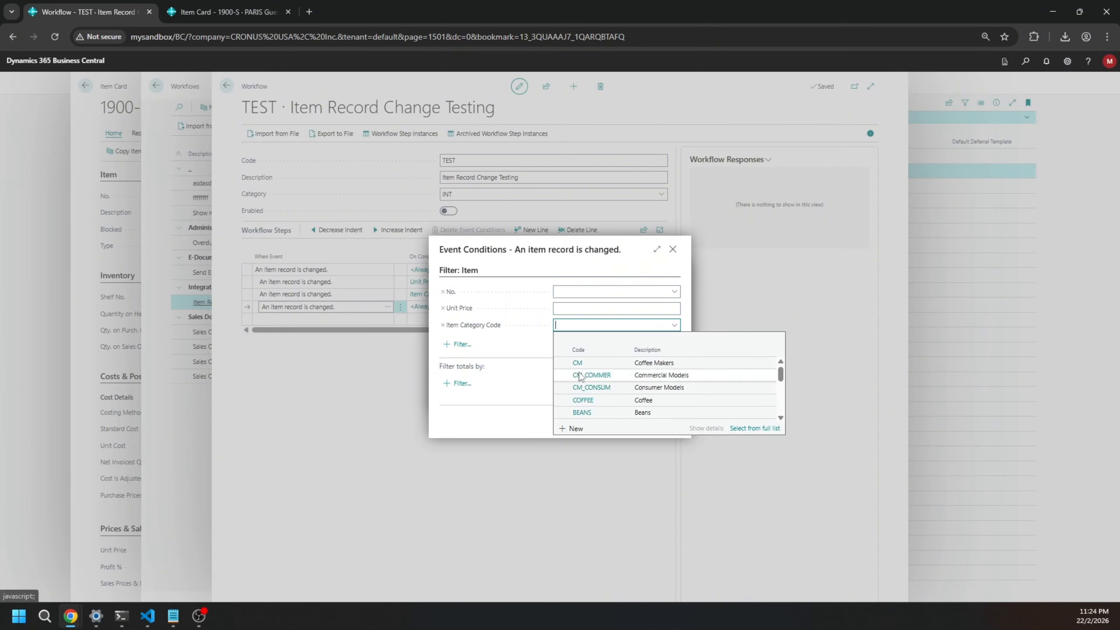
{"action": "left_click", "coordinate": [582, 401]}
{"action": "left_click", "coordinate": [622, 420]}
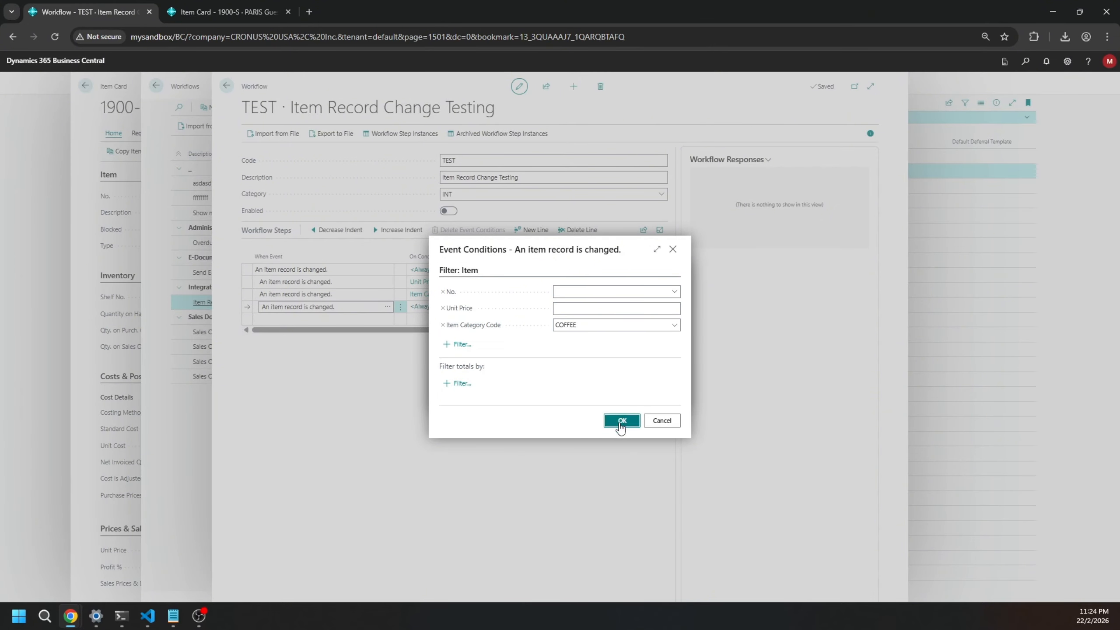
{"action": "left_click", "coordinate": [622, 395]}
Set the COFFEE child step's response to show the message "Hello Third Child"
{"action": "left_click", "coordinate": [531, 309]}
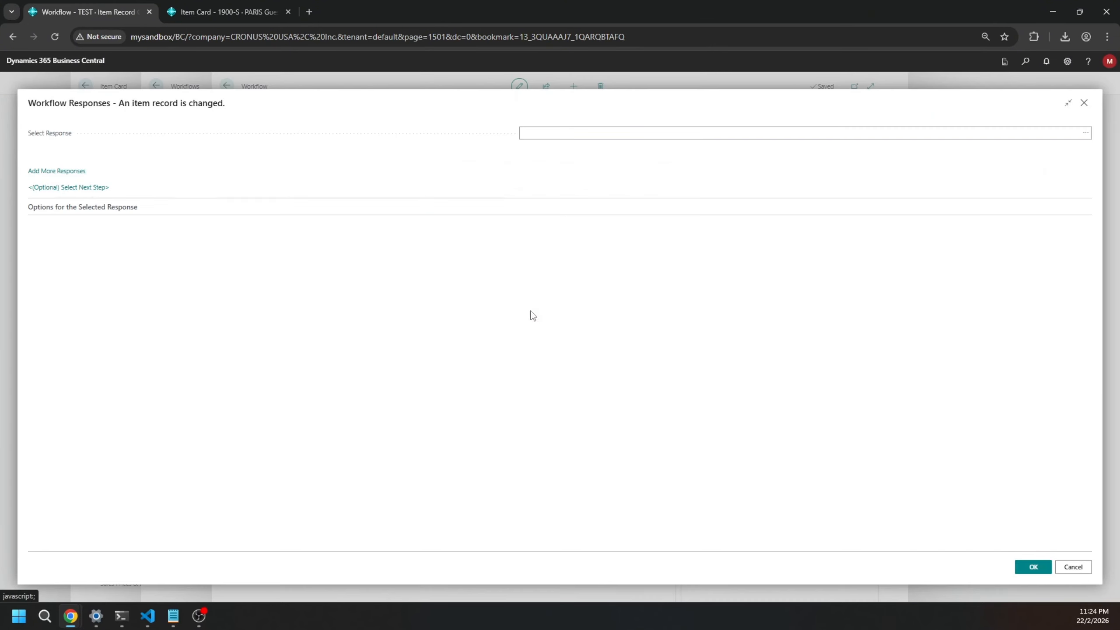
{"action": "left_click", "coordinate": [1086, 133]}
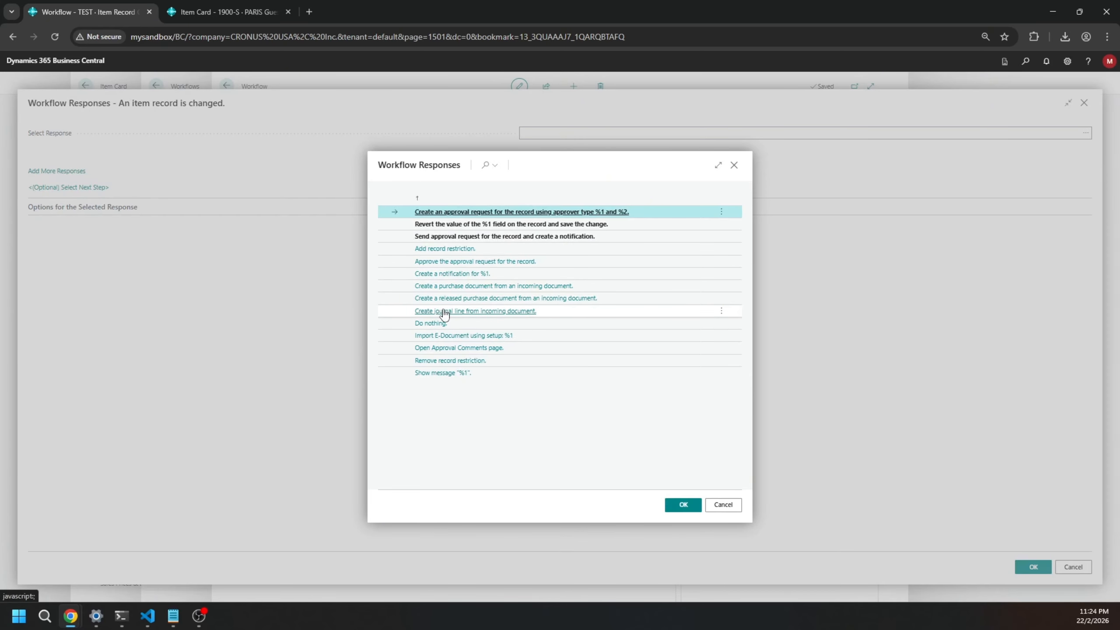
{"action": "left_click", "coordinate": [452, 374]}
{"action": "left_click", "coordinate": [629, 235]}
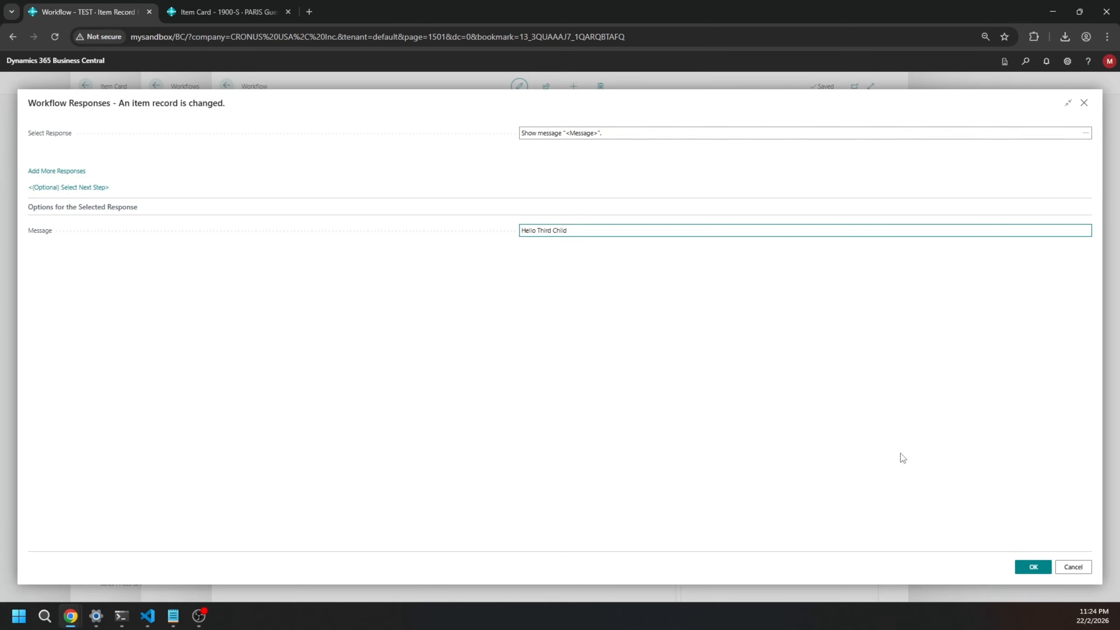
{"action": "left_click", "coordinate": [1033, 567]}
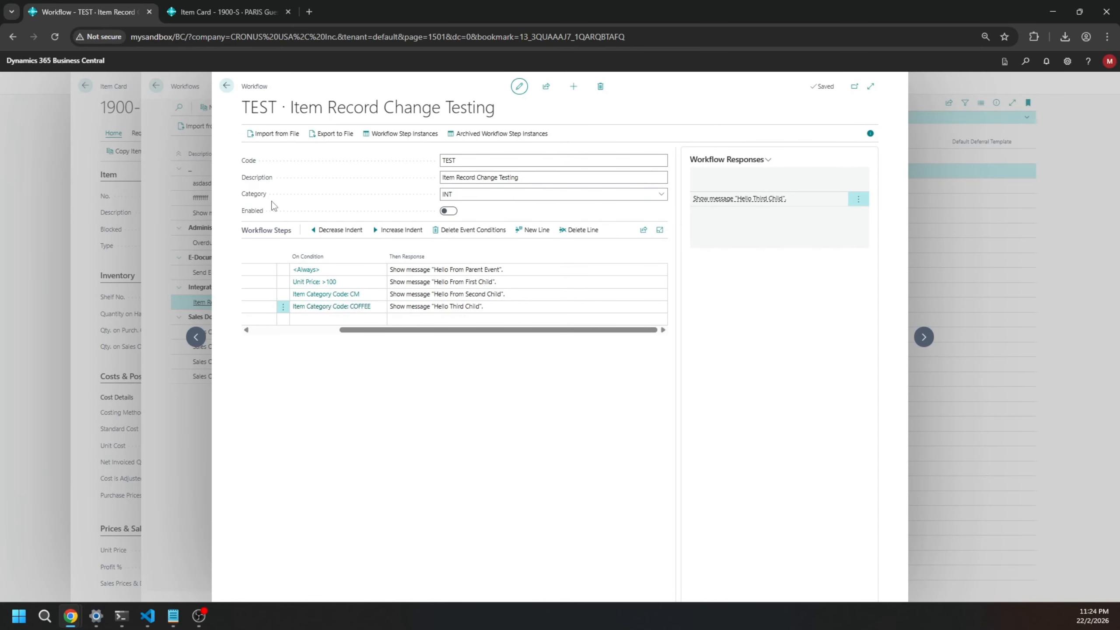
{"action": "left_click_drag", "start_coordinate": [349, 334], "coordinate": [261, 334]}
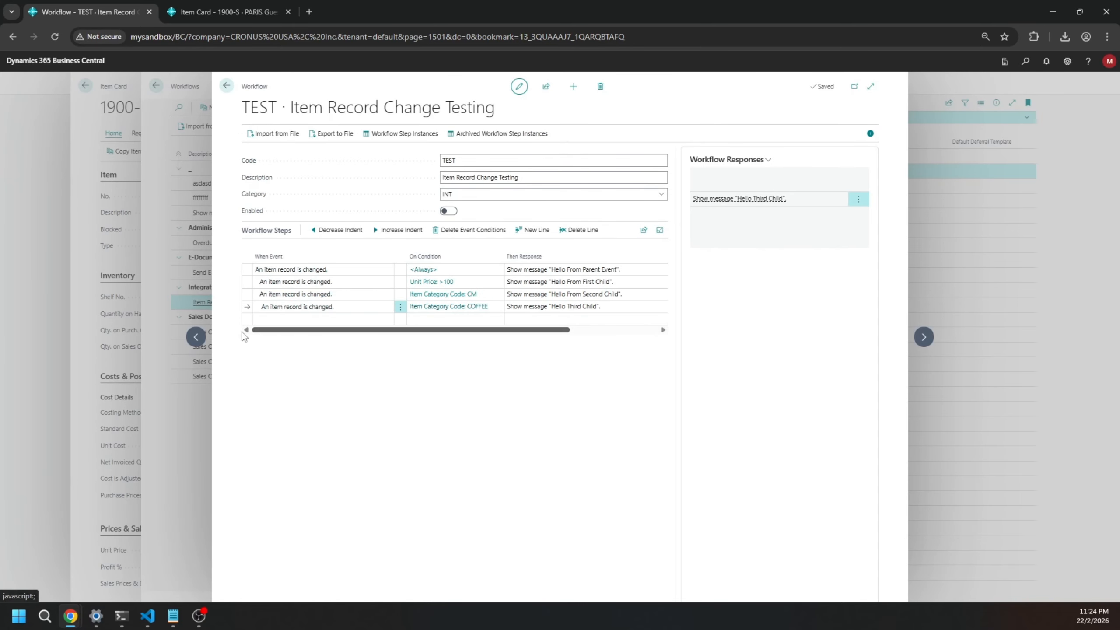
Increase the indent of the COFFEE step by one level and reopen the TEST workflow to review the hierarchy
{"action": "left_click", "coordinate": [396, 234]}
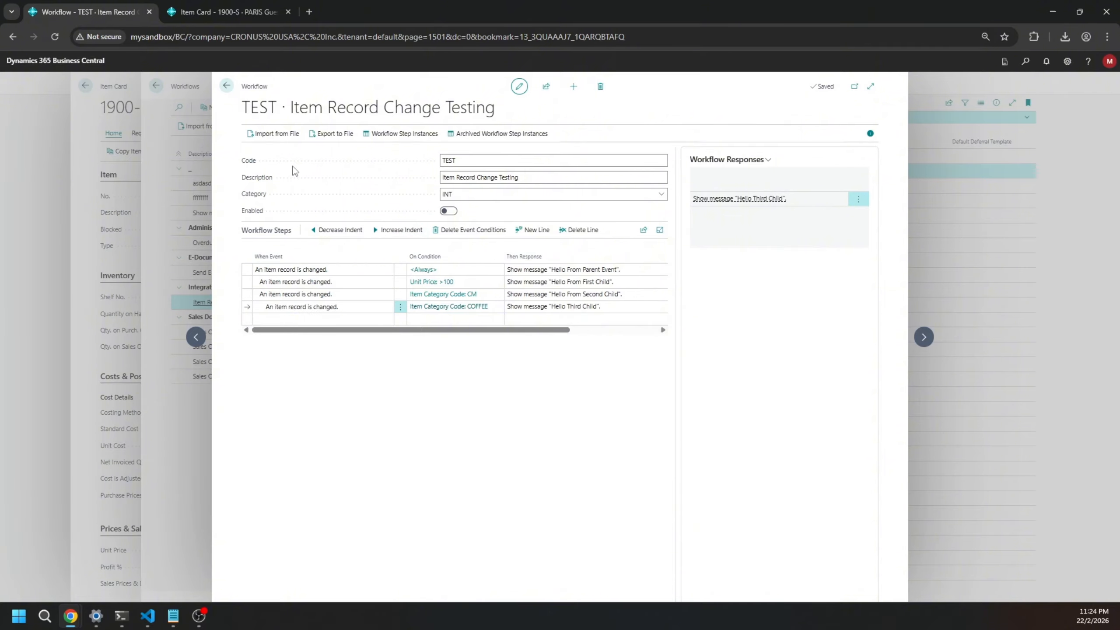
{"action": "left_click", "coordinate": [231, 91]}
{"action": "left_click", "coordinate": [359, 305]}
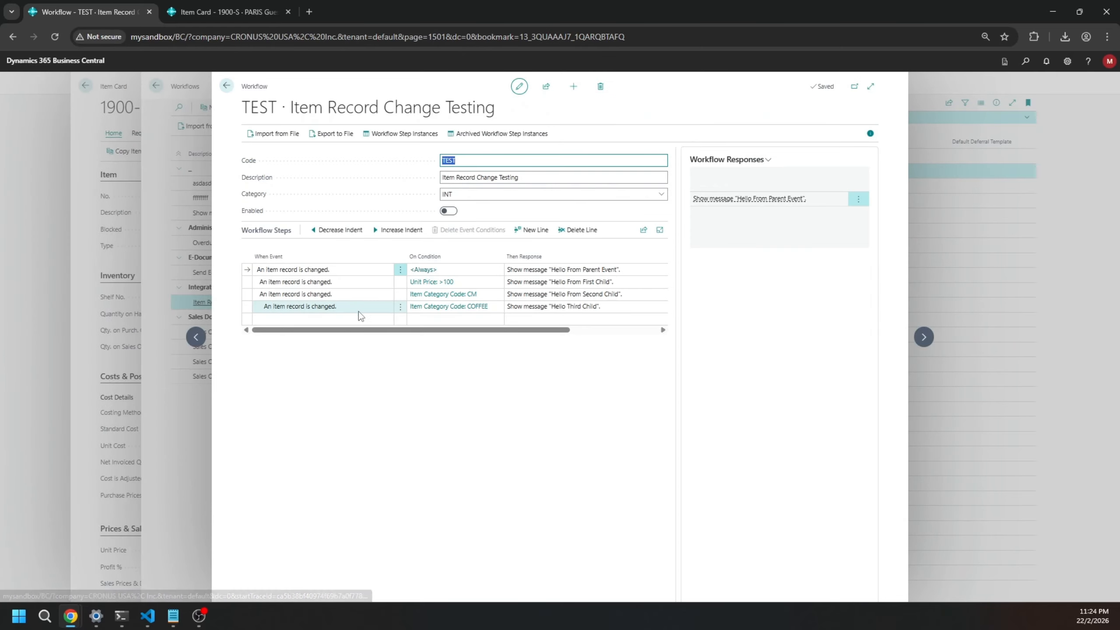
Decrease the COFFEE step's indent by one level and reopen the TEST workflow to review the step order
{"action": "left_click", "coordinate": [328, 236]}
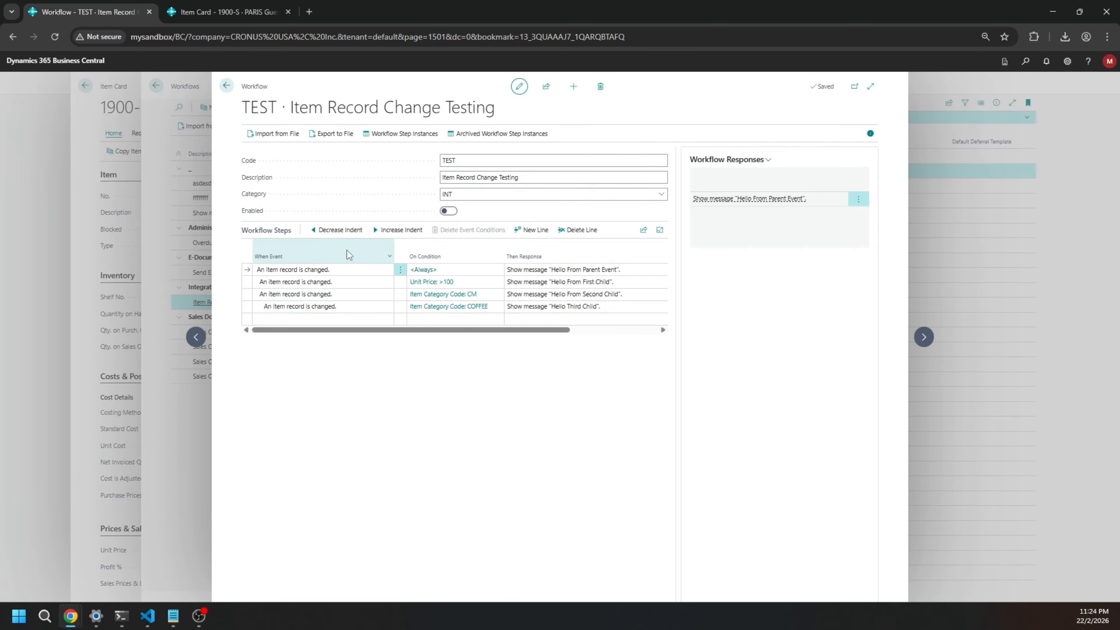
{"action": "left_click", "coordinate": [370, 309]}
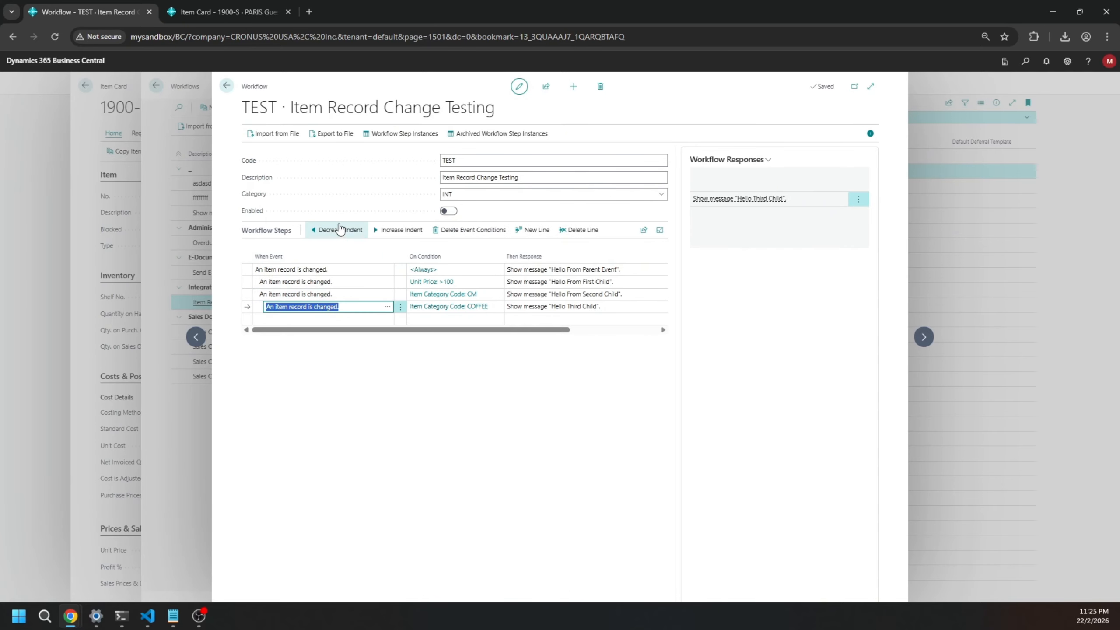
{"action": "left_click", "coordinate": [340, 229]}
{"action": "left_click", "coordinate": [229, 86]}
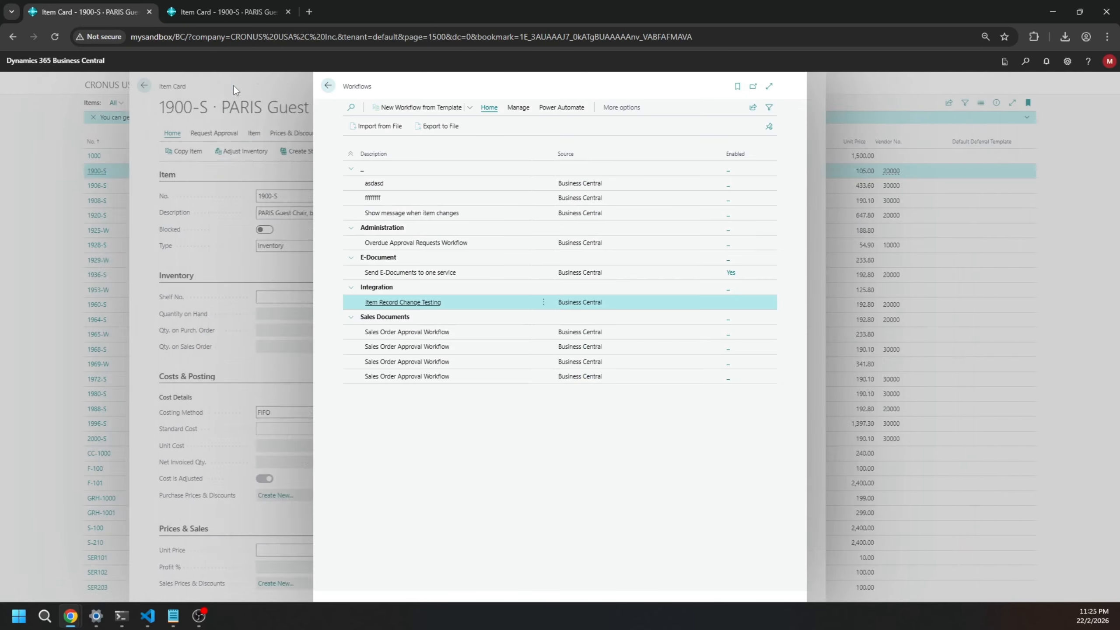
{"action": "left_click", "coordinate": [376, 303]}
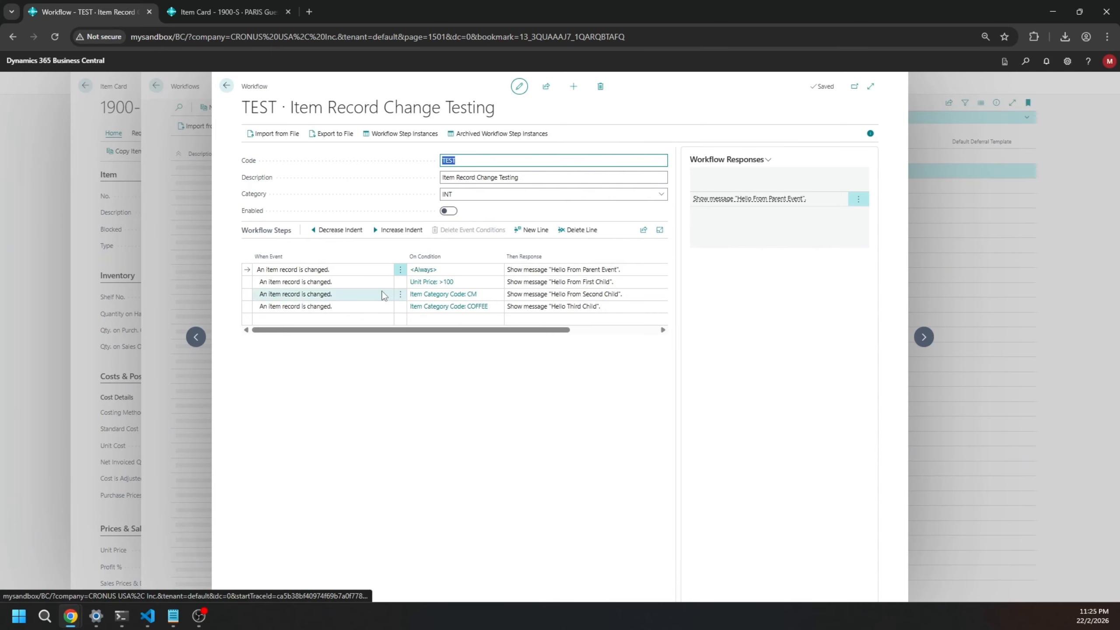
Delete the "Hello Third Child" step line from the TEST workflow and confirm the deletion
{"action": "left_click", "coordinate": [400, 306]}
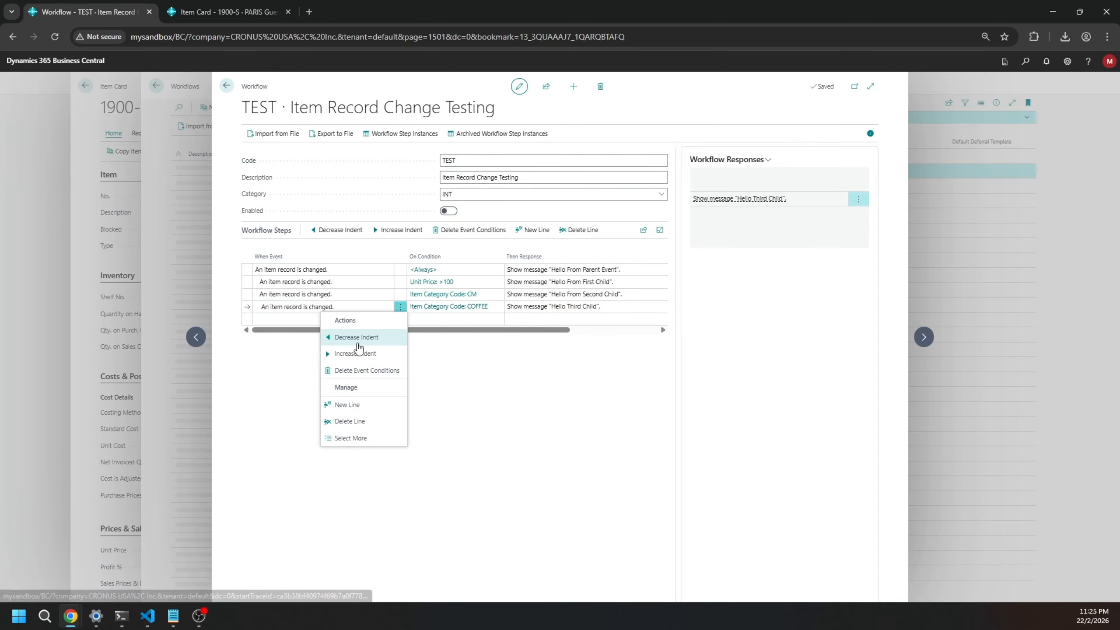
{"action": "left_click", "coordinate": [350, 422]}
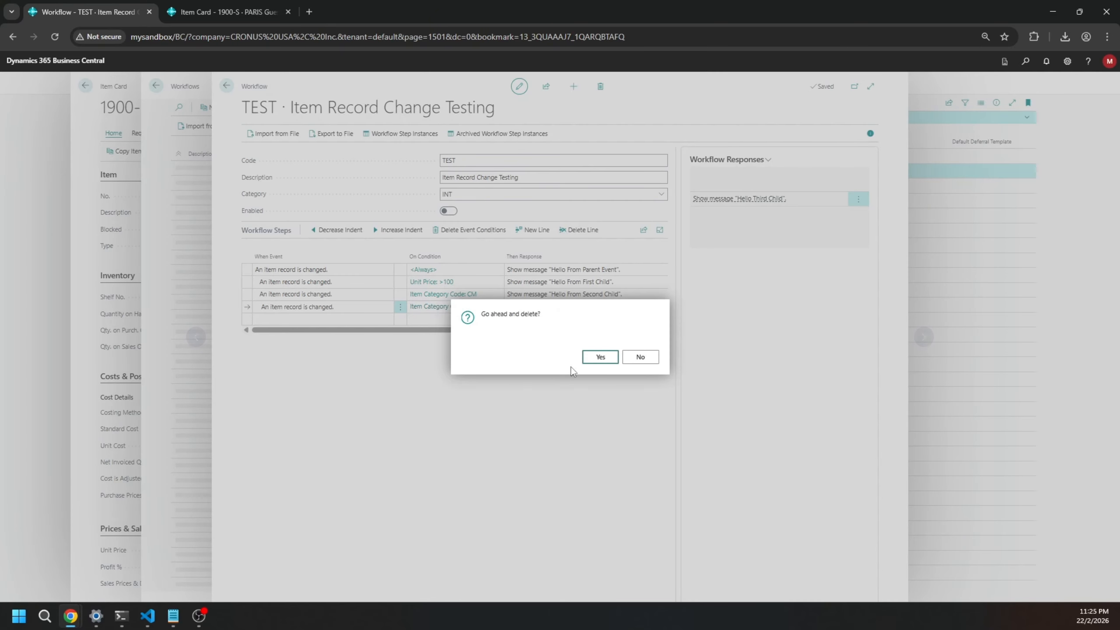
{"action": "left_click", "coordinate": [600, 357]}
Increase the indent of the Item Category Code CM step to nest it under the Unit Price >100 step
{"action": "left_click", "coordinate": [363, 281]}
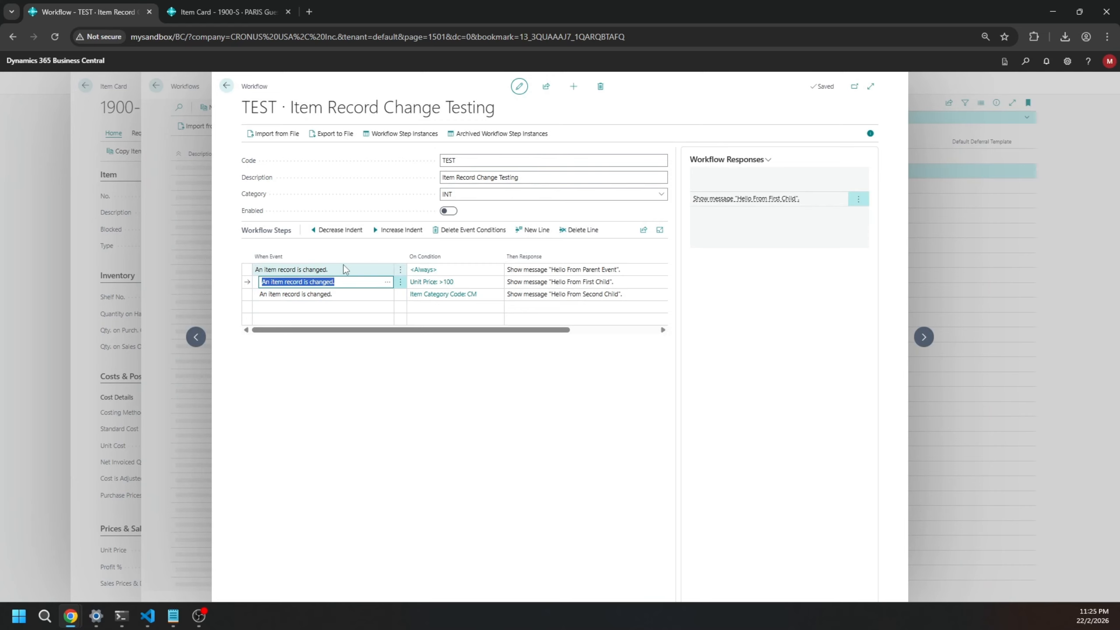
{"action": "left_click", "coordinate": [356, 297]}
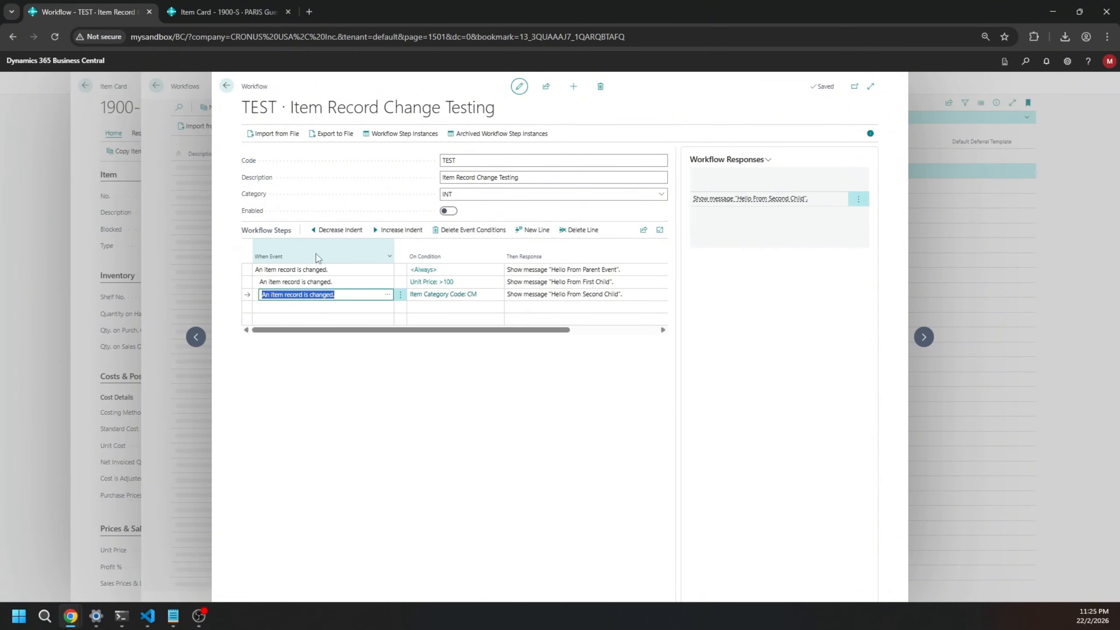
{"action": "left_click", "coordinate": [399, 229]}
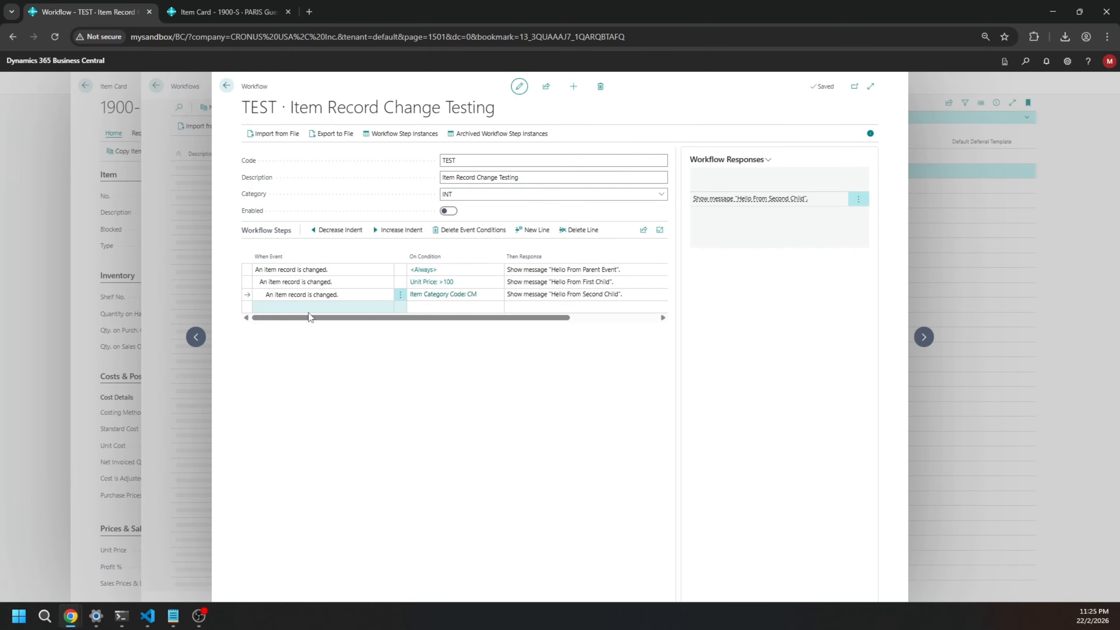
{"action": "left_click", "coordinate": [352, 306]}
{"action": "left_click", "coordinate": [352, 295]}
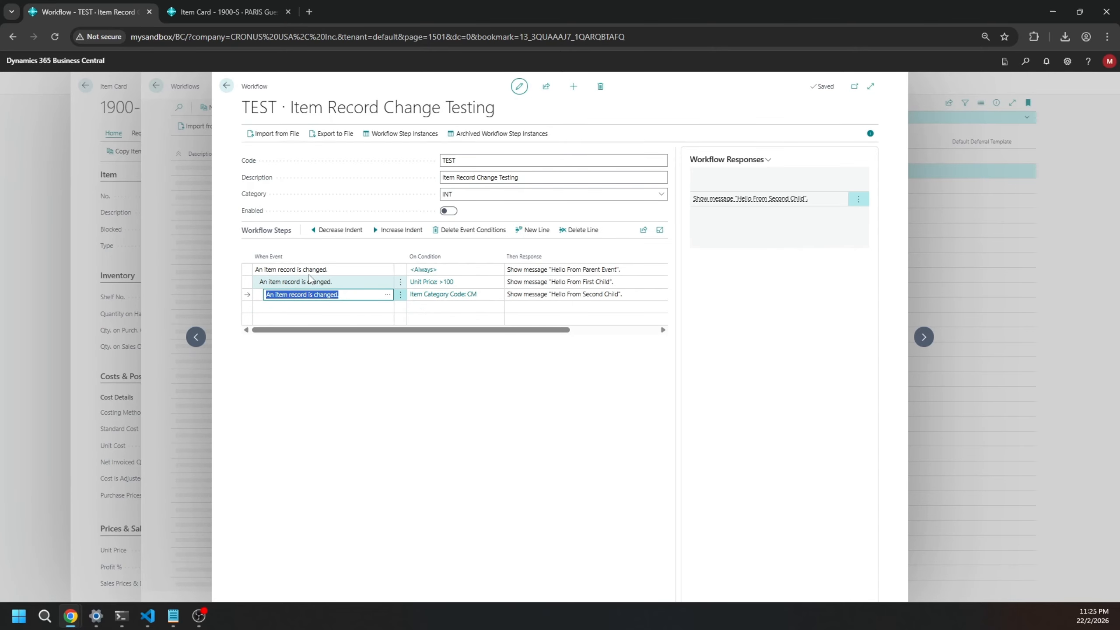
{"action": "left_click", "coordinate": [343, 282]}
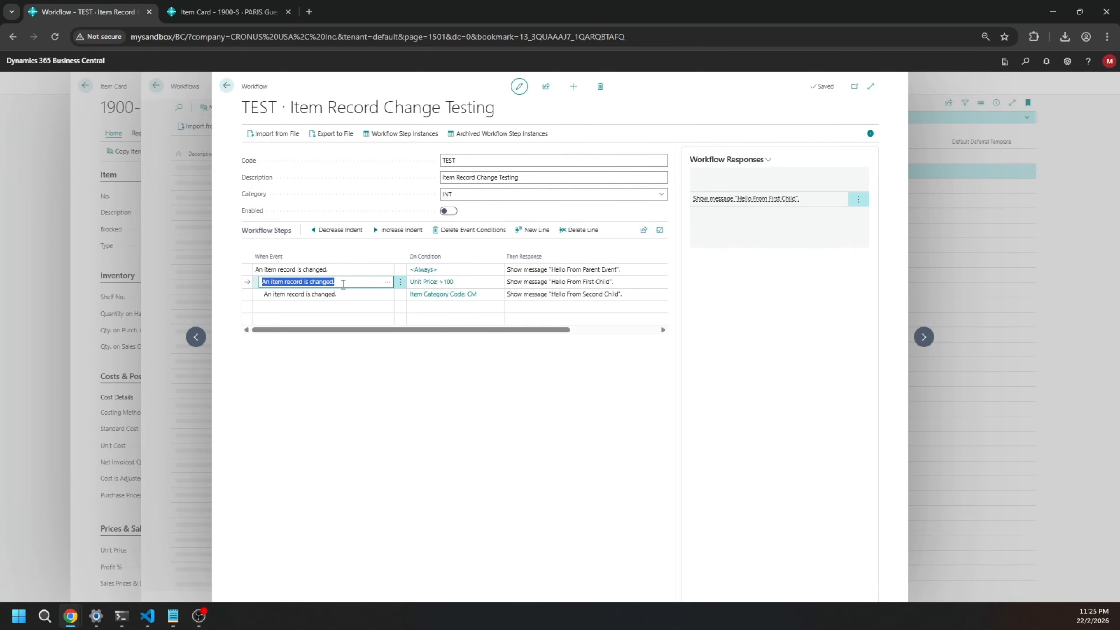
{"action": "left_click", "coordinate": [341, 270]}
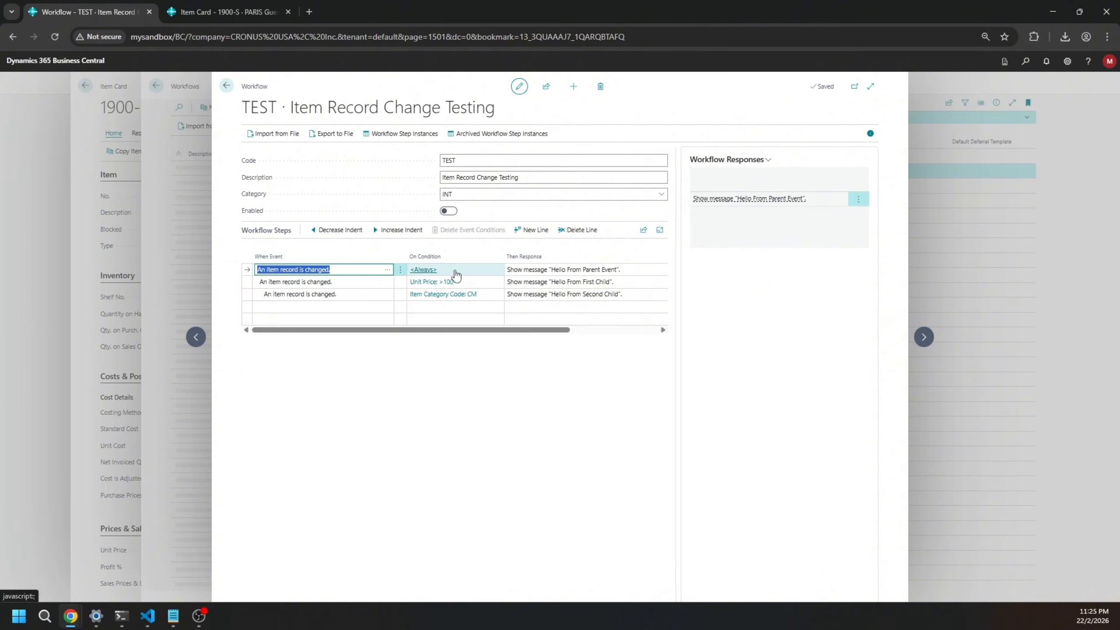
Enable the TEST workflow and test it by setting item 1900-S's Item Category Code to CM, acknowledging the message
{"action": "left_click", "coordinate": [448, 211]}
{"action": "left_click", "coordinate": [187, 12]}
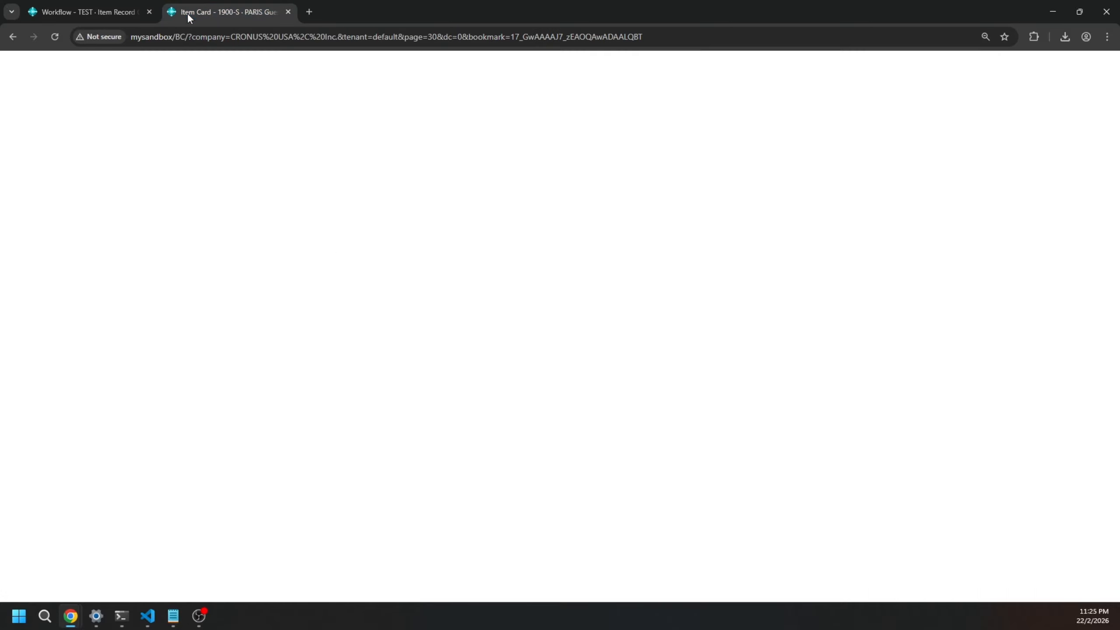
{"action": "left_click", "coordinate": [599, 212]}
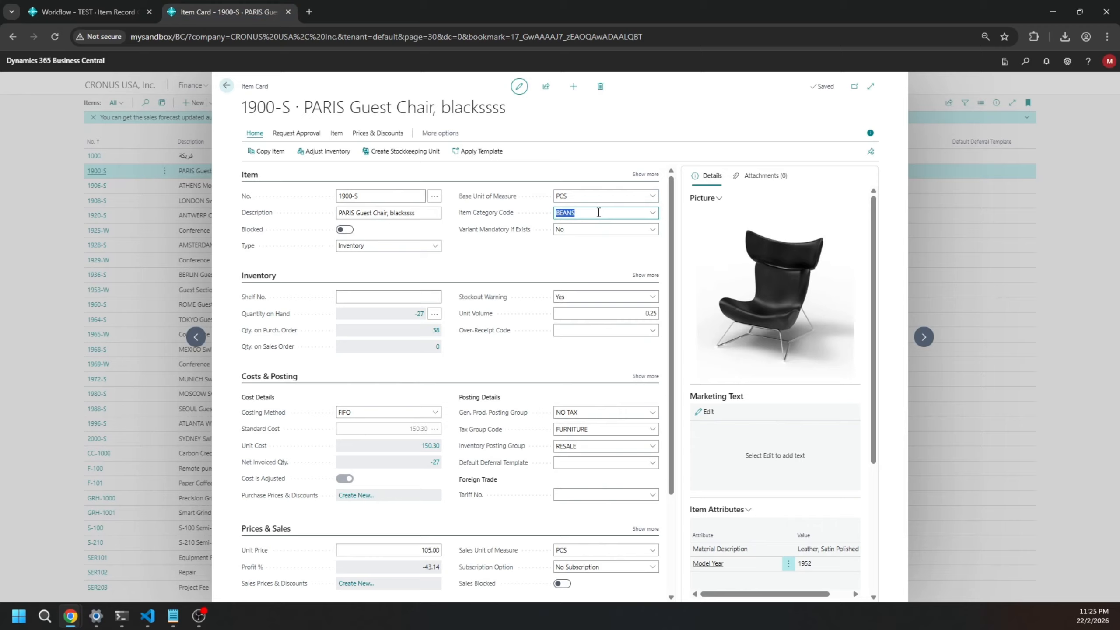
{"action": "left_click", "coordinate": [652, 219]}
{"action": "scroll", "coordinate": [585, 282], "scroll_direction": "down", "scroll_amount": 2}
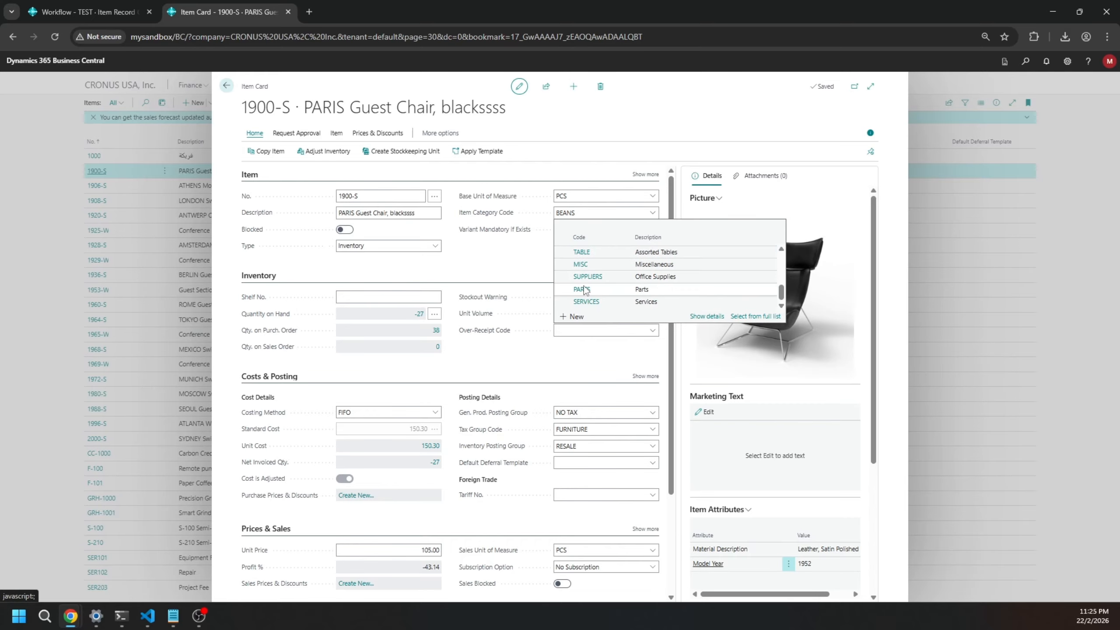
{"action": "scroll", "coordinate": [584, 290], "scroll_direction": "up", "scroll_amount": 3}
{"action": "left_click", "coordinate": [578, 251]}
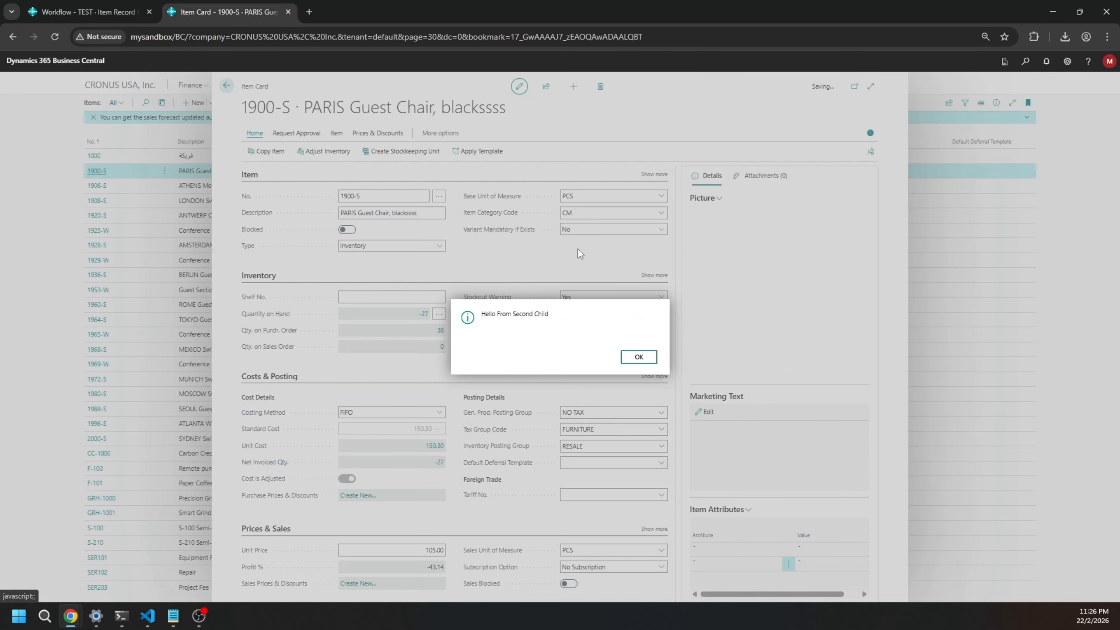
{"action": "left_click", "coordinate": [637, 357]}
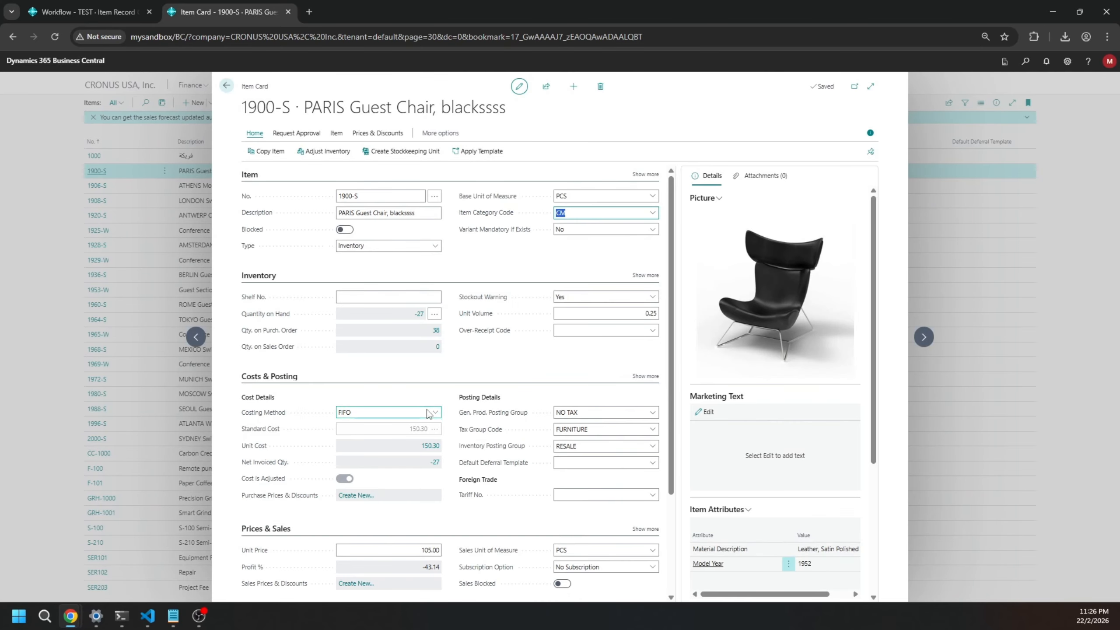
Switch item 1900-S's Variant Mandatory if Exists to Yes, No and Yes again, acknowledging each message, and return to the TEST workflow
{"action": "left_click", "coordinate": [616, 236]}
{"action": "left_click", "coordinate": [566, 267]}
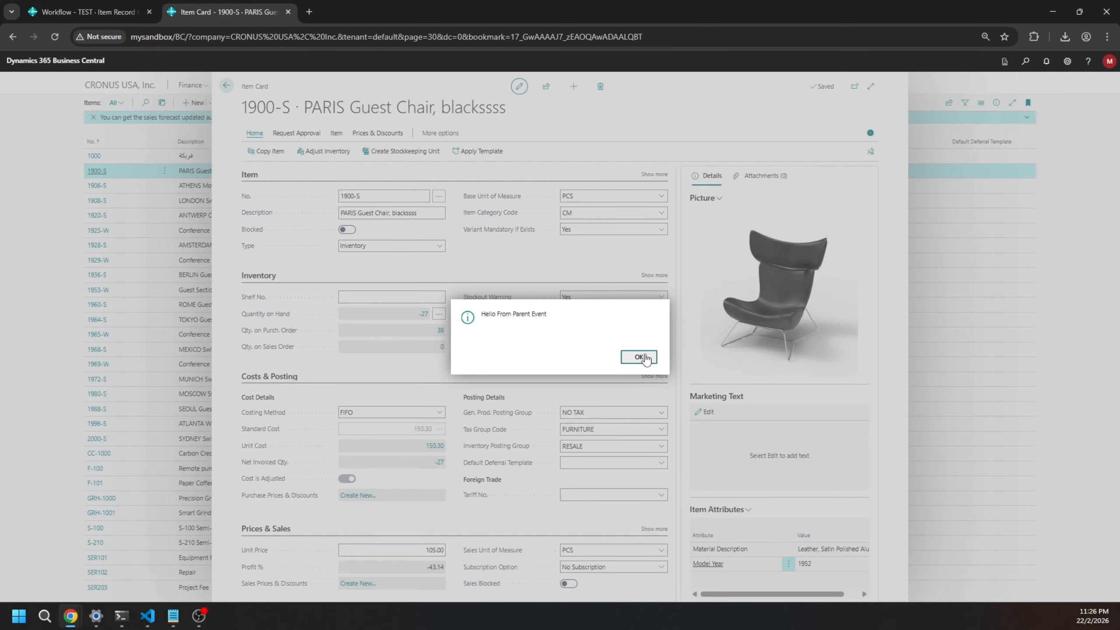
{"action": "left_click", "coordinate": [645, 358]}
{"action": "left_click", "coordinate": [586, 230]}
{"action": "left_click", "coordinate": [569, 255]}
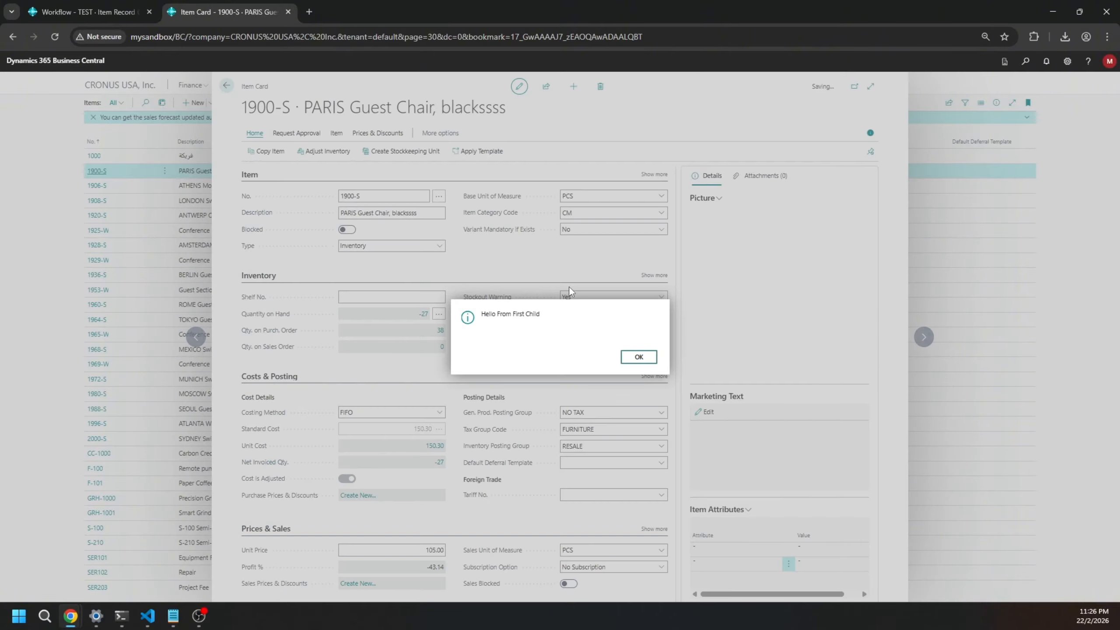
{"action": "left_click", "coordinate": [639, 356]}
{"action": "left_click", "coordinate": [569, 230]}
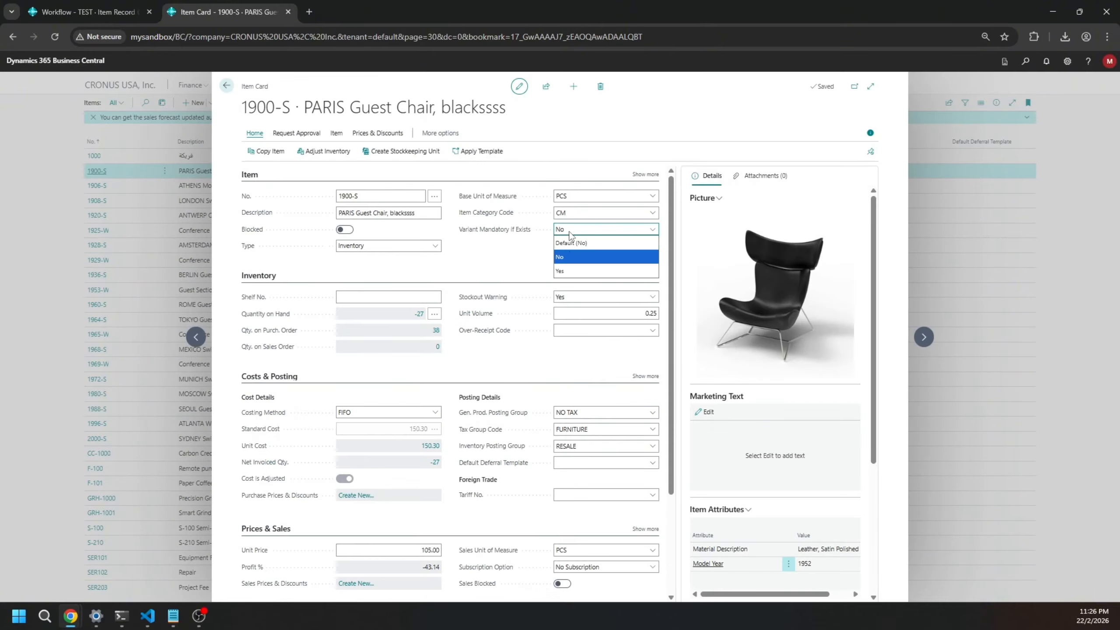
{"action": "left_click", "coordinate": [561, 271]}
{"action": "left_click", "coordinate": [638, 357]}
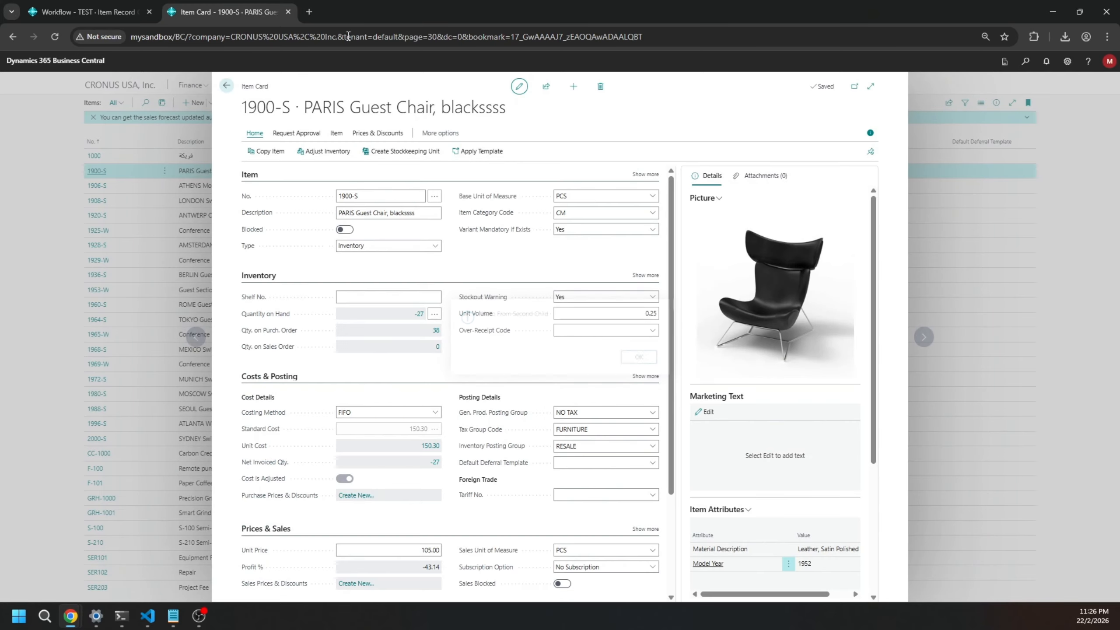
{"action": "key", "text": "ctrl+shift+Tab"}
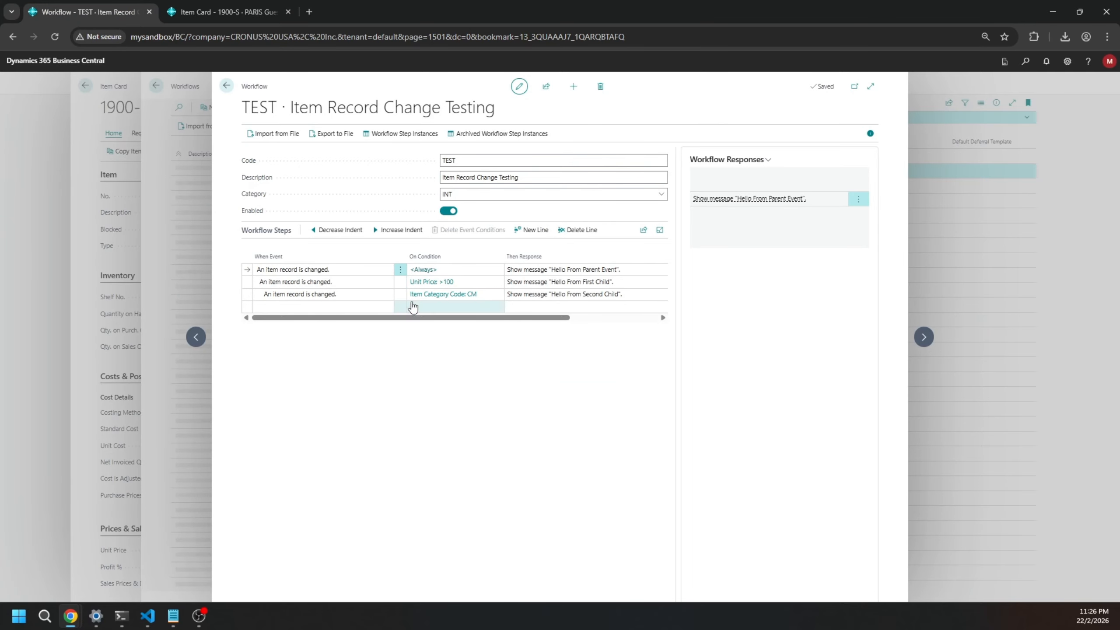
Review the TEST workflow's archived step instances, including their previous step IDs and record IDs, and close the list
{"action": "left_click", "coordinate": [475, 133]}
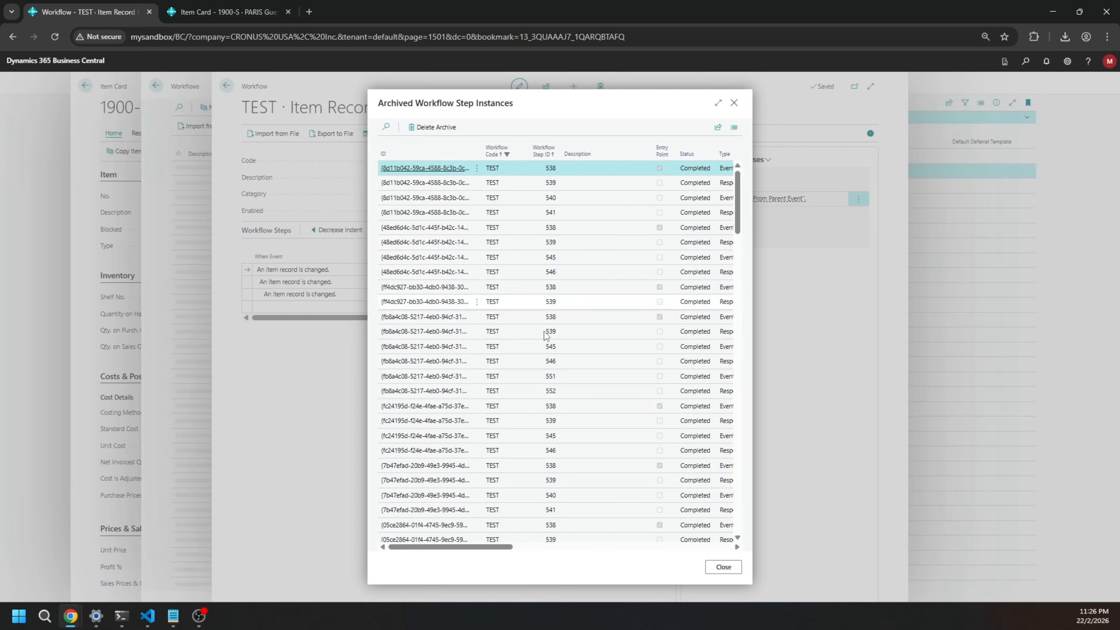
{"action": "left_click_drag", "start_coordinate": [449, 547], "coordinate": [666, 504]}
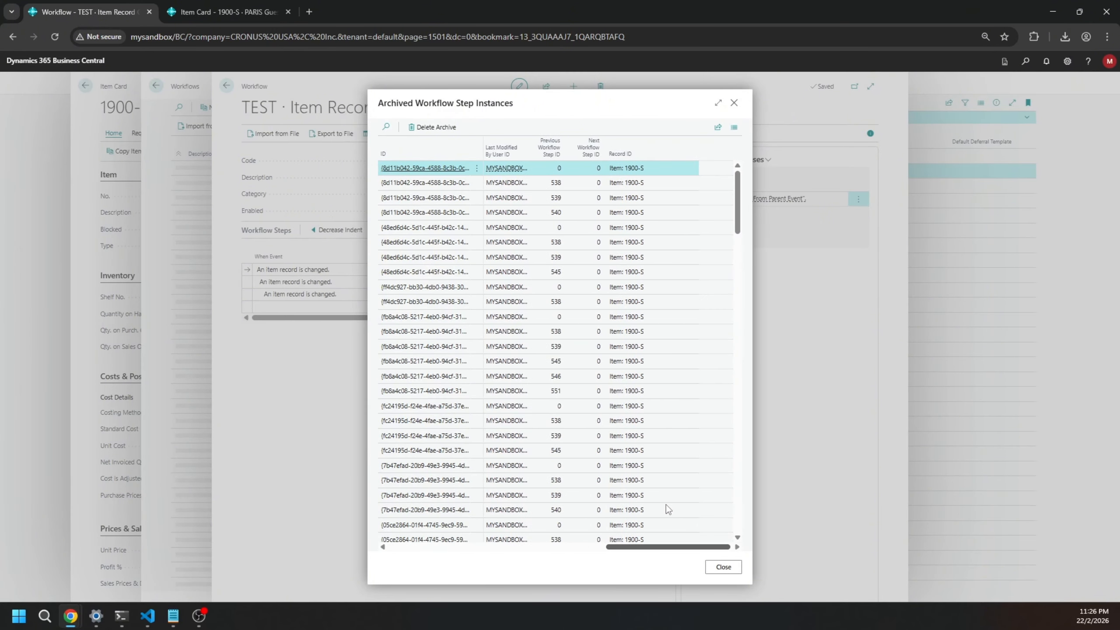
{"action": "left_click", "coordinate": [723, 567]}
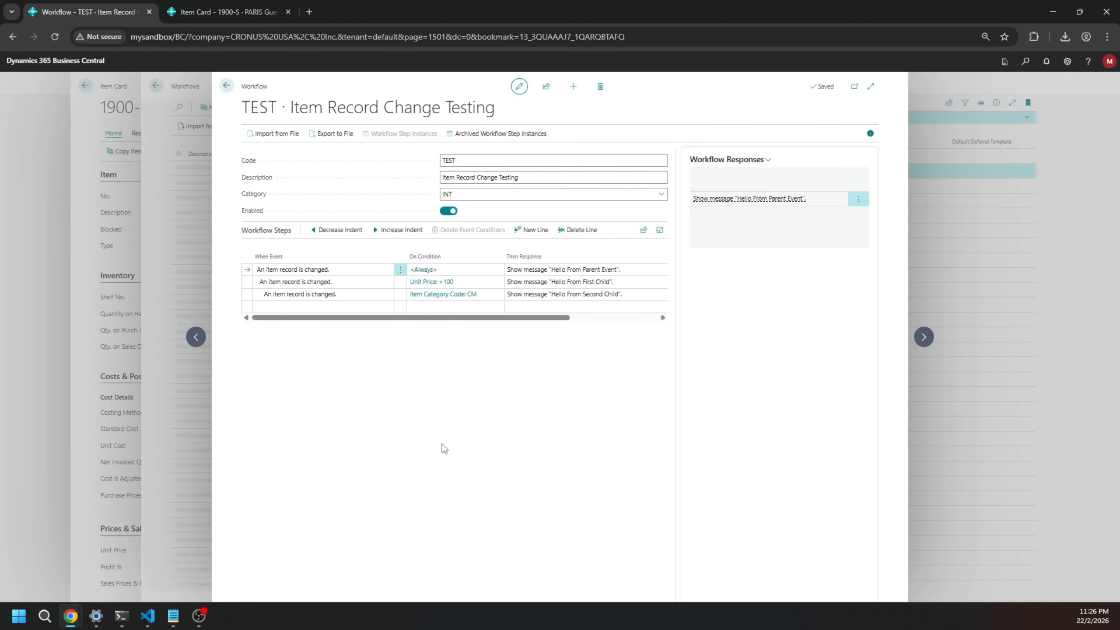
Create a copy of the Item Record Change Testing workflow from the Workflows list, and return to the list
{"action": "left_click", "coordinate": [227, 86]}
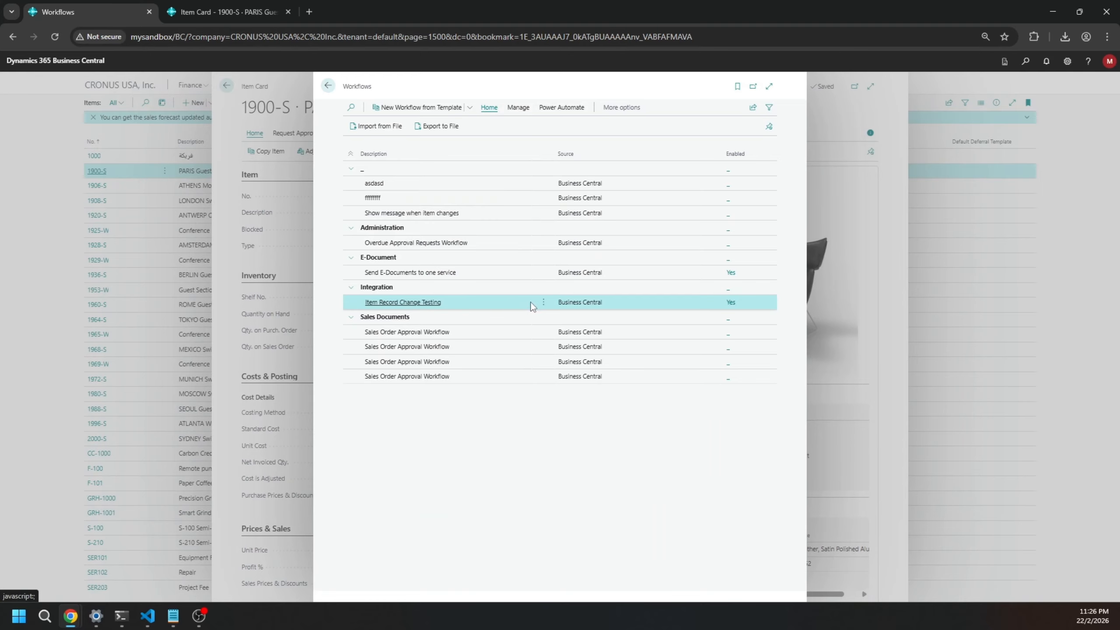
{"action": "left_click", "coordinate": [469, 109]}
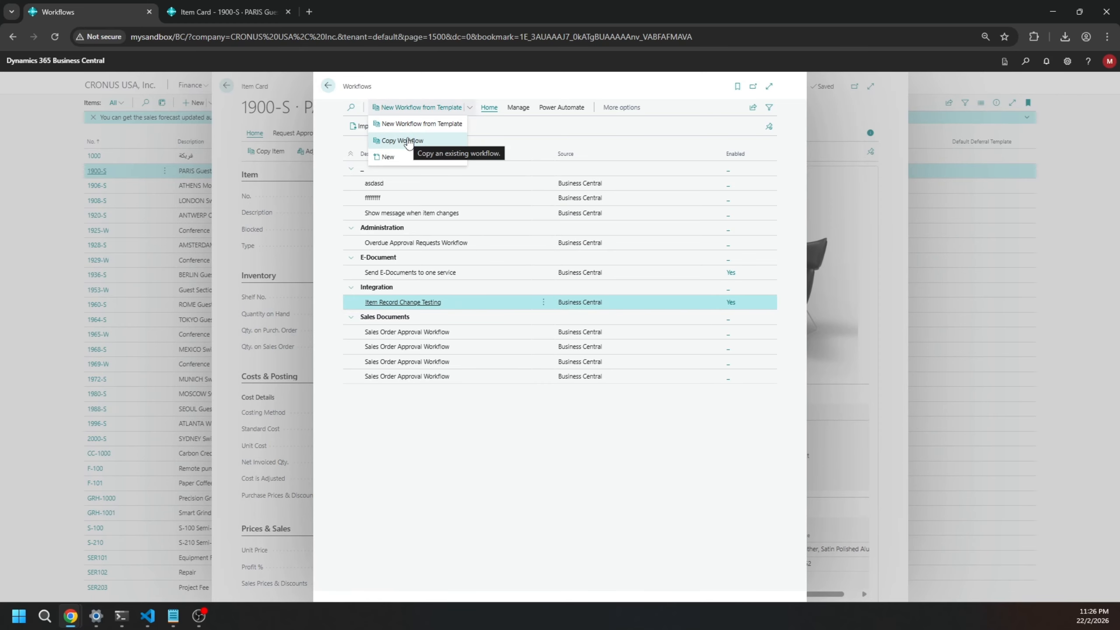
{"action": "left_click", "coordinate": [408, 141]}
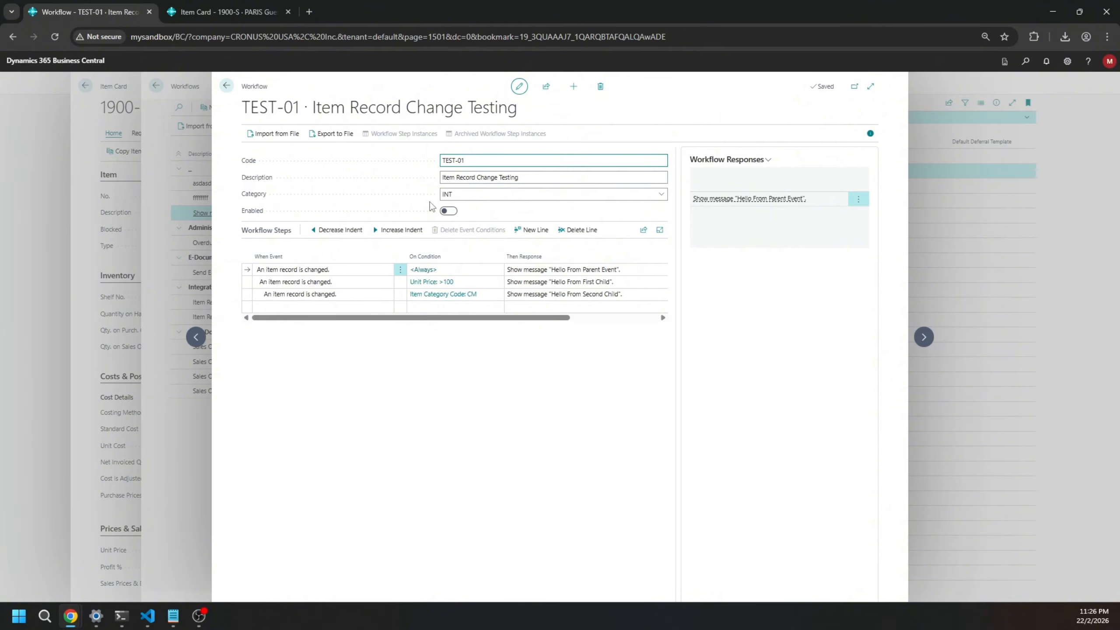
{"action": "left_click", "coordinate": [227, 88]}
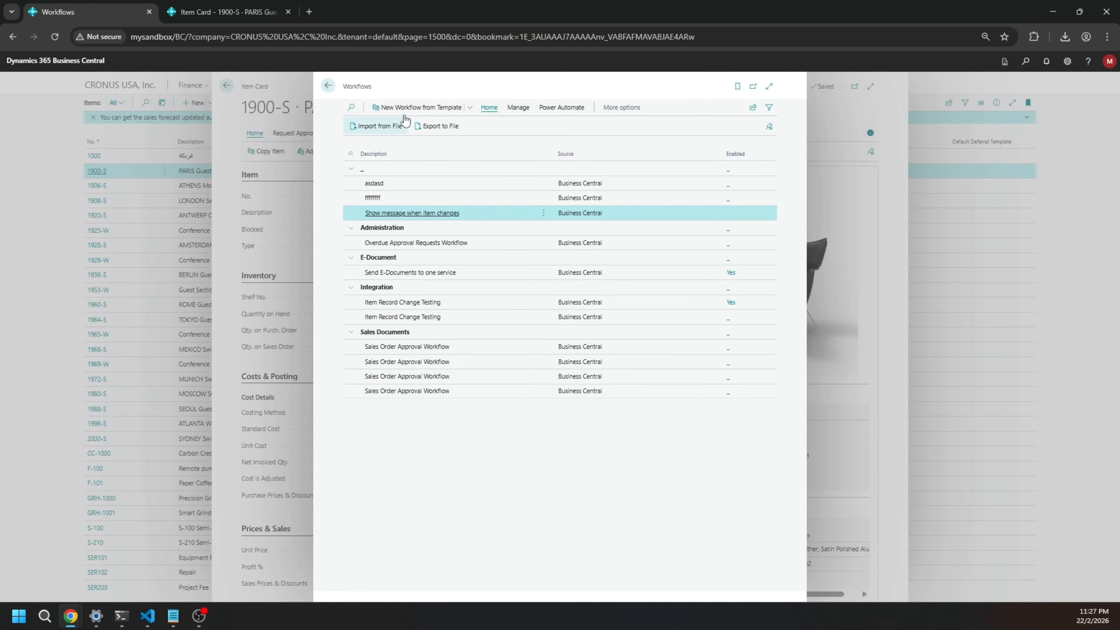
{"action": "left_click", "coordinate": [469, 107]}
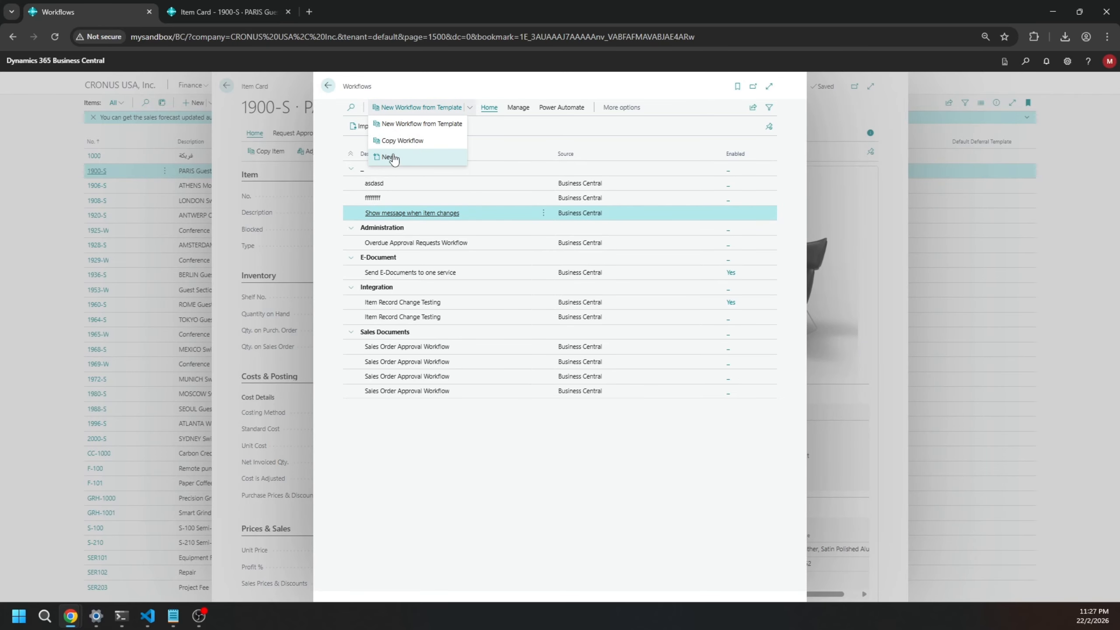
{"action": "left_click", "coordinate": [468, 108]}
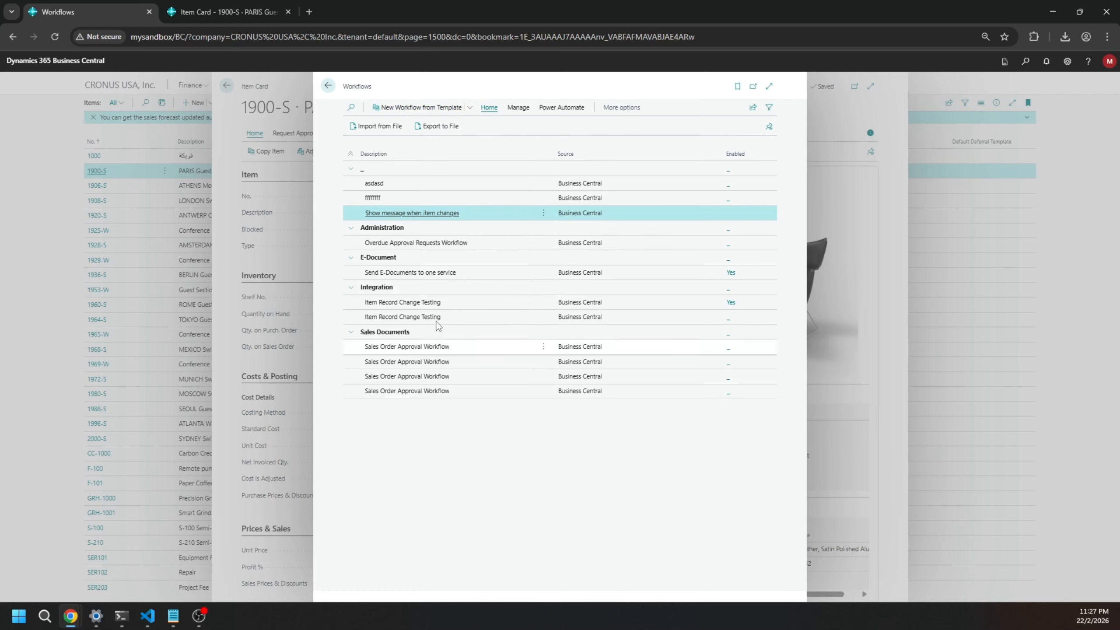